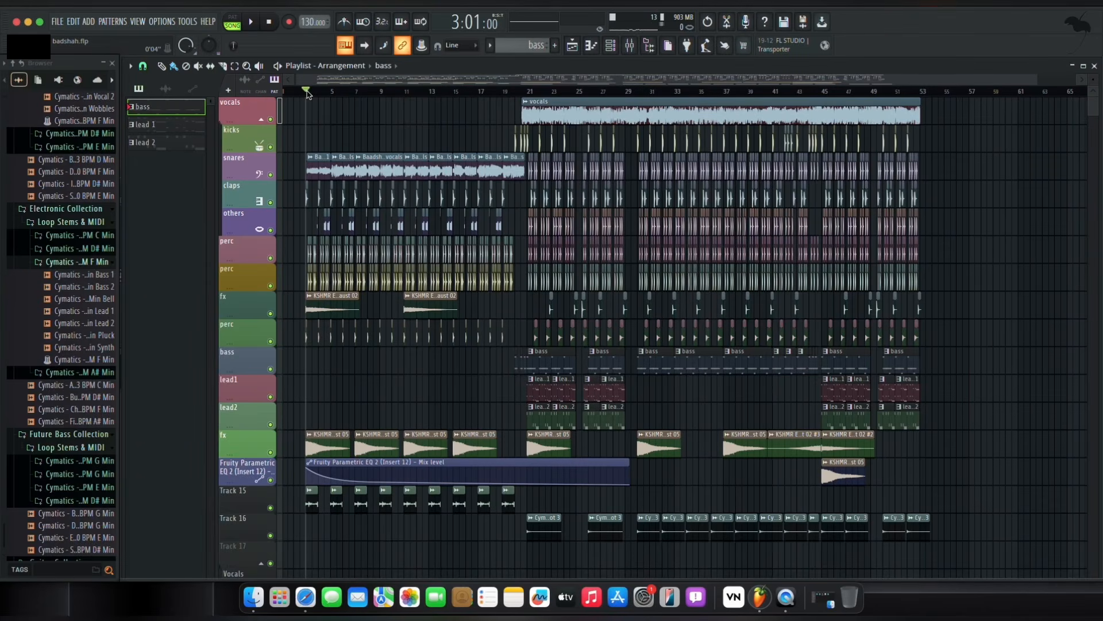
pyautogui.scroll(5, 307, 94)
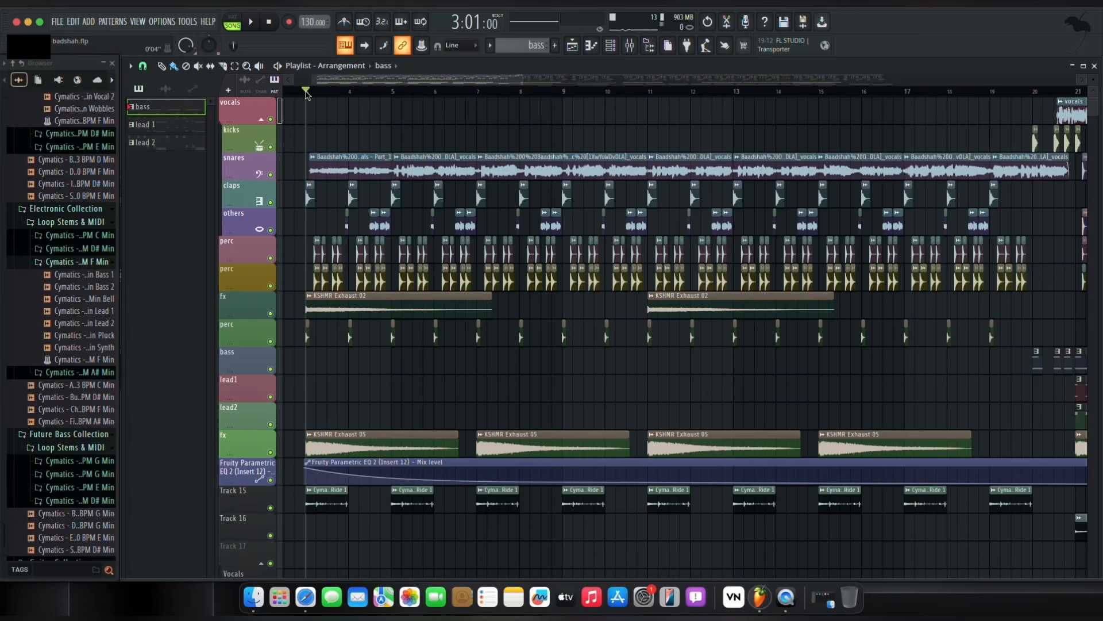
pyautogui.scroll(-2, 306, 93)
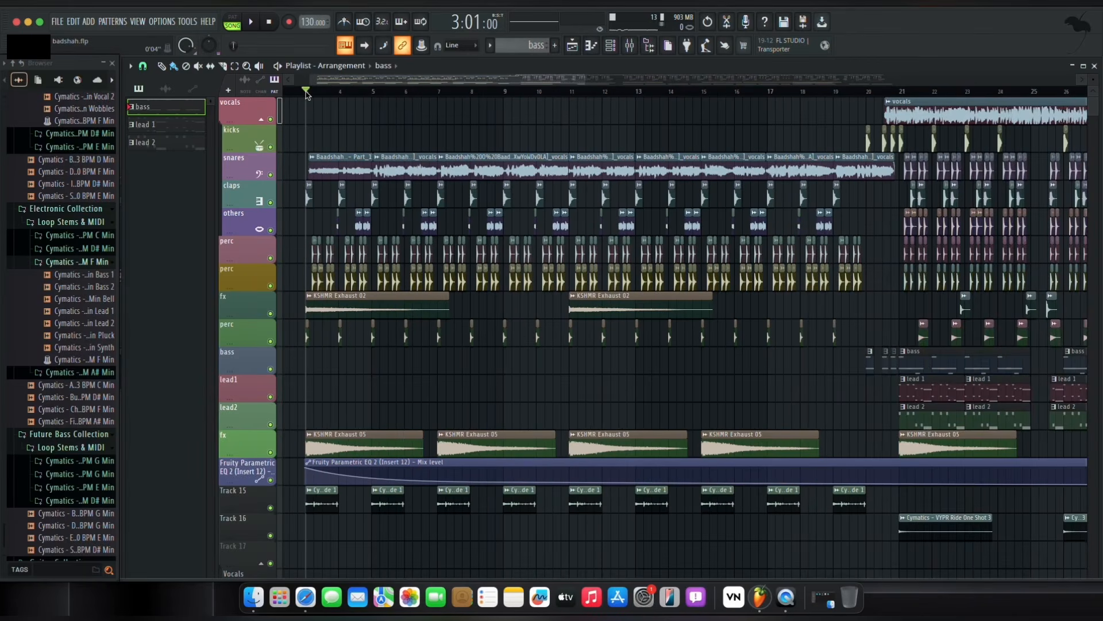
pyautogui.scroll(-4, 306, 93)
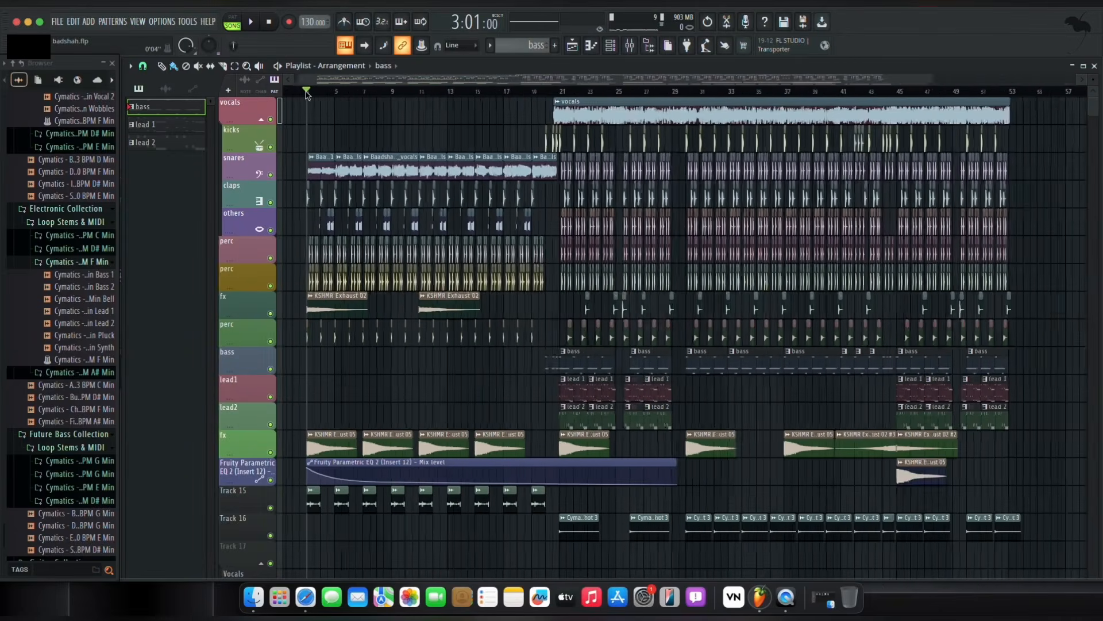
pyautogui.scroll(5, 306, 93)
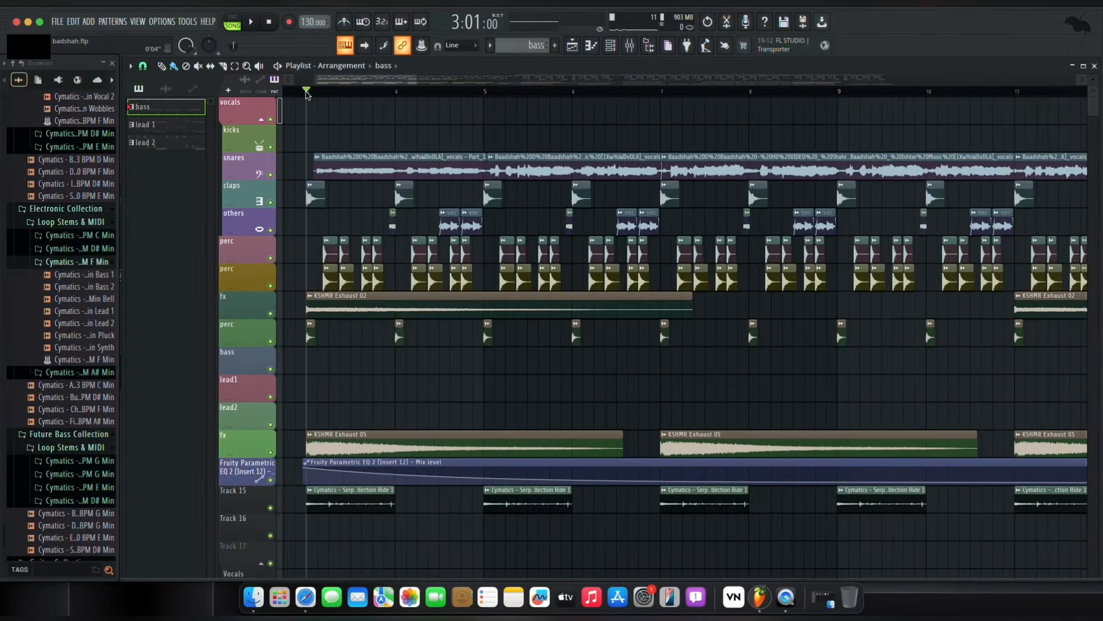
pyautogui.scroll(-5, 306, 94)
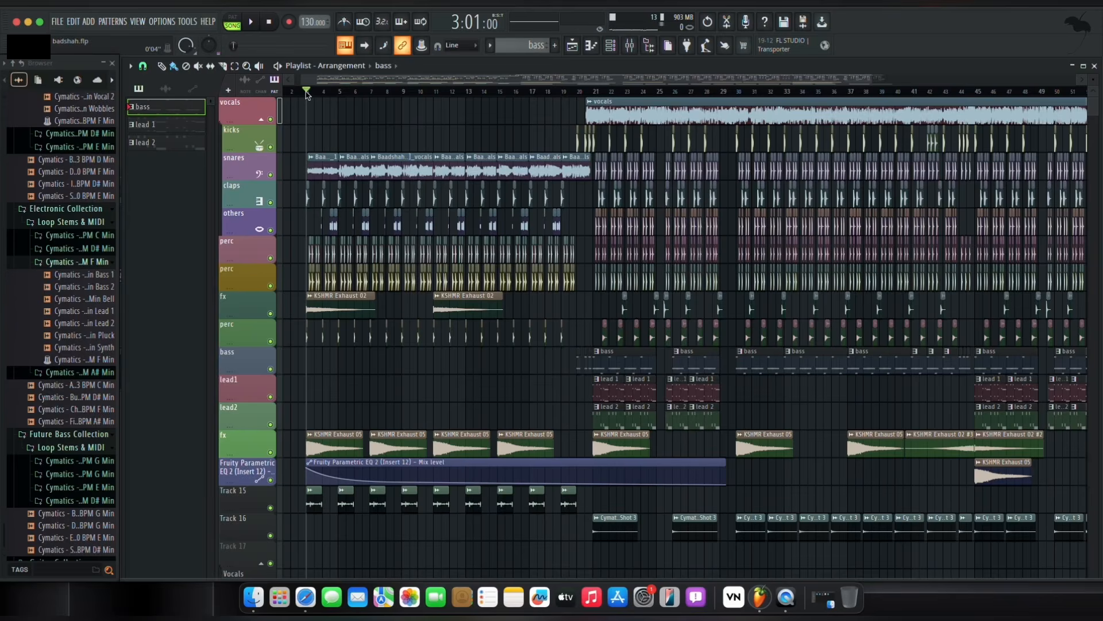
pyautogui.scroll(-2, 307, 93)
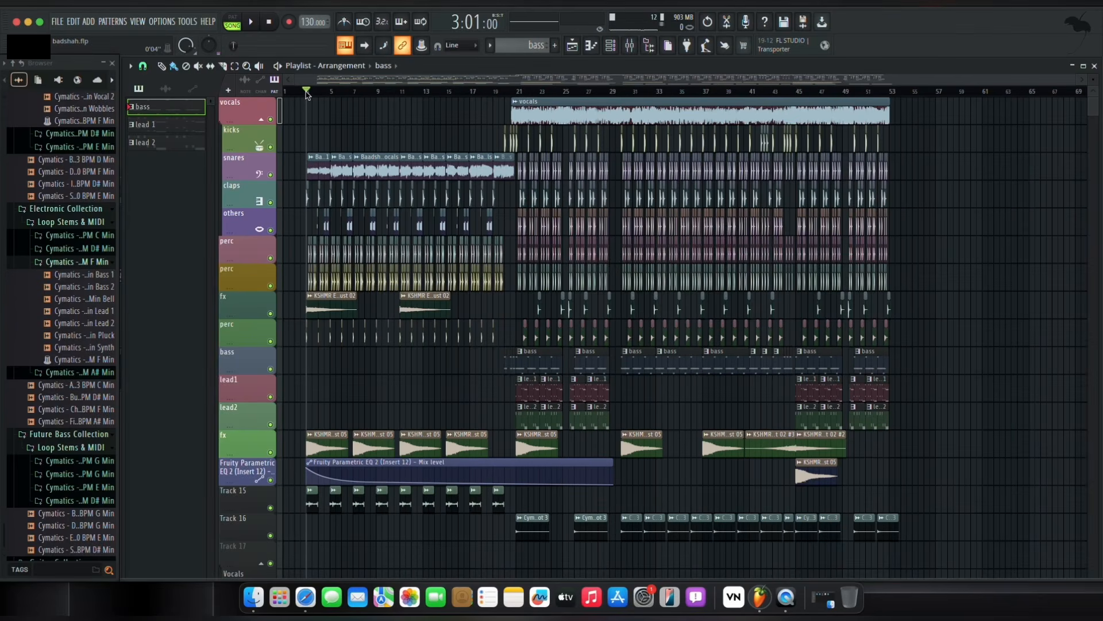
pyautogui.scroll(10, 306, 94)
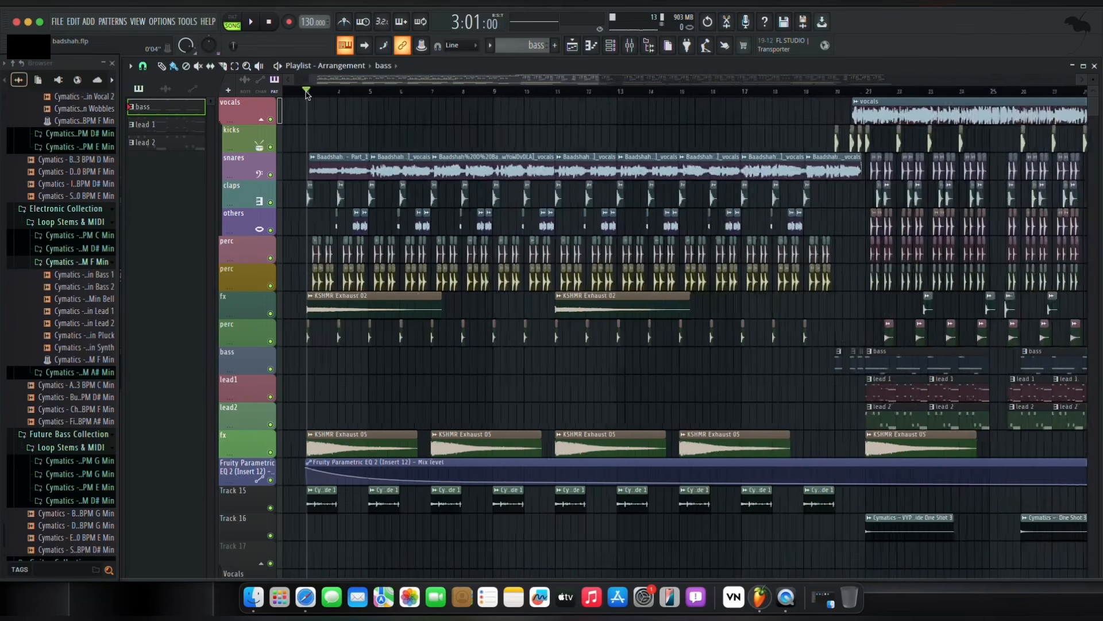
# Solo the snares track that holds the intro vocal clips in the playlist.
pyautogui.rightClick(270, 174)
pyautogui.scroll(-10, 320, 97)
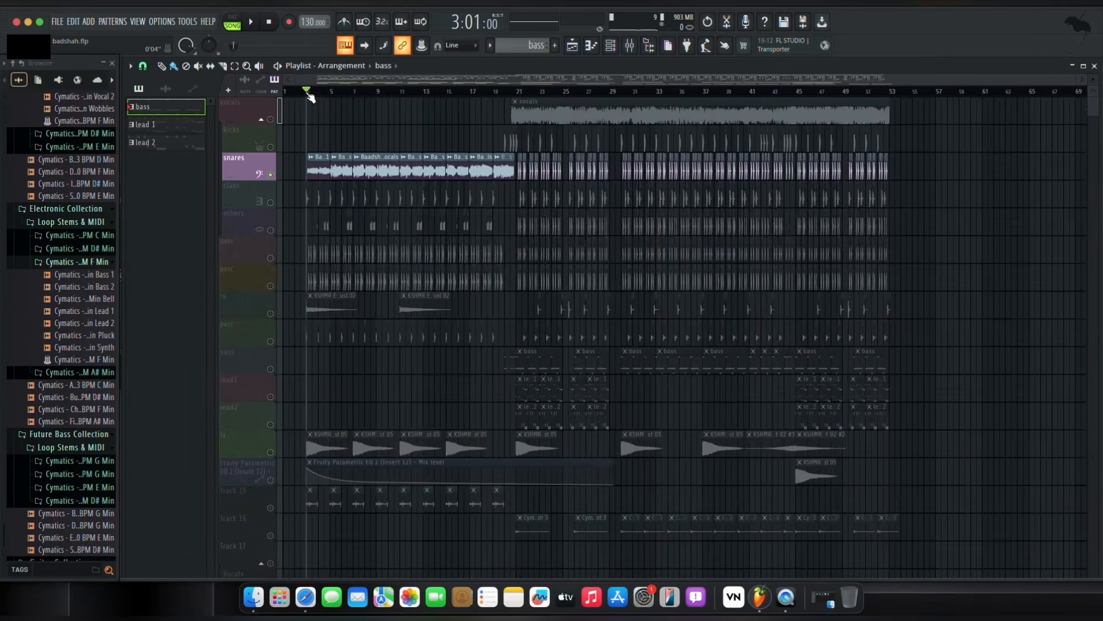
pyautogui.scroll(12, 309, 97)
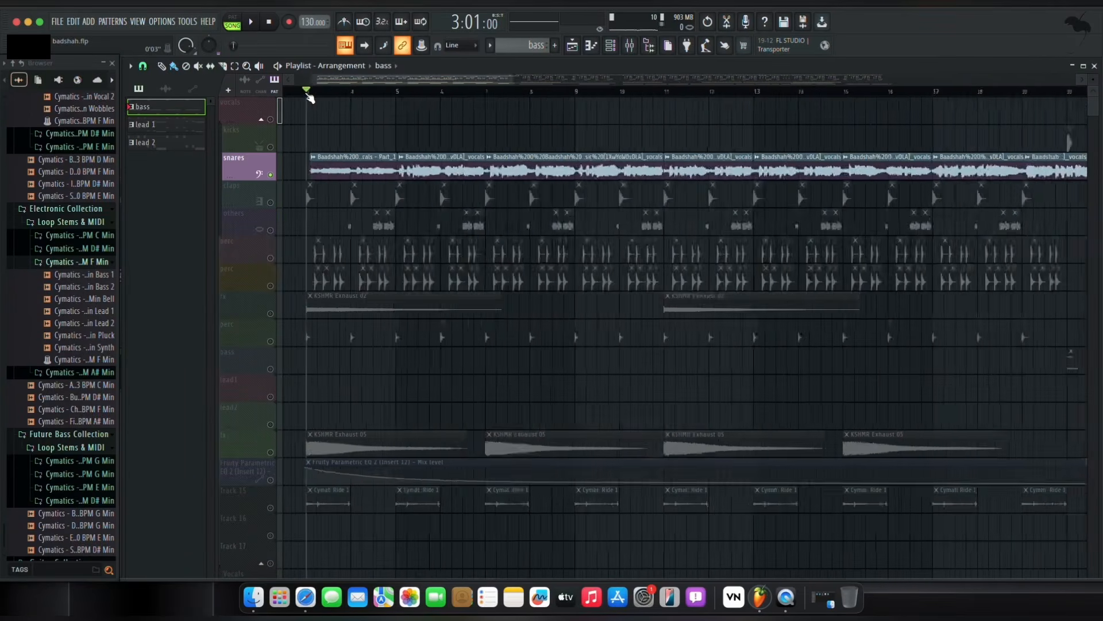
# Bypass the three effects on mixer Insert 12 and play the dry intro vocal from its beginning.
pyautogui.click(630, 46)
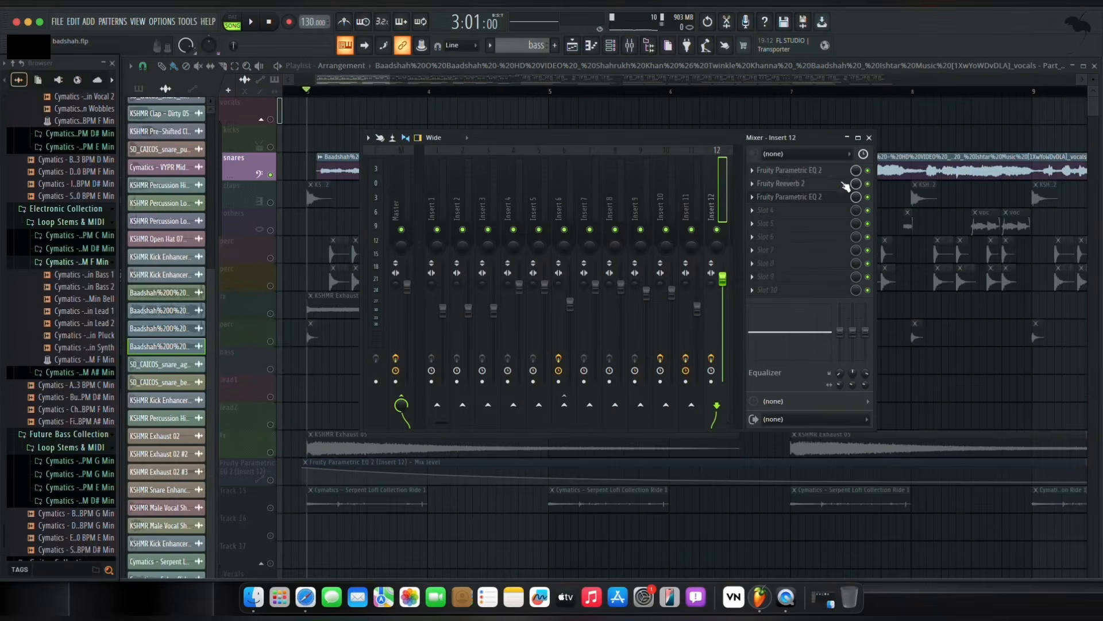
pyautogui.click(868, 197)
pyautogui.click(252, 23)
pyautogui.click(373, 91)
pyautogui.scroll(-3, 374, 92)
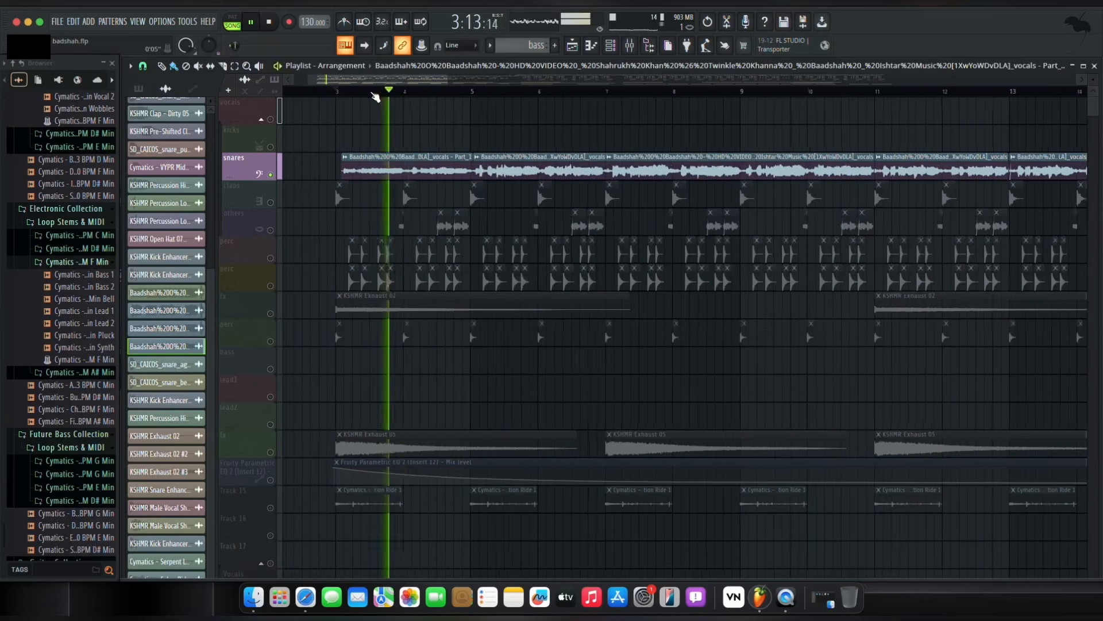
pyautogui.press('space')
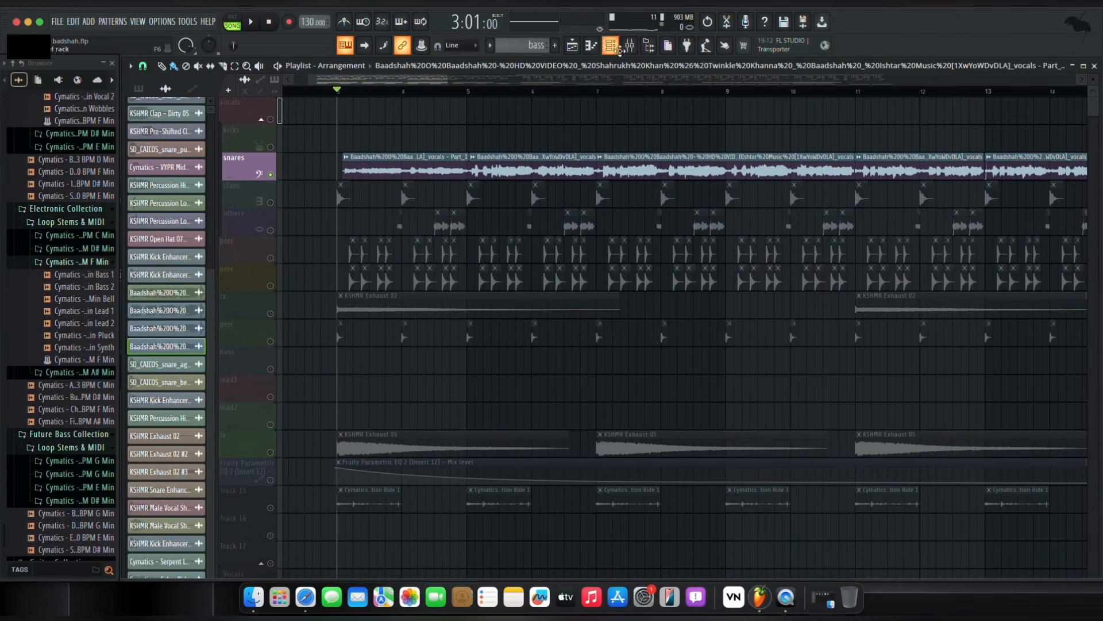
# Re-enable the first Fruity Parametric EQ 2 on Insert 12 and review its curve.
pyautogui.click(631, 46)
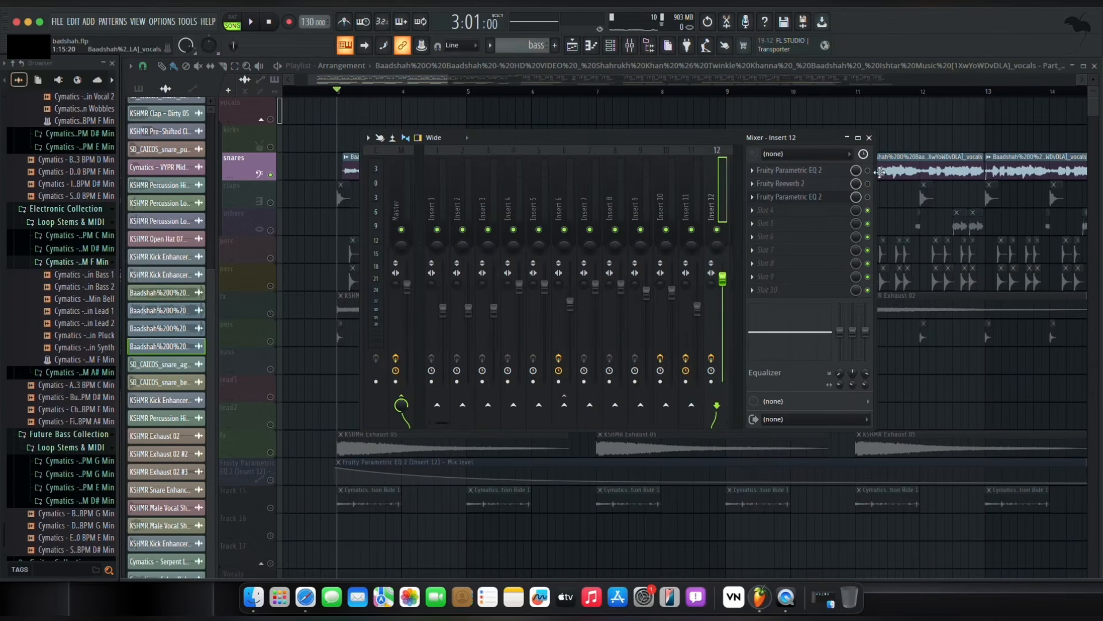
pyautogui.click(830, 172)
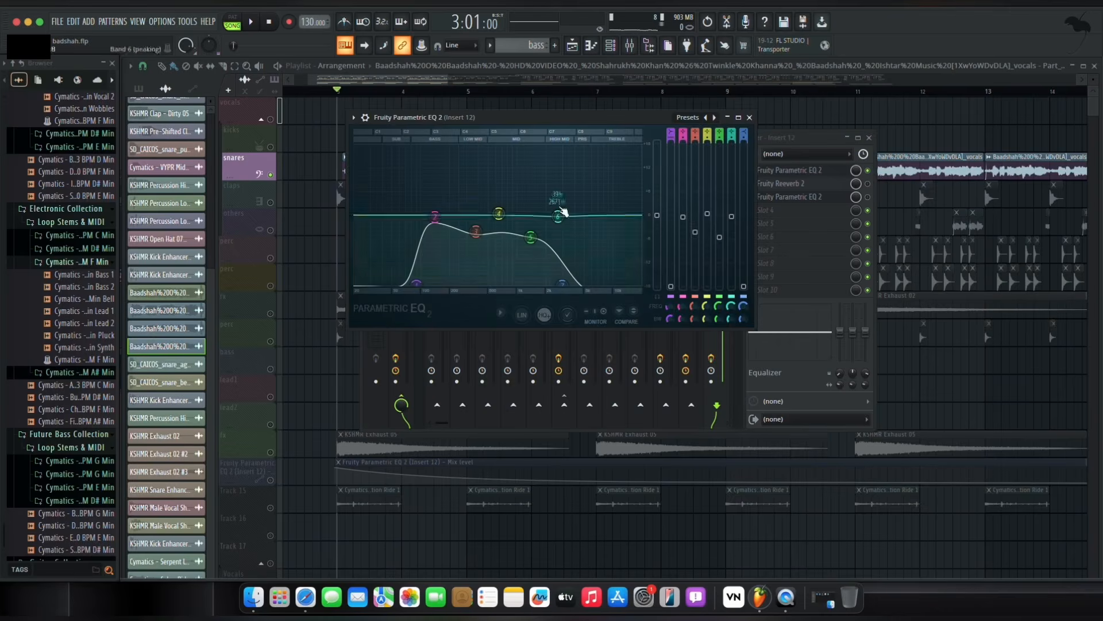
pyautogui.click(750, 117)
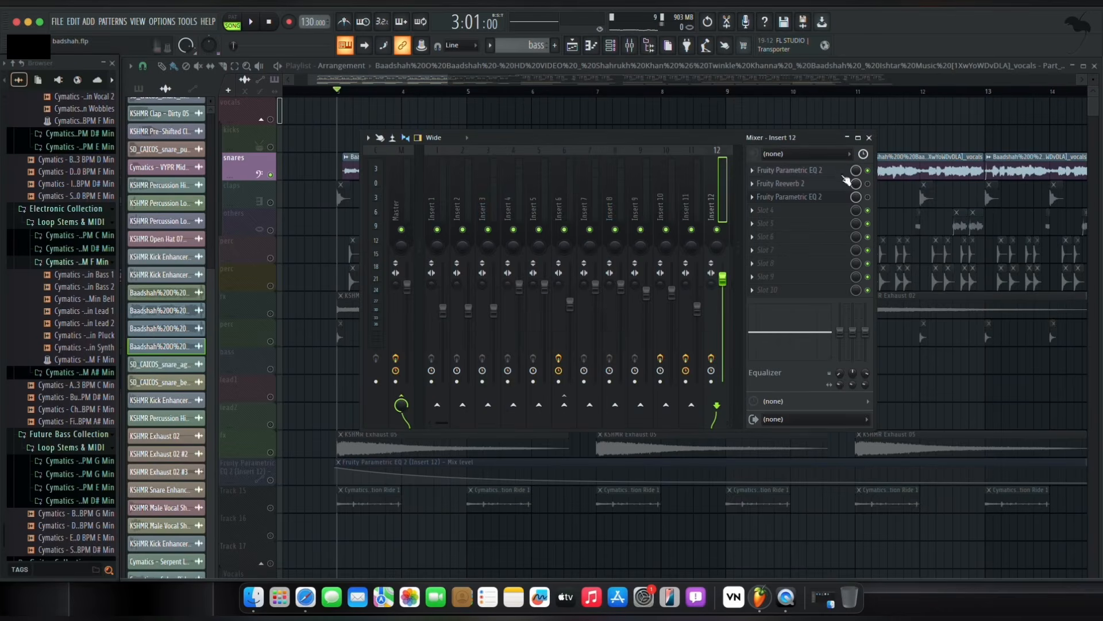
# Re-enable Fruity Reeverb 2 and the second Fruity Parametric EQ 2 on Insert 12, reviewing each one's settings.
pyautogui.click(822, 185)
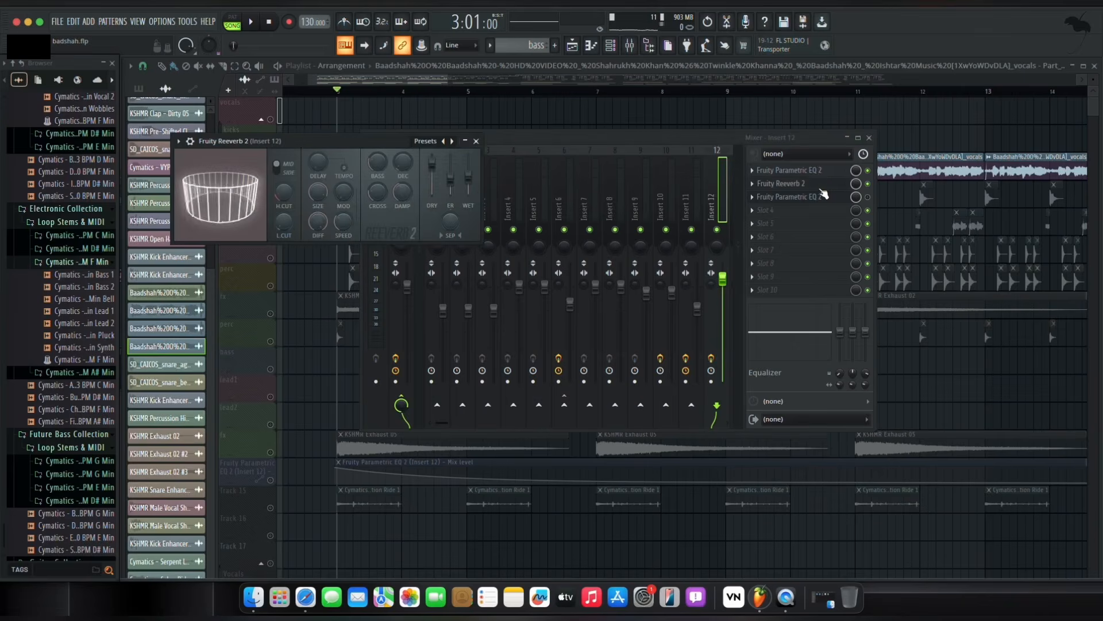
pyautogui.click(476, 141)
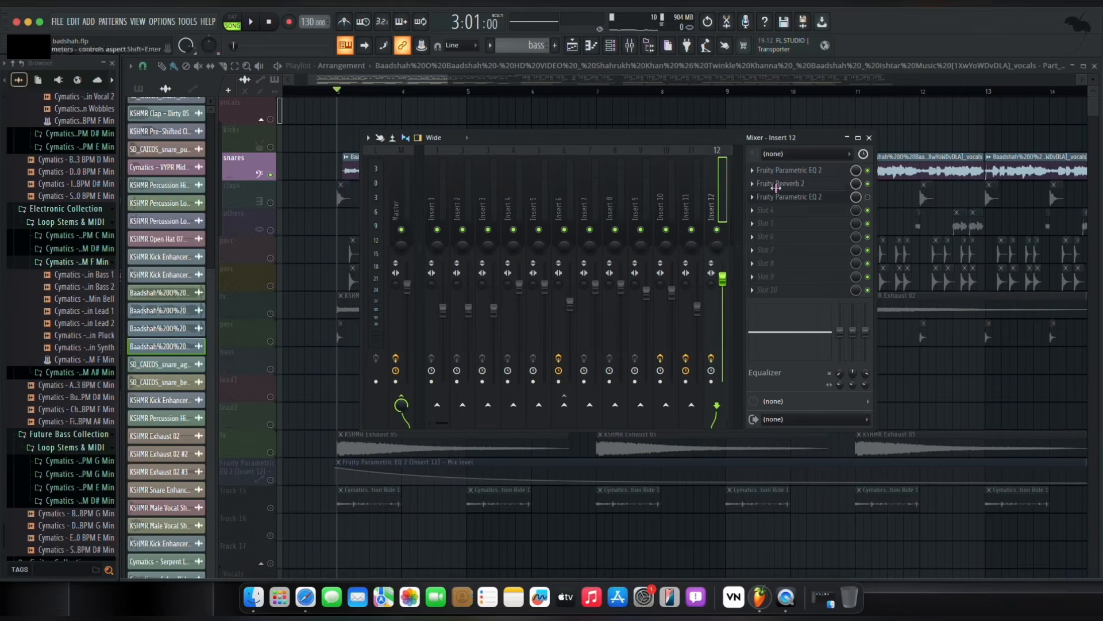
pyautogui.click(831, 201)
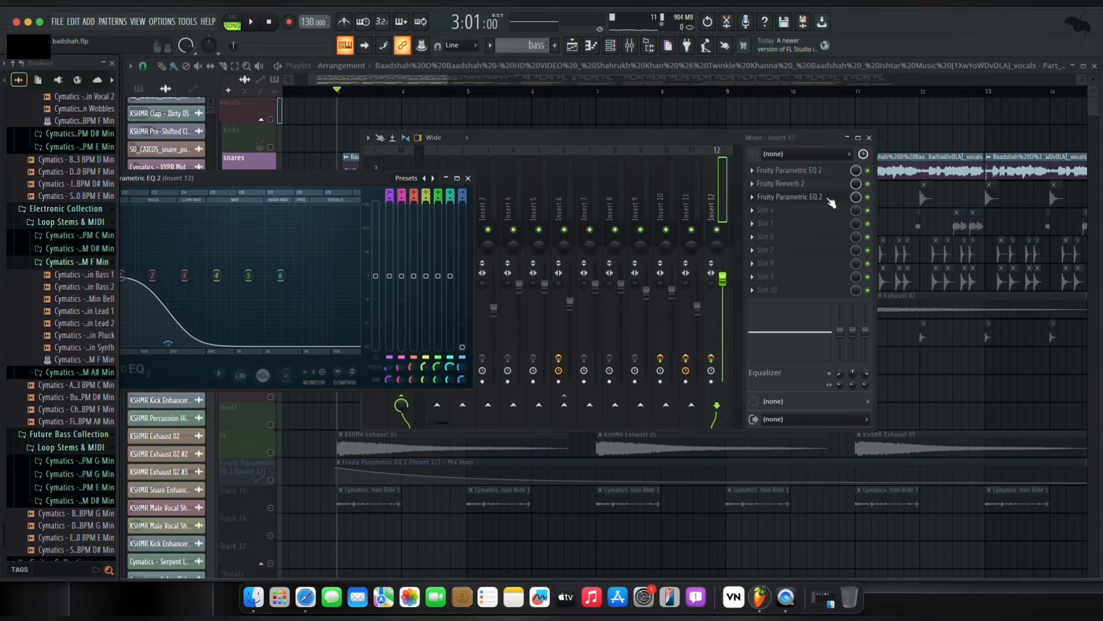
pyautogui.click(381, 88)
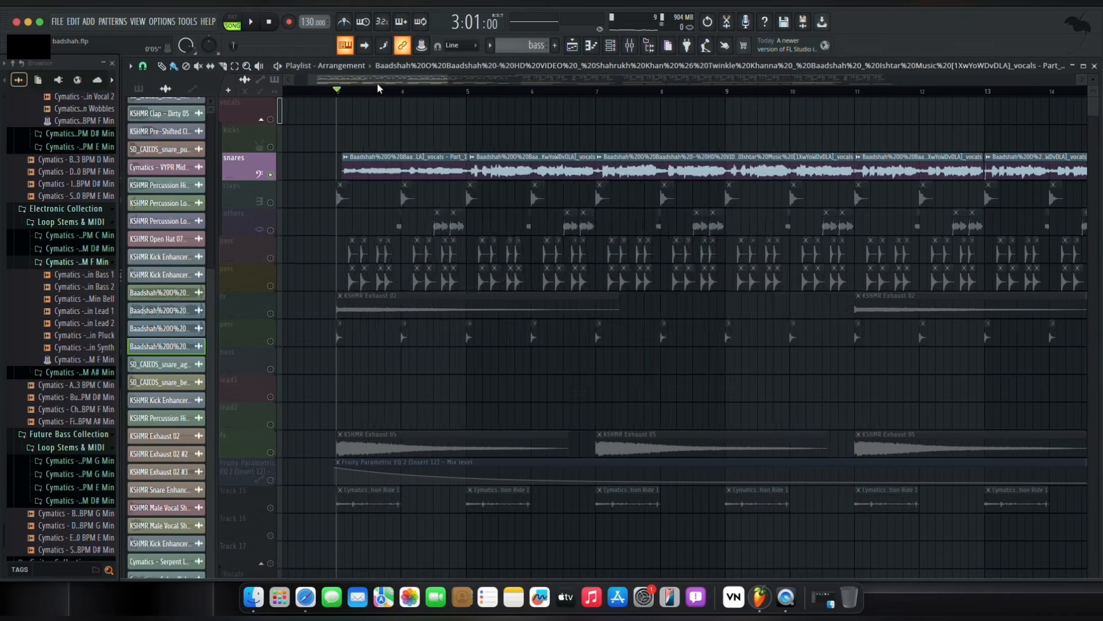
# Unmute the Insert 12 EQ Mix level automation track and play it together with the vocal from bar 3.
pyautogui.scroll(-2, 378, 89)
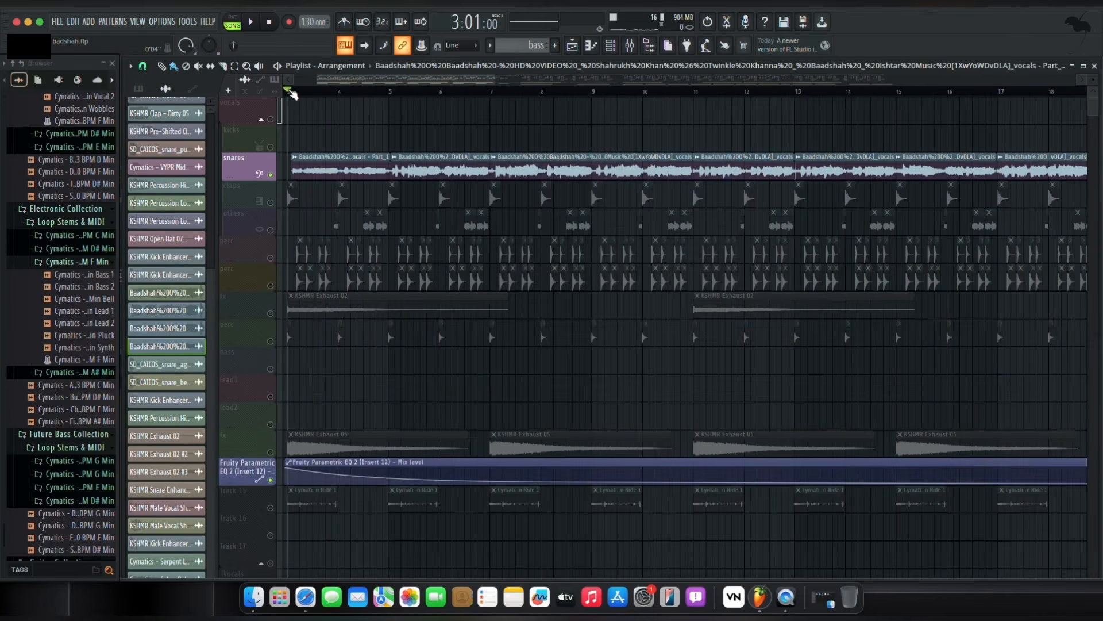
pyautogui.scroll(-2, 291, 92)
pyautogui.press('space')
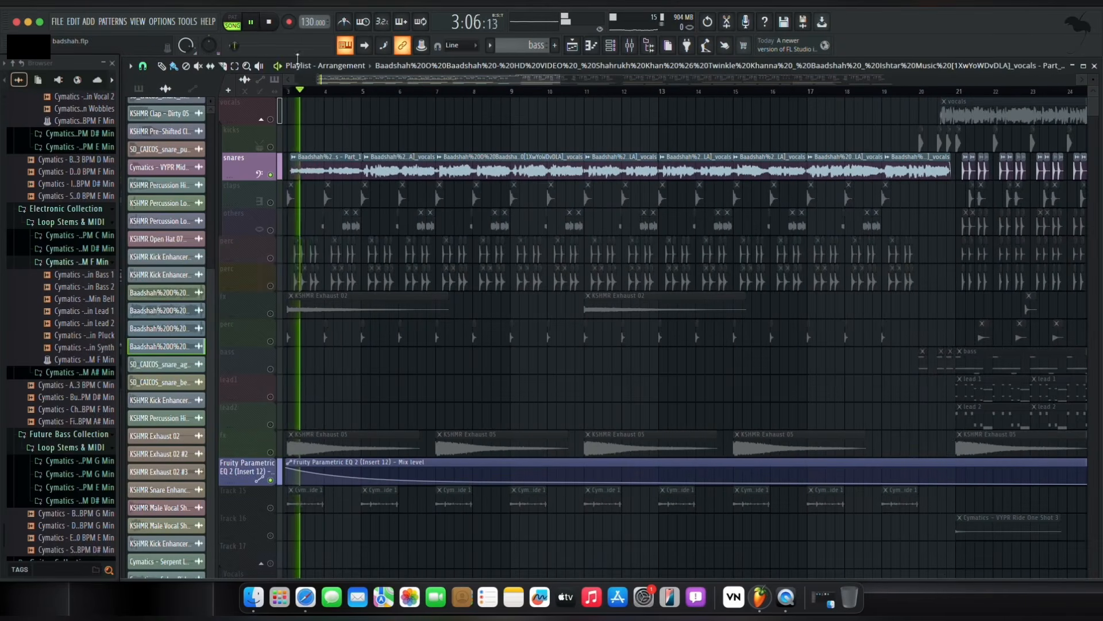
pyautogui.click(256, 24)
pyautogui.click(289, 90)
pyautogui.scroll(-1, 288, 90)
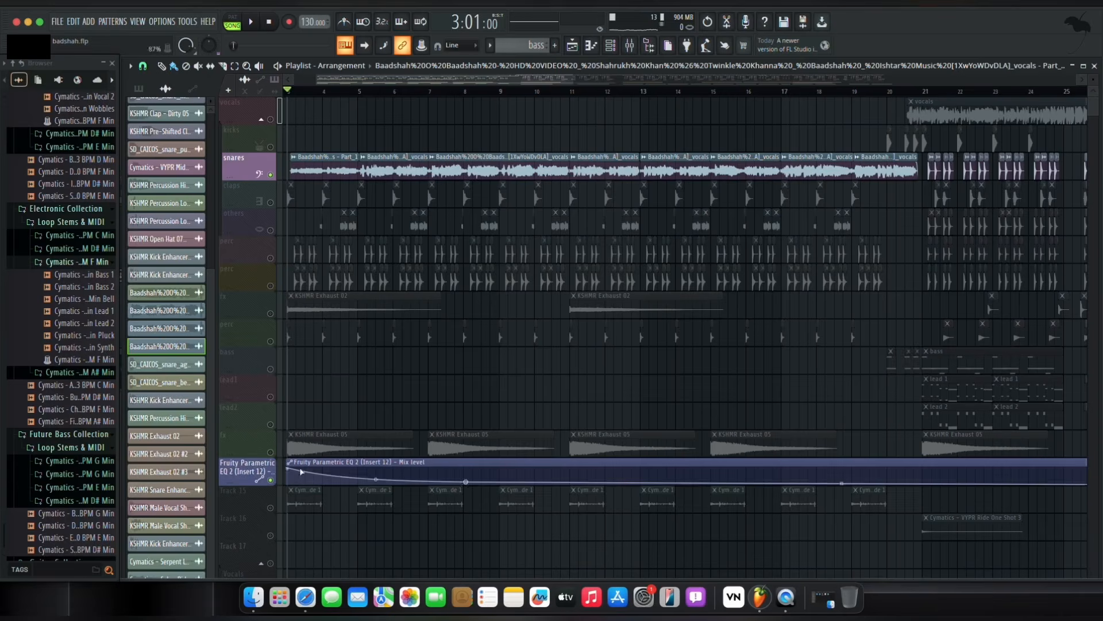
pyautogui.scroll(-1, 353, 346)
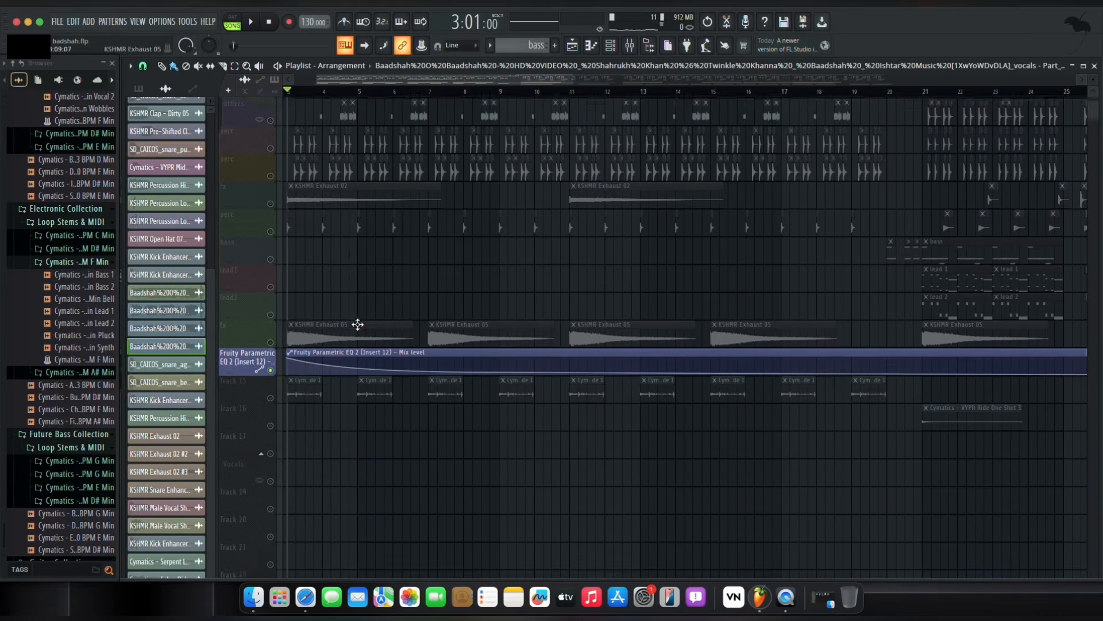
pyautogui.scroll(1, 344, 319)
# Audition the claps track in solo from bar 3 and review the Fruity Parametric EQ 2 on mixer Insert 20.
pyautogui.click(275, 206)
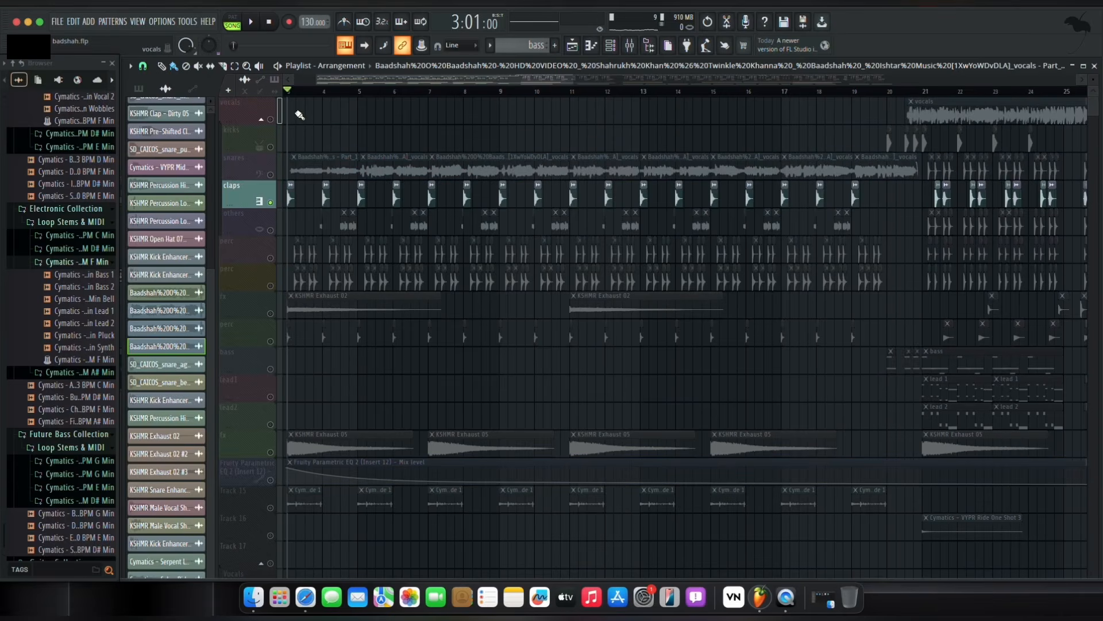
pyautogui.scroll(6, 292, 100)
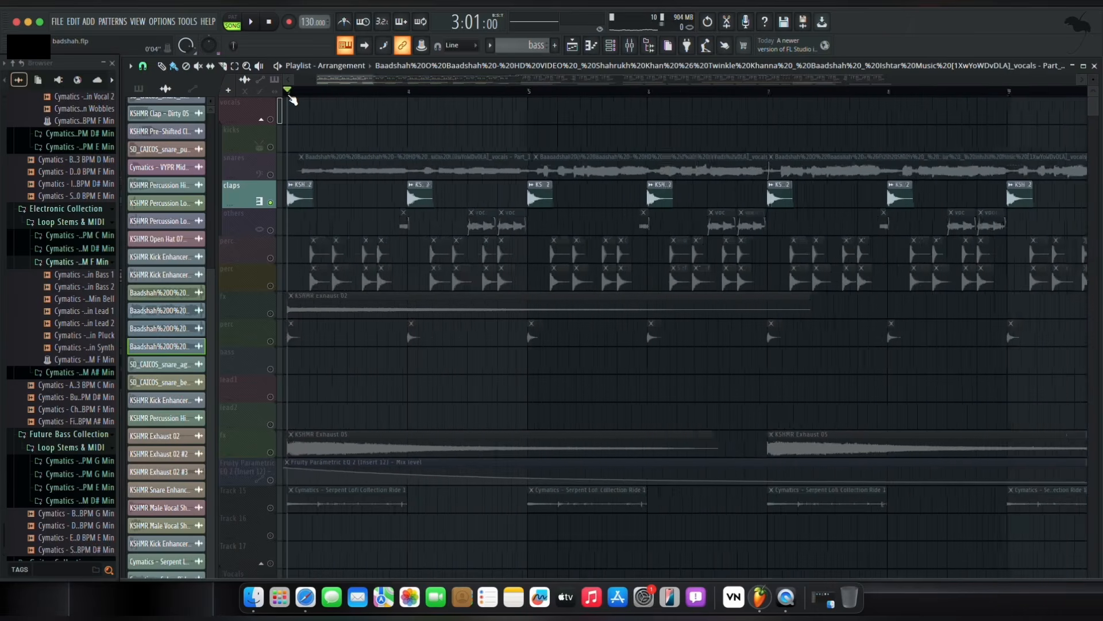
pyautogui.click(292, 92)
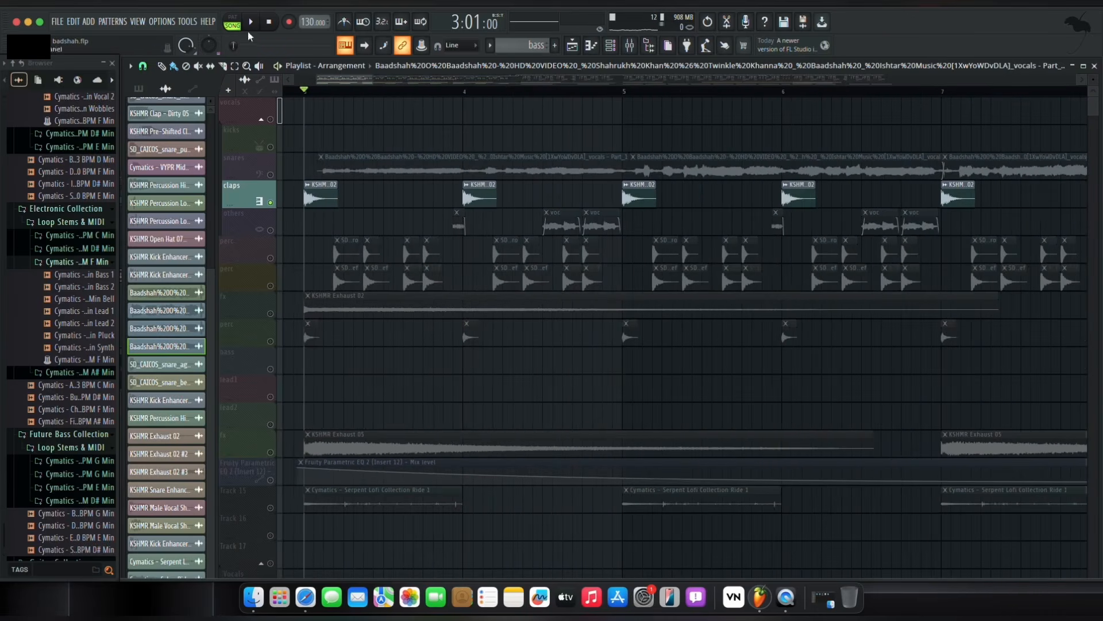
pyautogui.press('space')
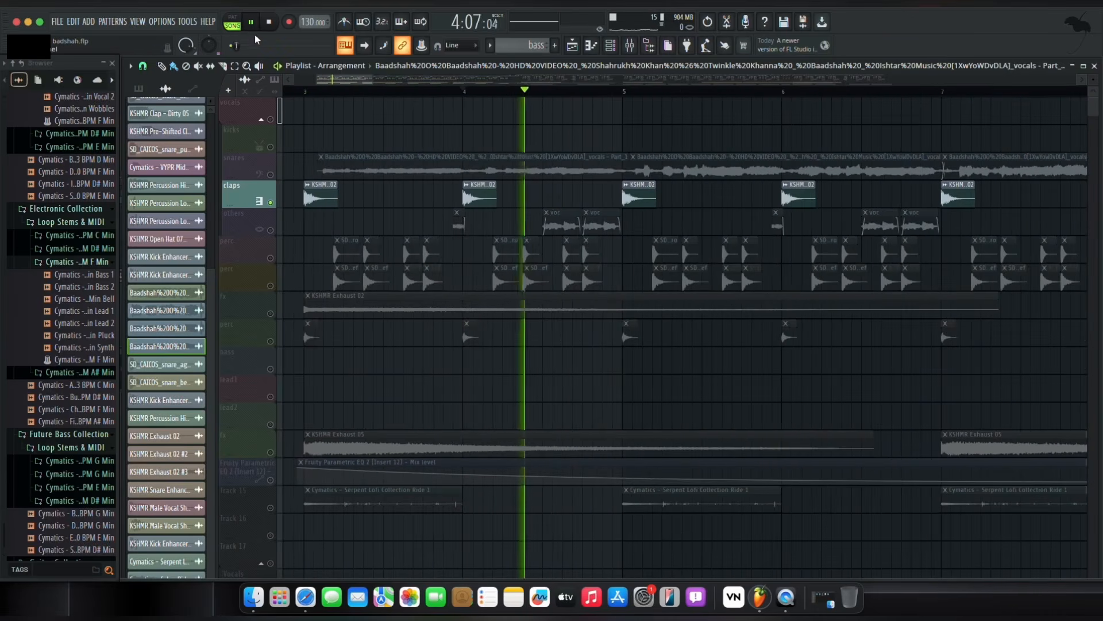
pyautogui.press('space')
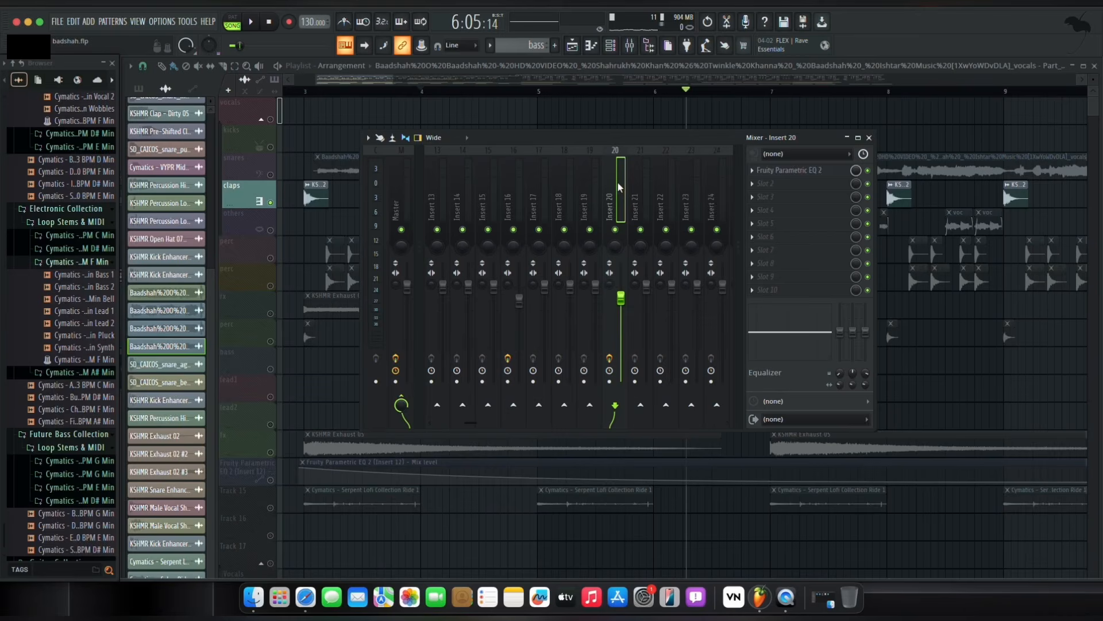
pyautogui.click(795, 178)
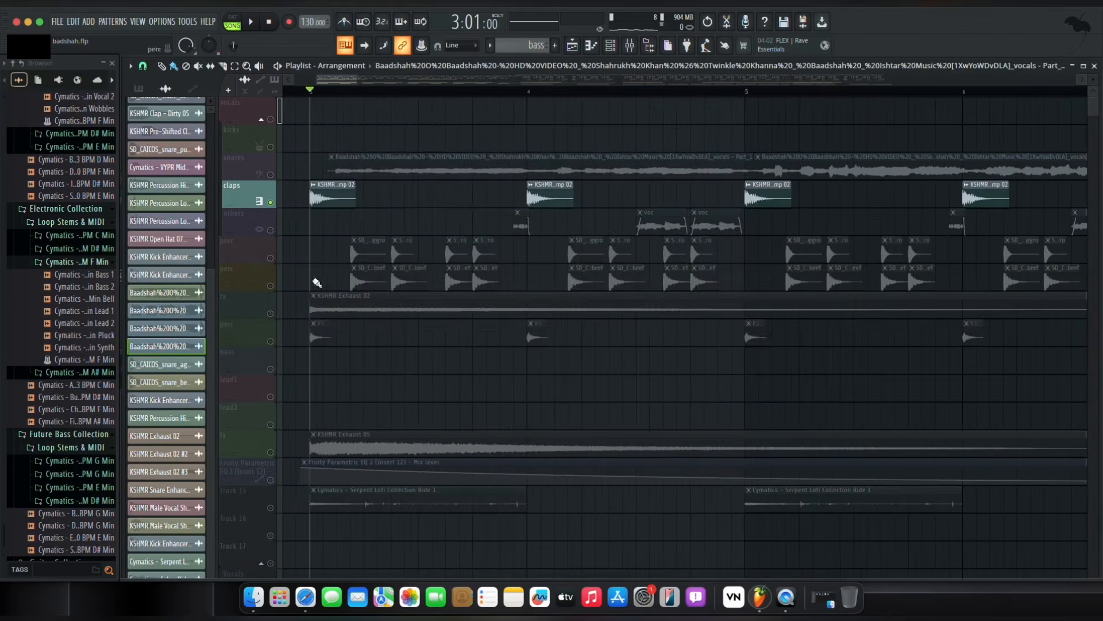
# Solo the upper perc track, unmute the others track with it, and play both from bar 3.
pyautogui.rightClick(270, 258)
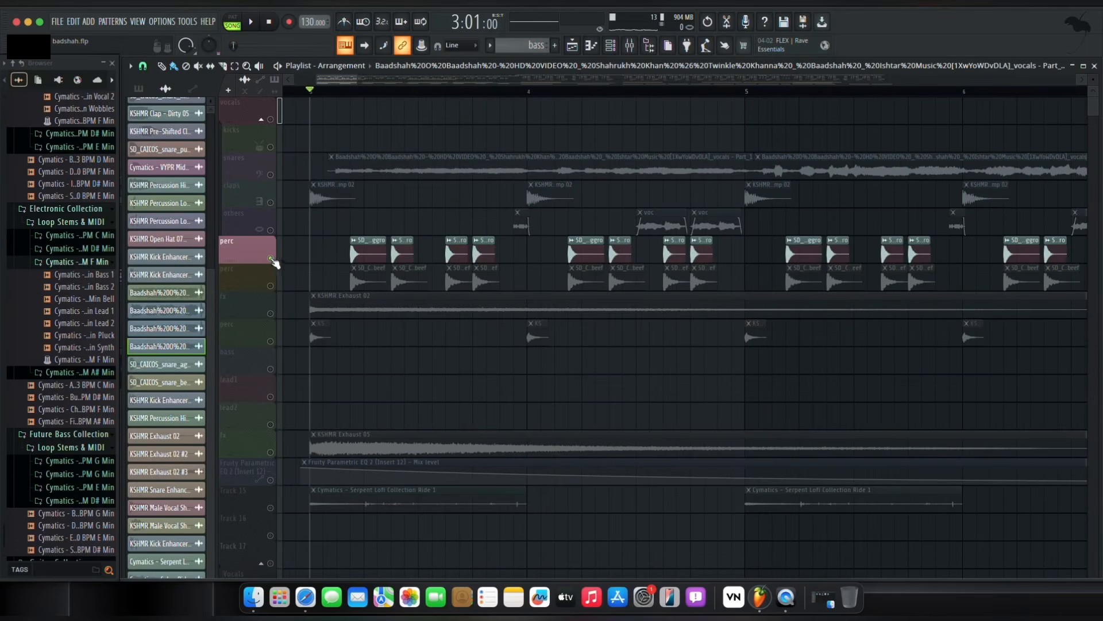
pyautogui.click(271, 230)
pyautogui.click(252, 22)
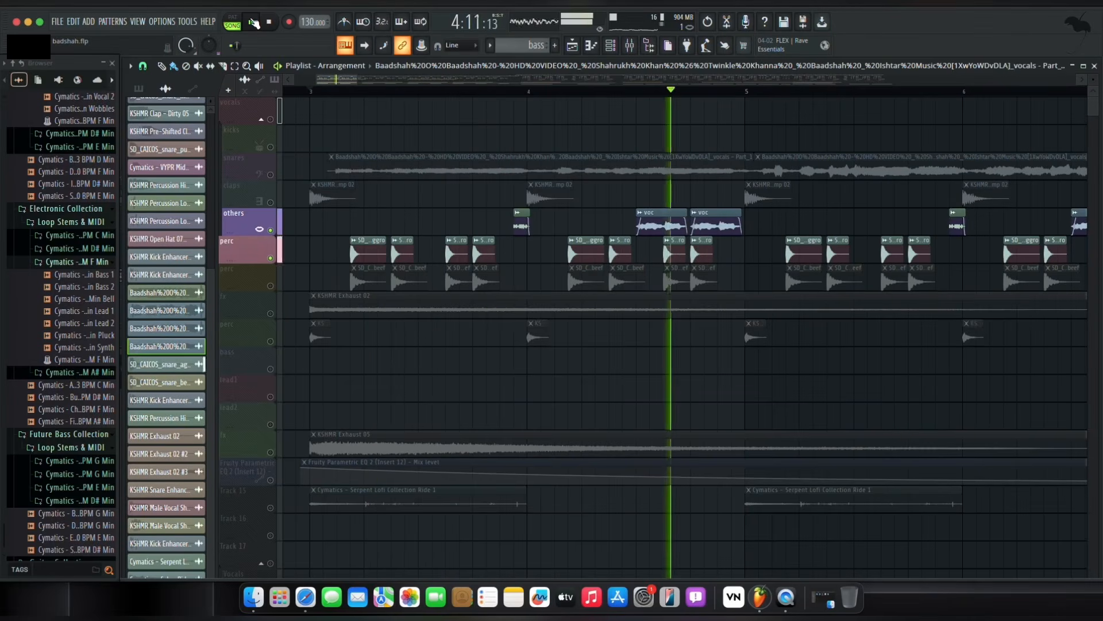
pyautogui.click(254, 22)
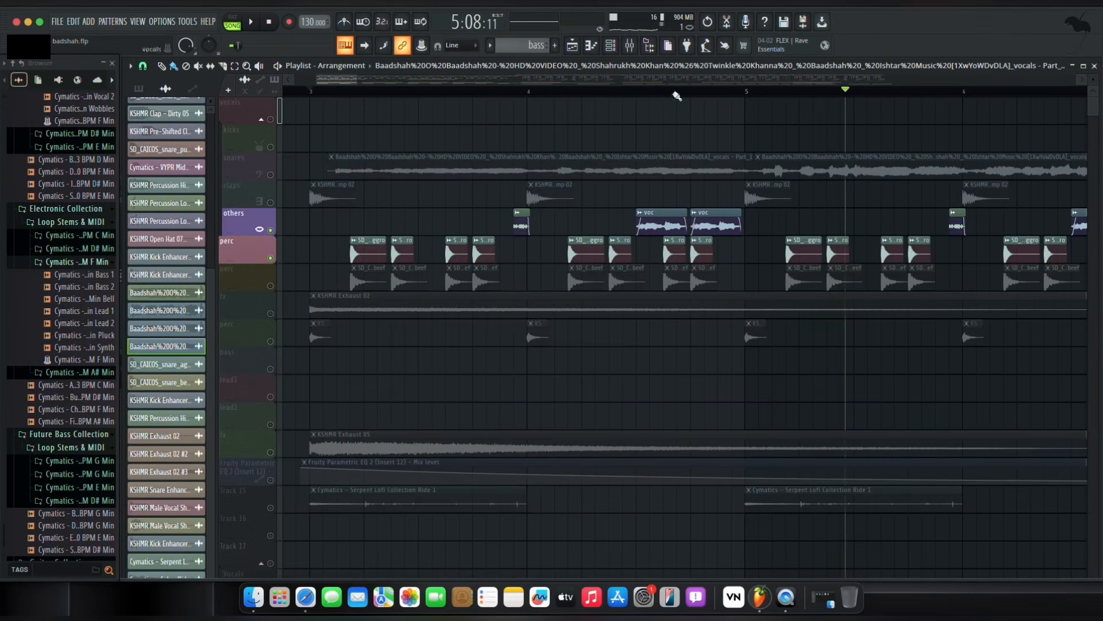
# Mute the perc track and play only the others track from the voc clip at 4:09.
pyautogui.click(626, 92)
pyautogui.click(633, 92)
pyautogui.scroll(2, 633, 92)
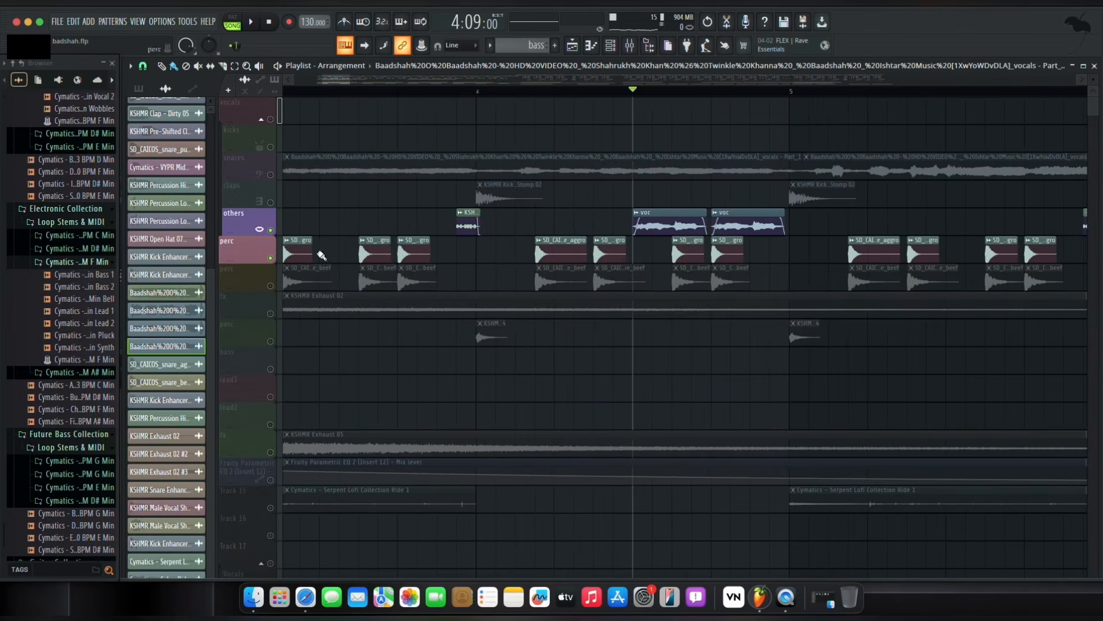
pyautogui.click(272, 259)
pyautogui.scroll(-2, 615, 97)
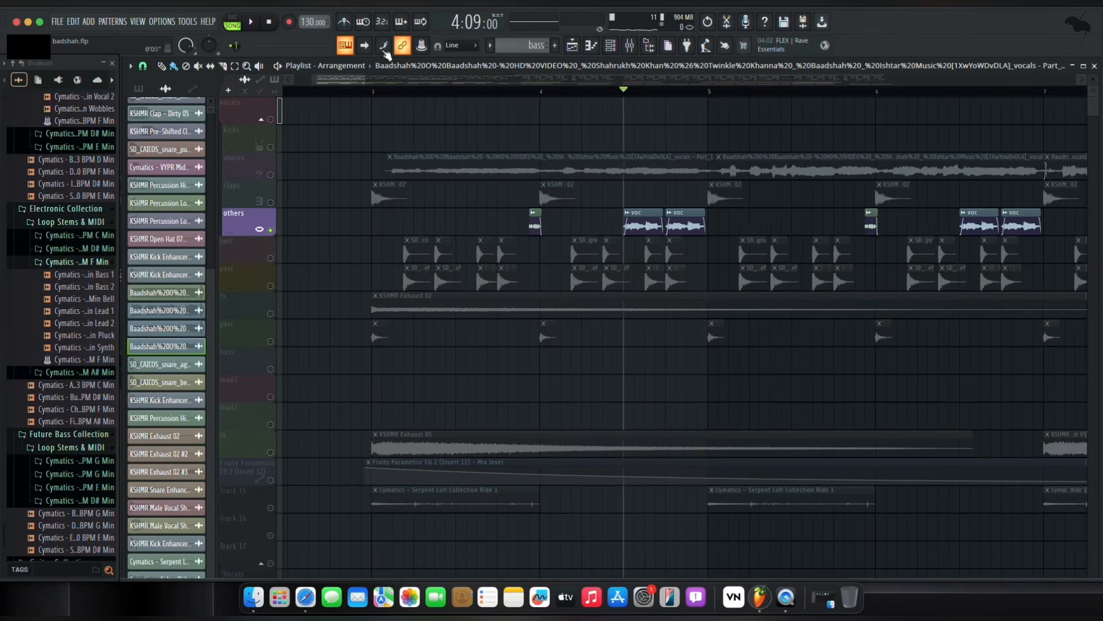
pyautogui.click(253, 22)
pyautogui.click(253, 22)
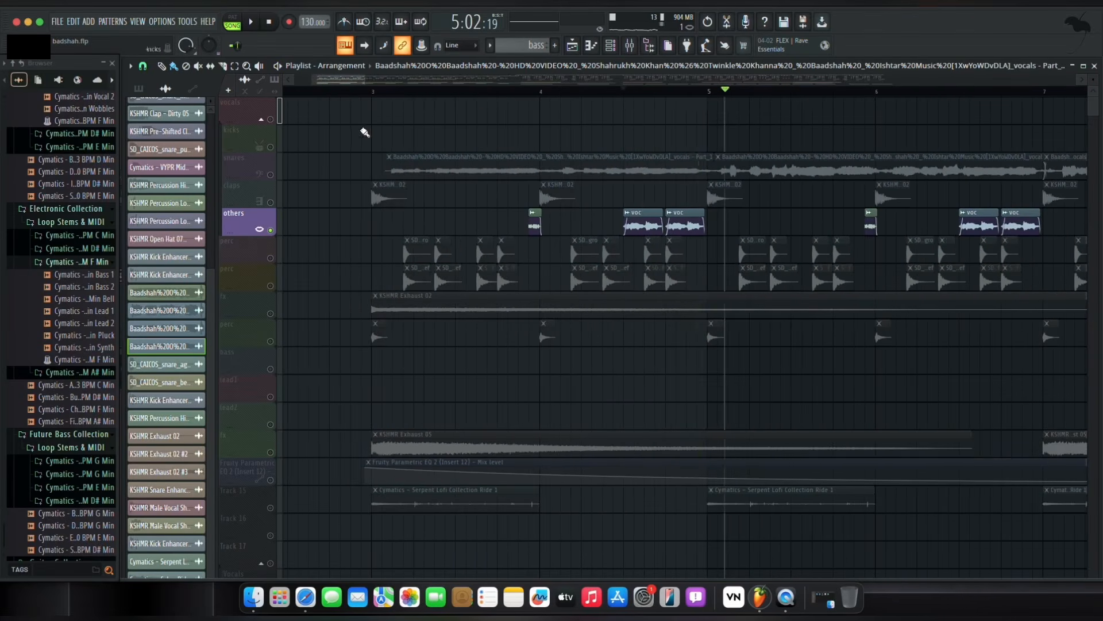
# Solo the pink perc track, unmute the yellow perc track with it, and play both from bar 3.
pyautogui.scroll(-2, 292, 194)
pyautogui.rightClick(271, 203)
pyautogui.click(271, 230)
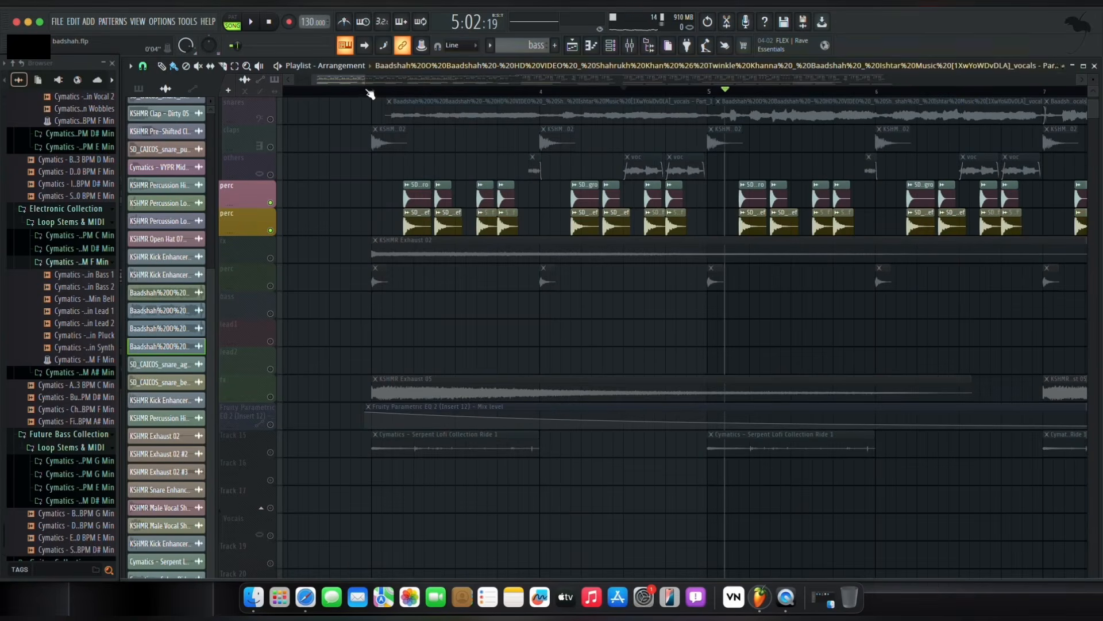
pyautogui.click(370, 93)
pyautogui.click(252, 23)
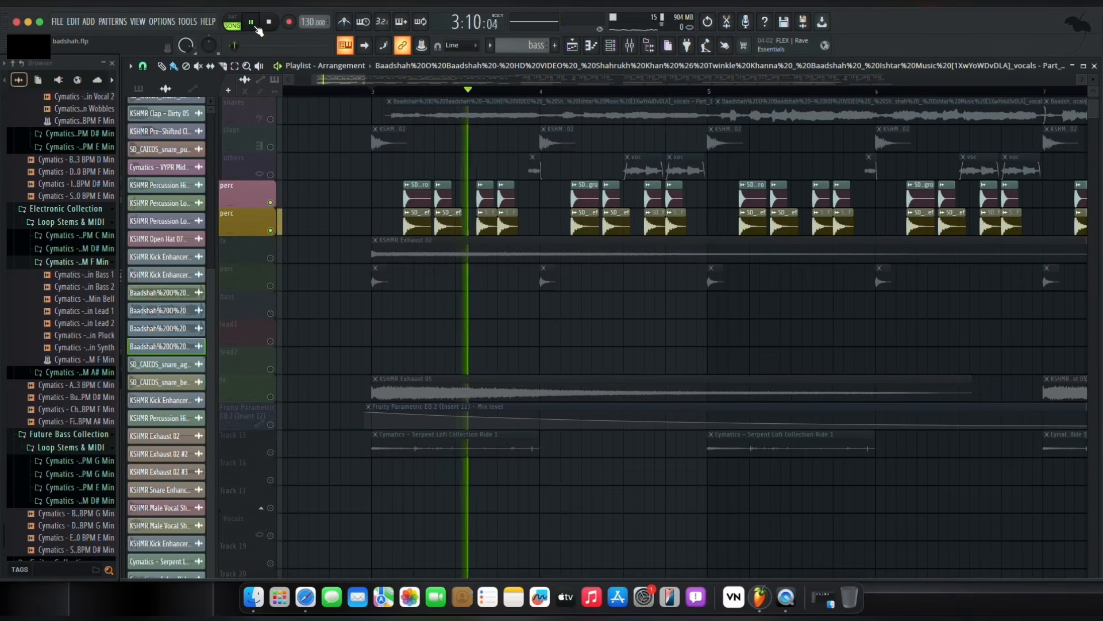
pyautogui.click(255, 25)
# Mute the pink perc track and play only the yellow perc track from bar 3.
pyautogui.click(270, 203)
pyautogui.moveTo(383, 91); pyautogui.dragTo(371, 92)
pyautogui.click(253, 22)
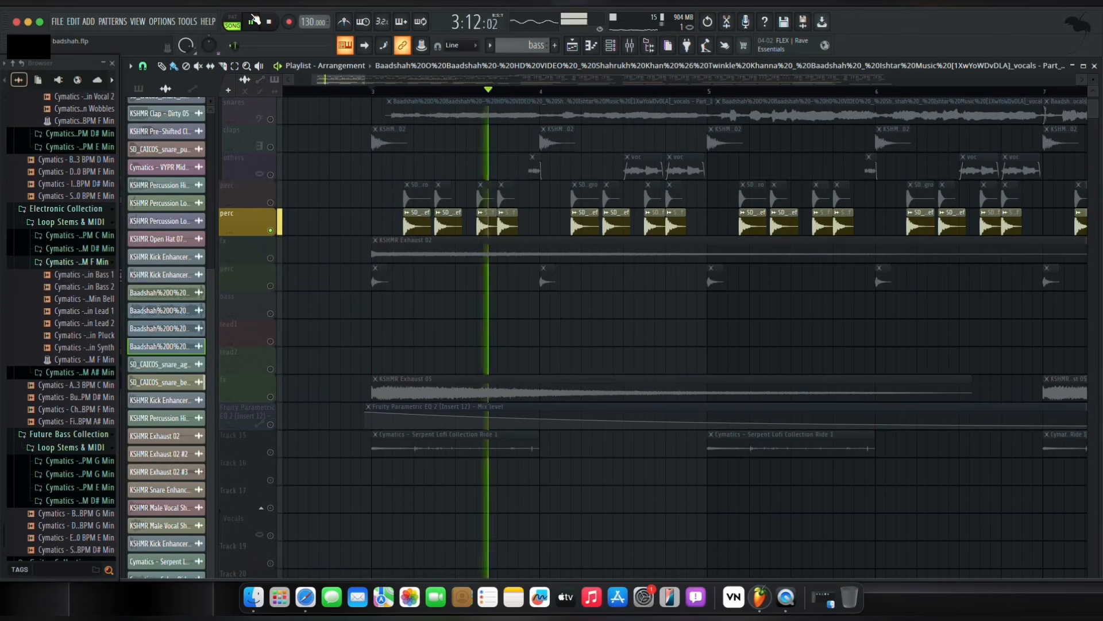
# Audition the green perc track in solo from bar 3.
pyautogui.rightClick(271, 285)
pyautogui.click(373, 92)
pyautogui.scroll(4, 374, 93)
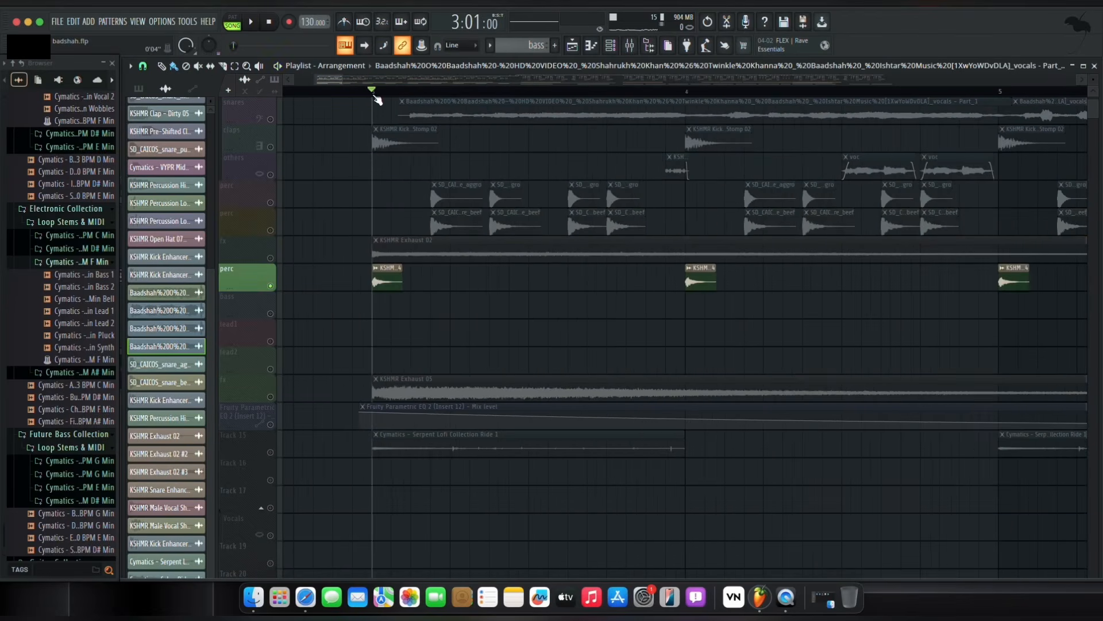
pyautogui.click(259, 27)
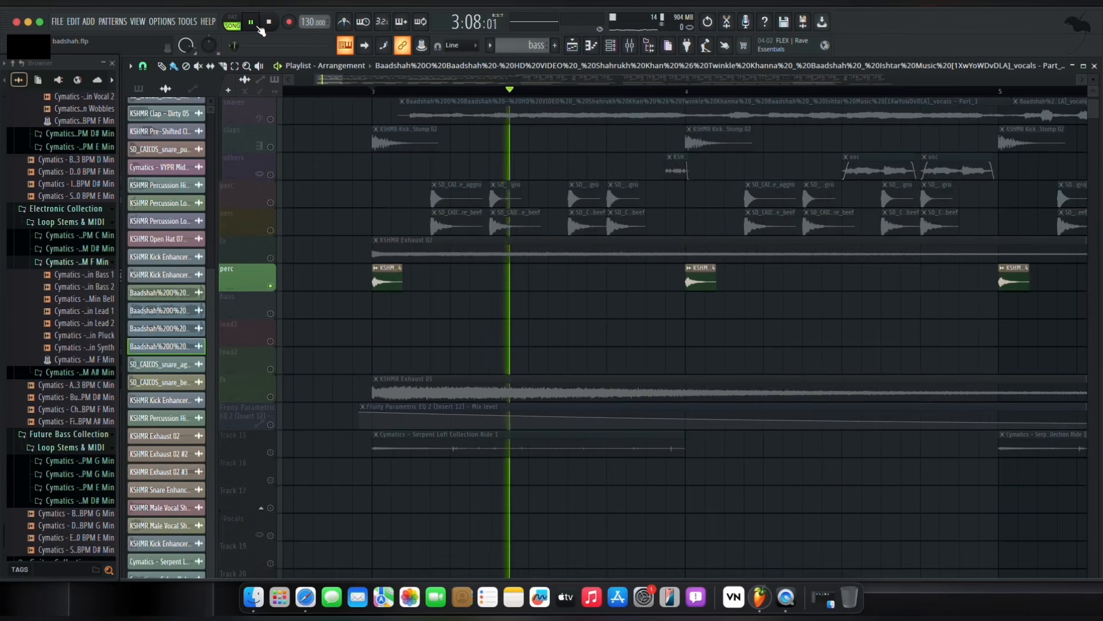
pyautogui.click(260, 27)
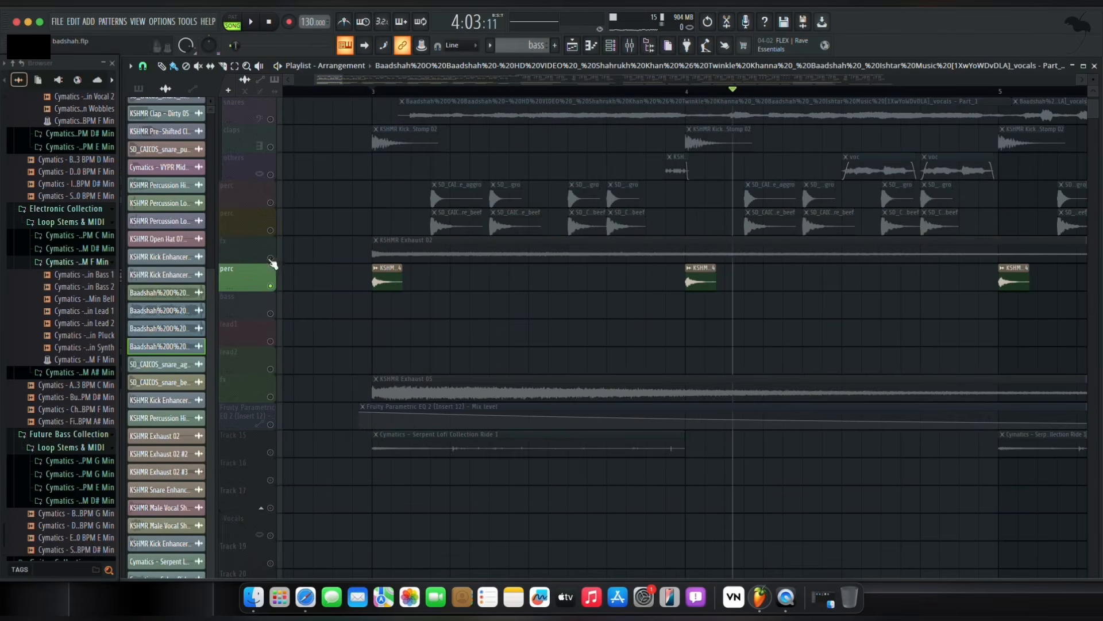
# Solo the two fx tracks holding the KSHMR Exhaust 02 and KSHMR Exhaust 05 clips and play them from bar 3.
pyautogui.rightClick(270, 257)
pyautogui.click(270, 396)
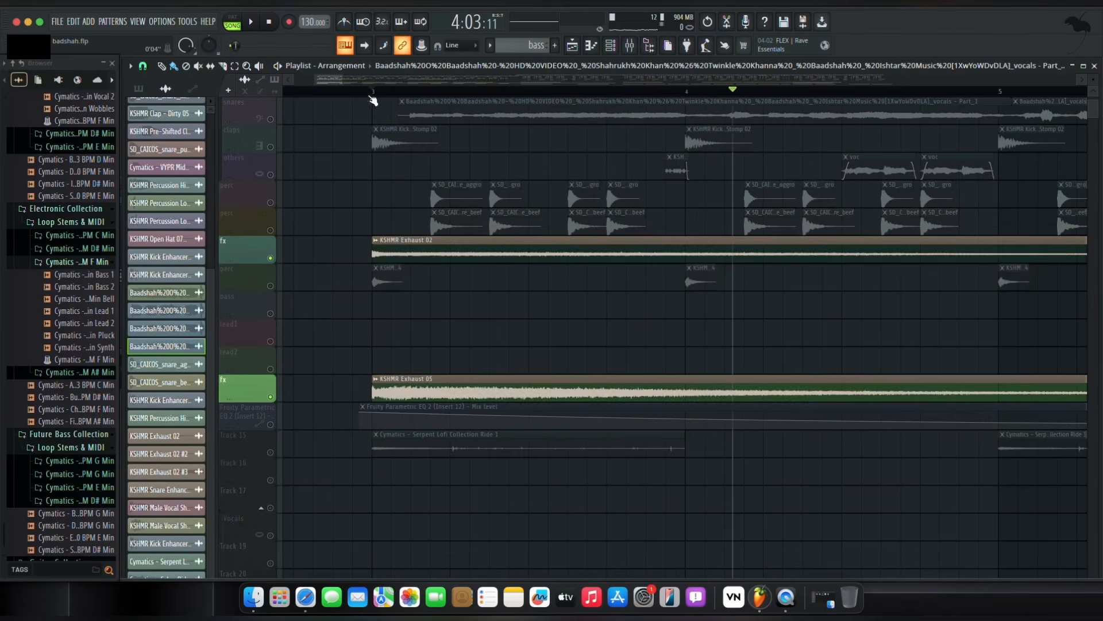
pyautogui.click(373, 92)
pyautogui.click(254, 23)
pyautogui.scroll(-10, 427, 95)
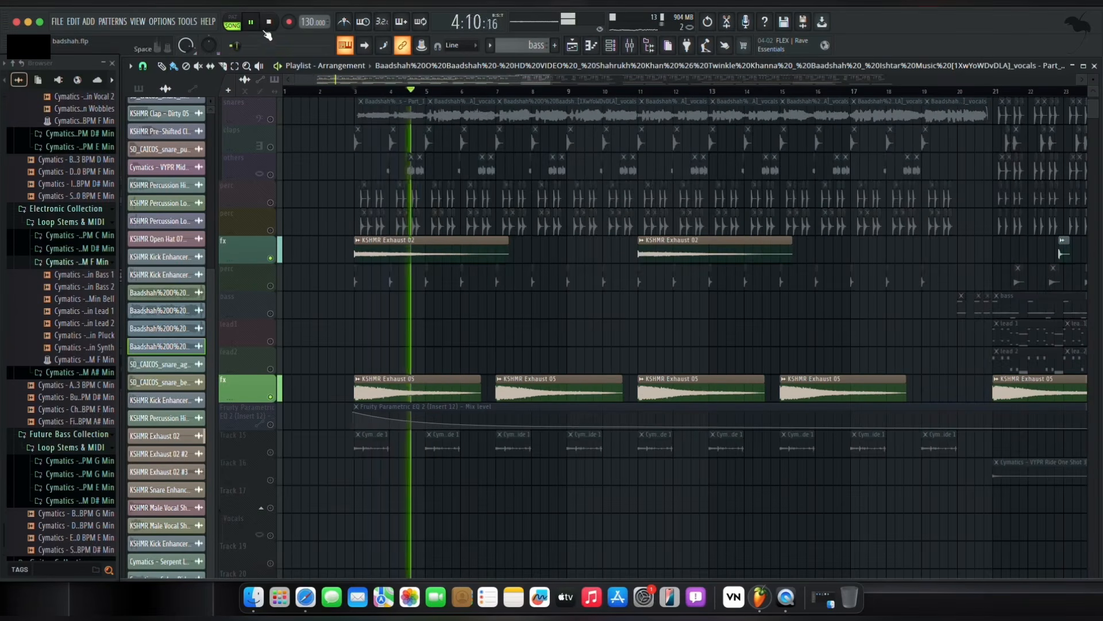
pyautogui.press('space')
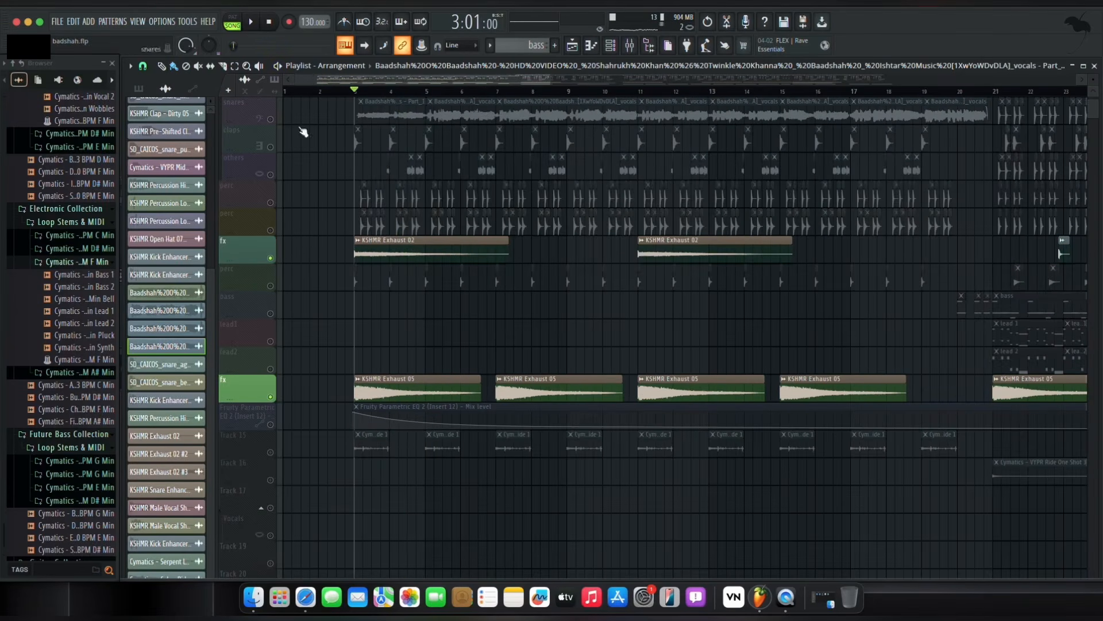
# Audition Track 15 with the Cymatics ride clips in solo from bar 3.
pyautogui.rightClick(271, 453)
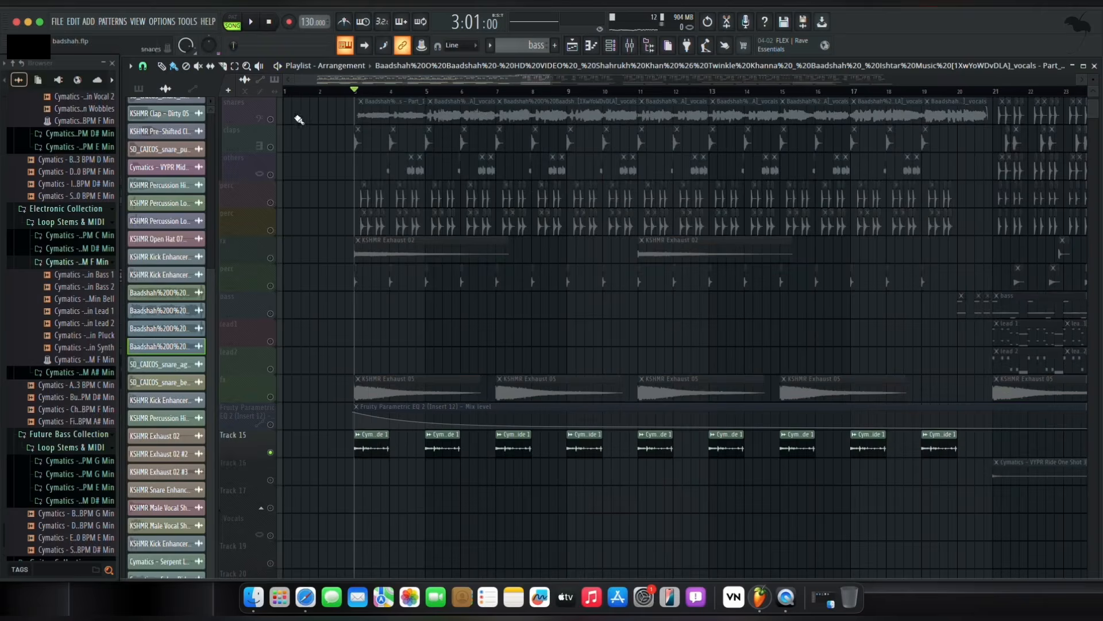
pyautogui.click(253, 22)
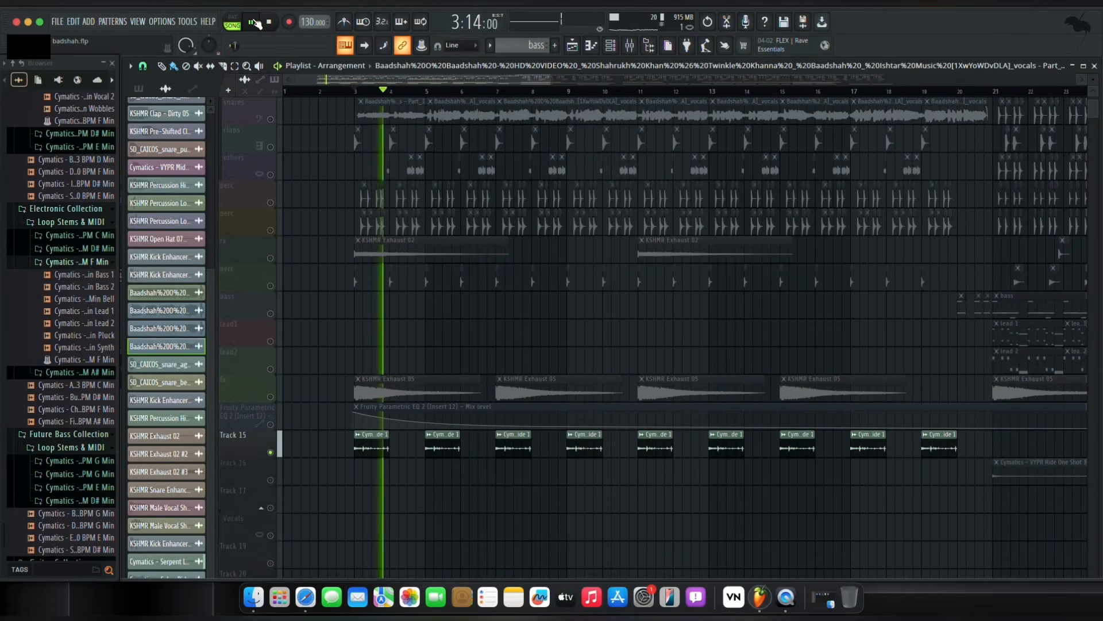
pyautogui.click(254, 22)
# Solo the claps track and unmute the others track, all three perc tracks and the upper fx track with it.
pyautogui.rightClick(270, 146)
pyautogui.click(271, 174)
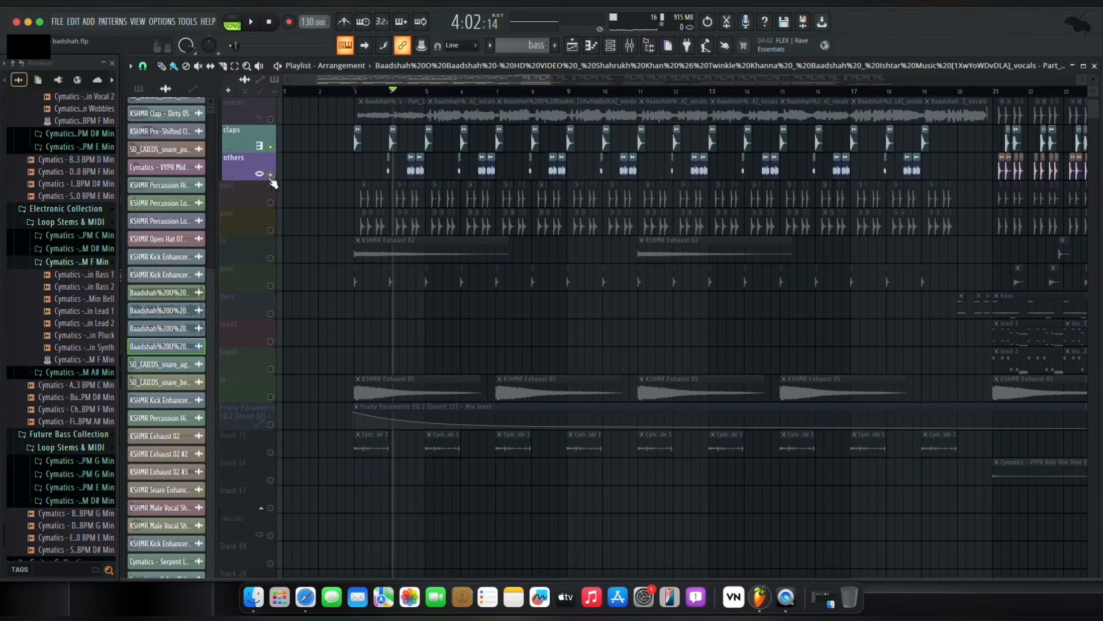
pyautogui.click(271, 202)
pyautogui.click(270, 229)
pyautogui.click(270, 257)
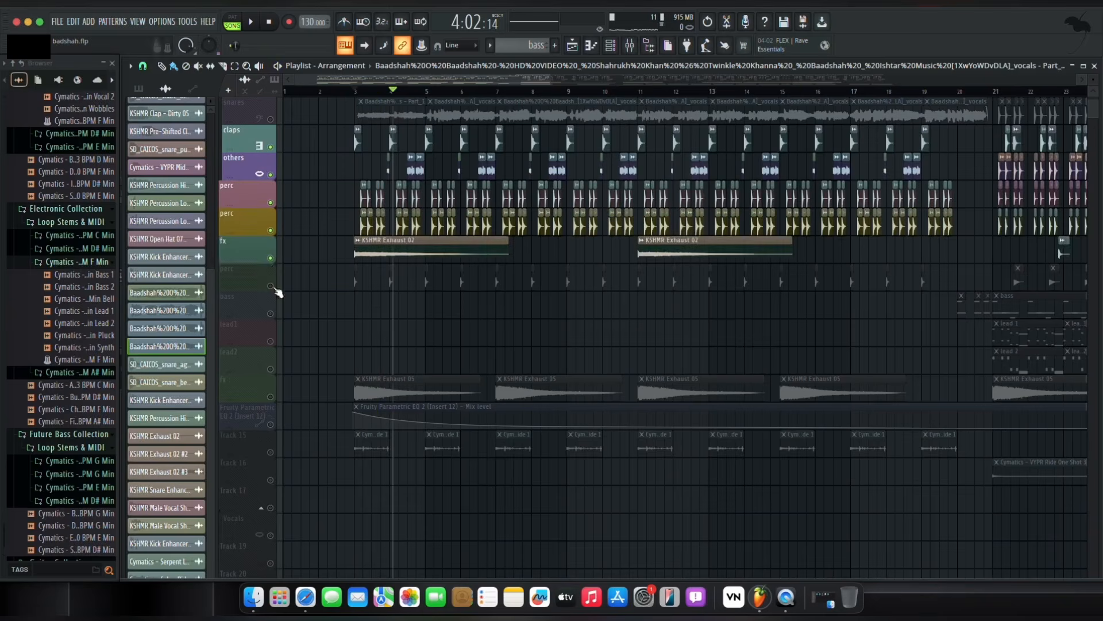
pyautogui.click(271, 285)
# Play the claps, others, perc and upper fx tracks together from bar 3.
pyautogui.click(356, 92)
pyautogui.scroll(2, 357, 94)
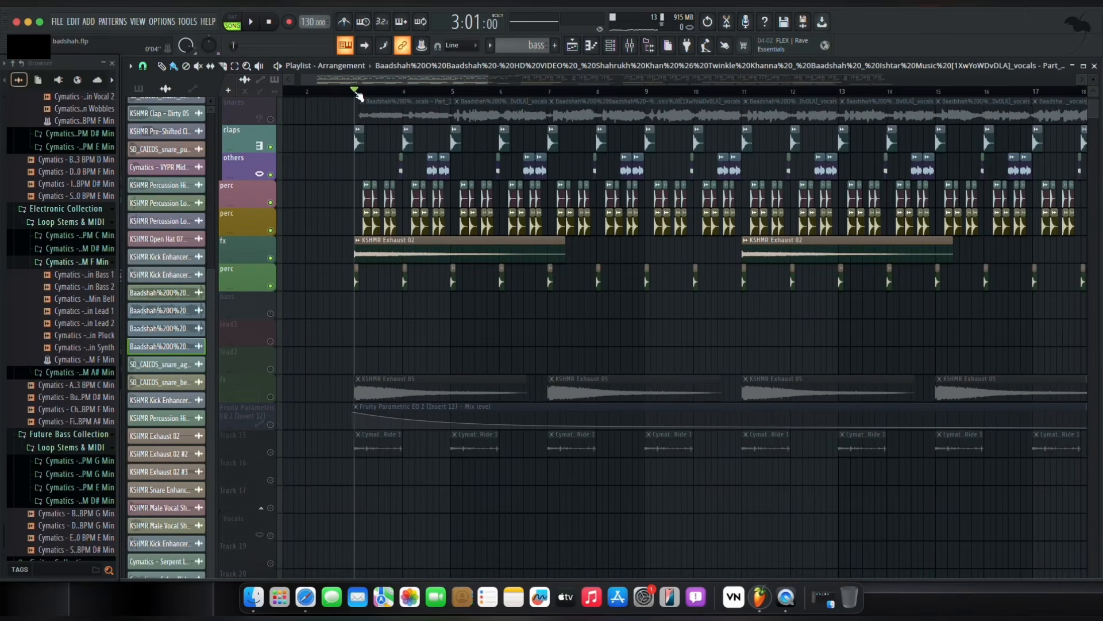
pyautogui.click(252, 22)
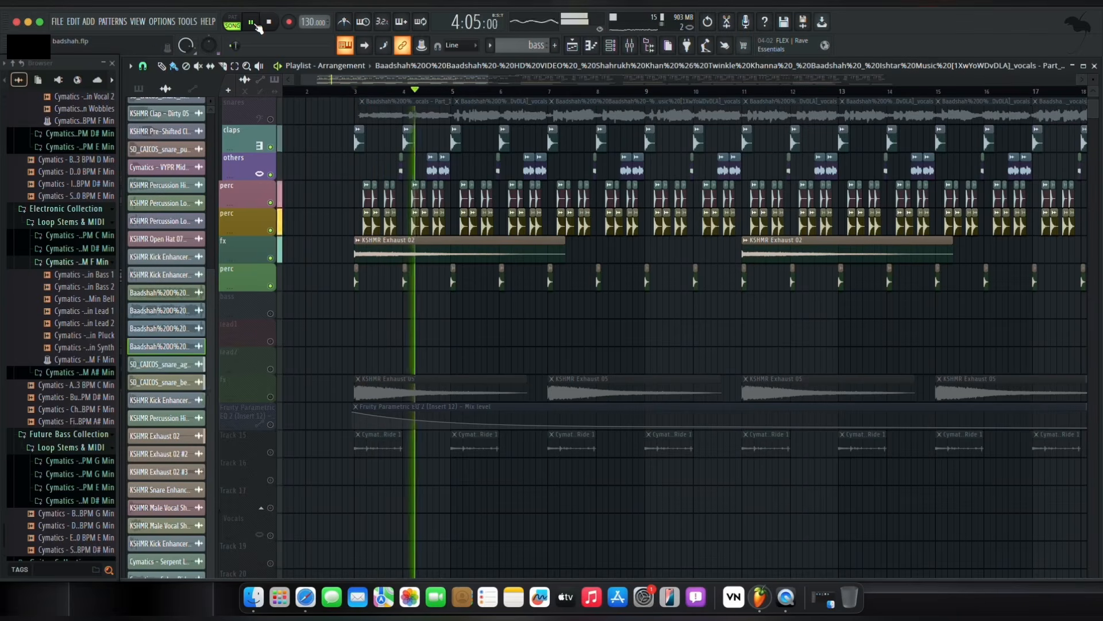
pyautogui.click(256, 26)
# Check mixer Insert 20, then replay from bar 3 while unmuting the snares track and the Insert 12 EQ Mix level automation.
pyautogui.click(631, 48)
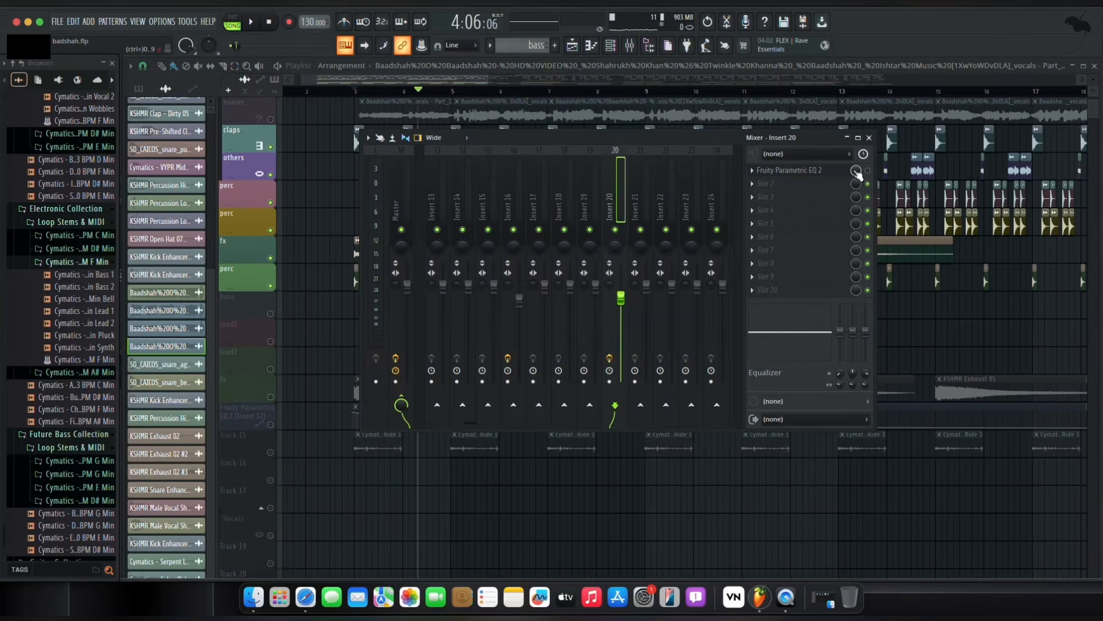
pyautogui.click(357, 92)
pyautogui.click(250, 25)
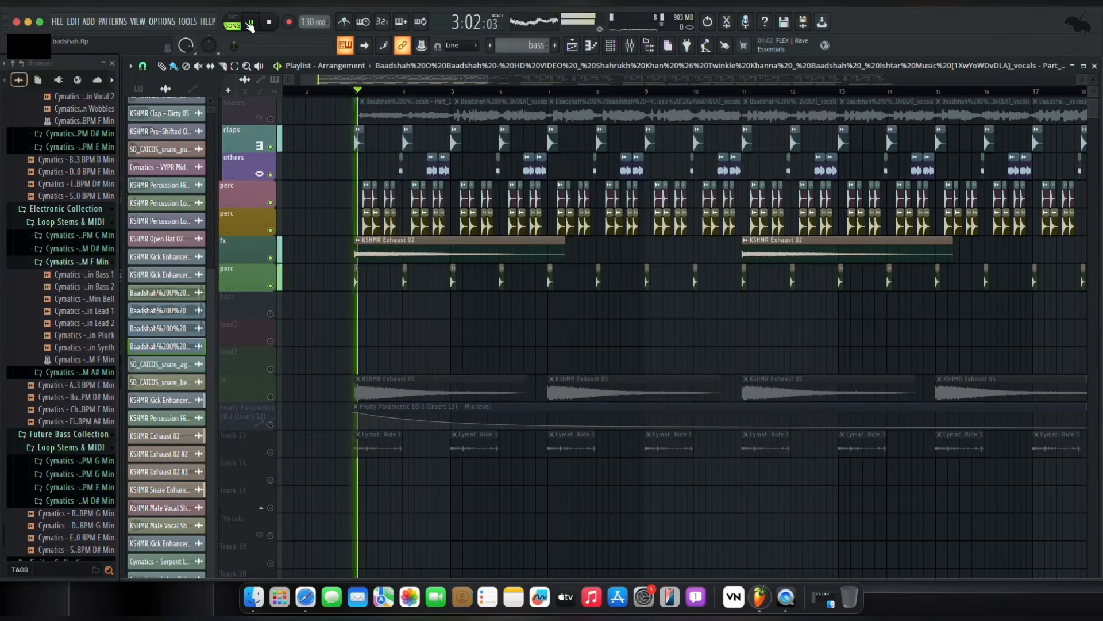
pyautogui.click(272, 120)
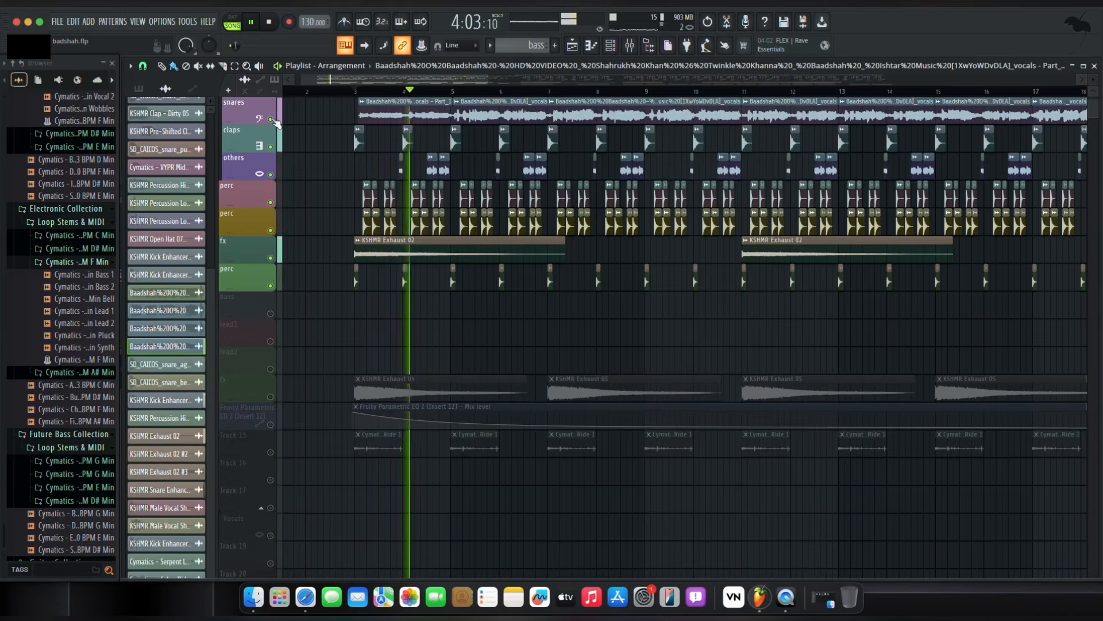
pyautogui.click(271, 424)
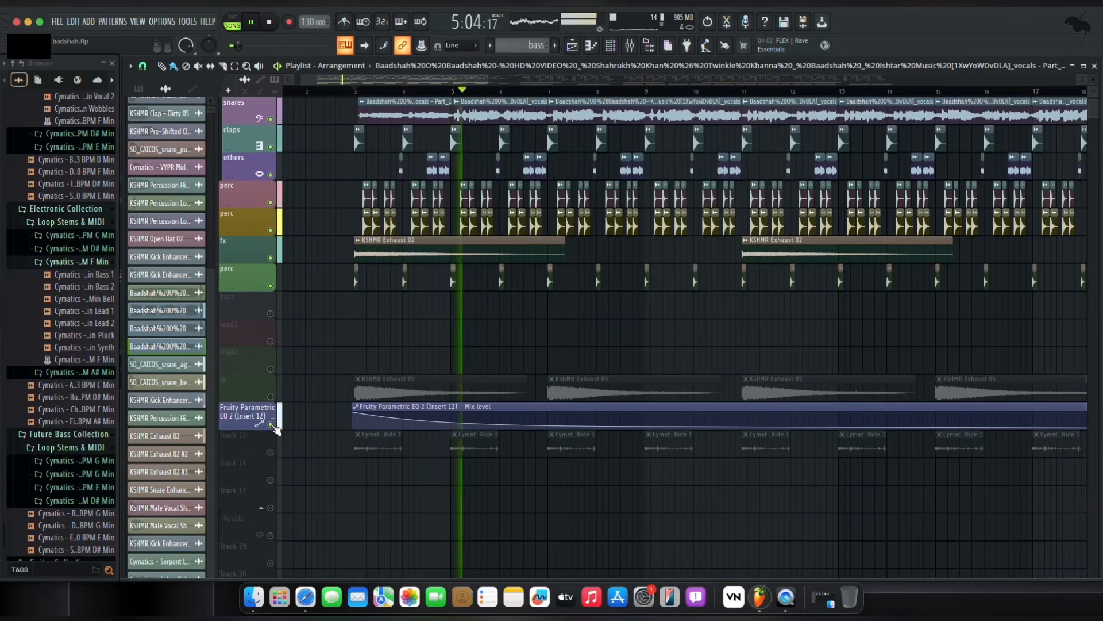
pyautogui.press('space')
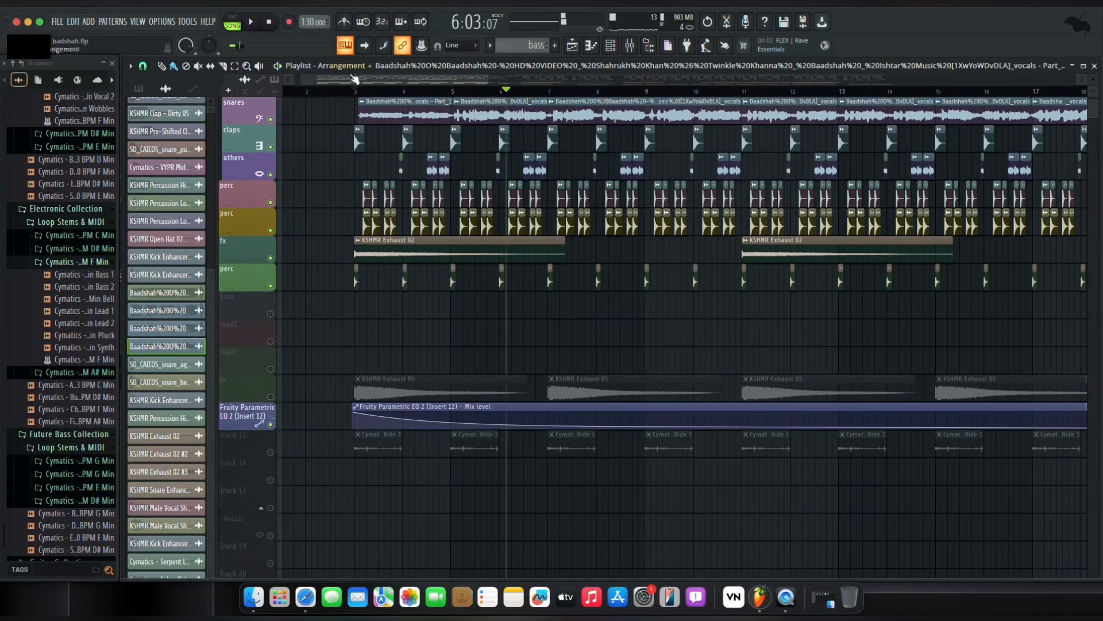
# Look over the mixer, resume playing the active tracks from bar 6, and return the playhead to bar 3.
pyautogui.click(630, 45)
pyautogui.click(869, 138)
pyautogui.click(251, 21)
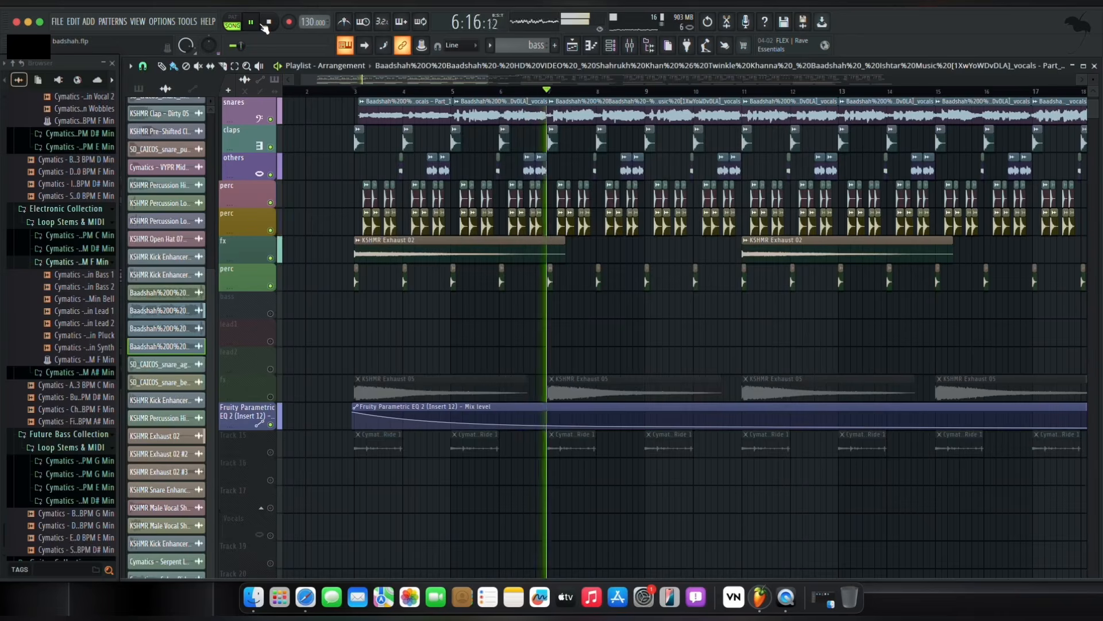
pyautogui.click(263, 26)
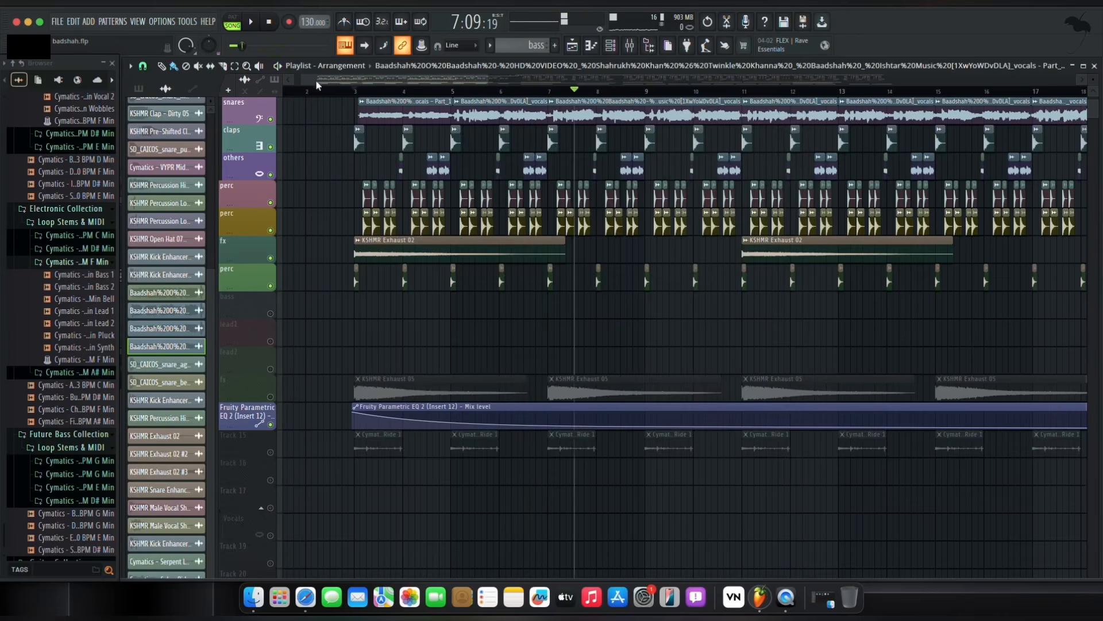
pyautogui.click(354, 91)
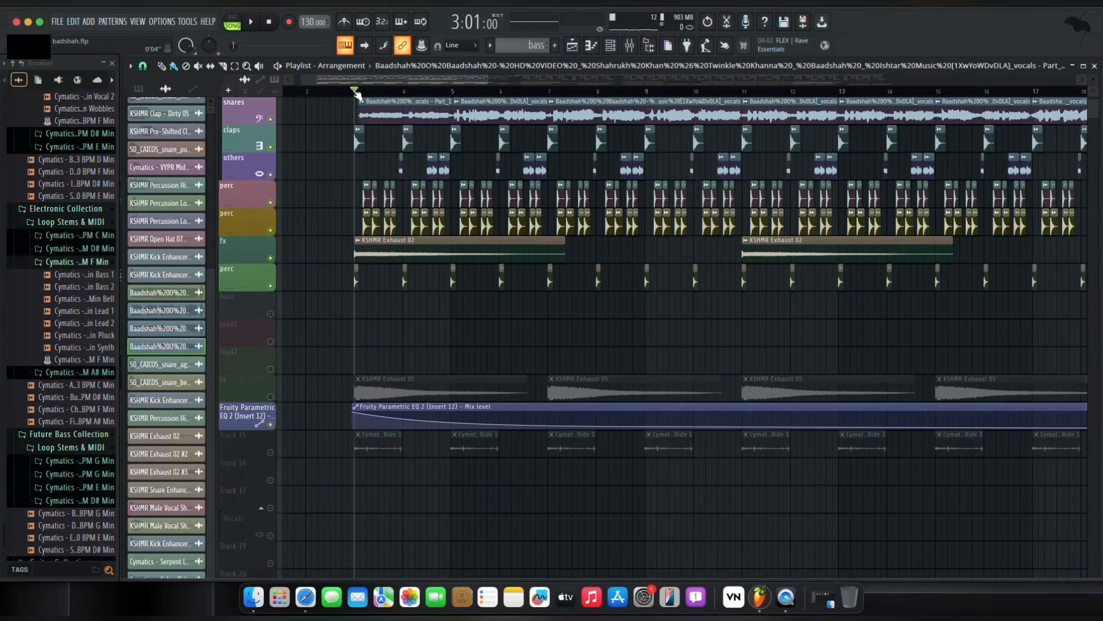
# Unmute all playlist tracks and move the playhead to the drop at bar 21.
pyautogui.scroll(-6, 356, 95)
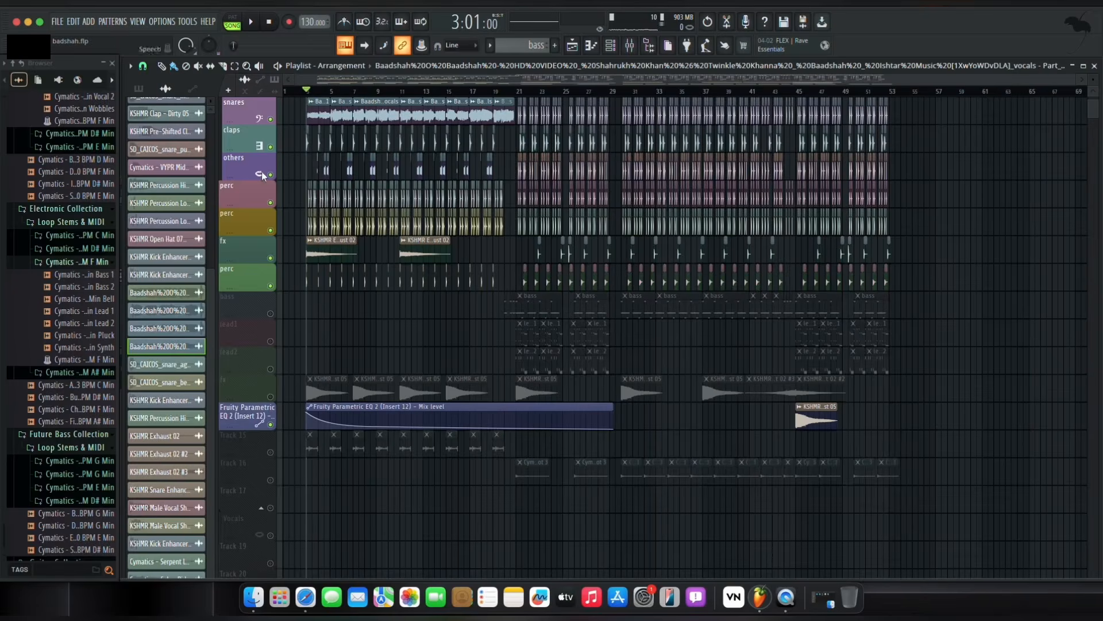
pyautogui.rightClick(272, 119)
pyautogui.rightClick(271, 120)
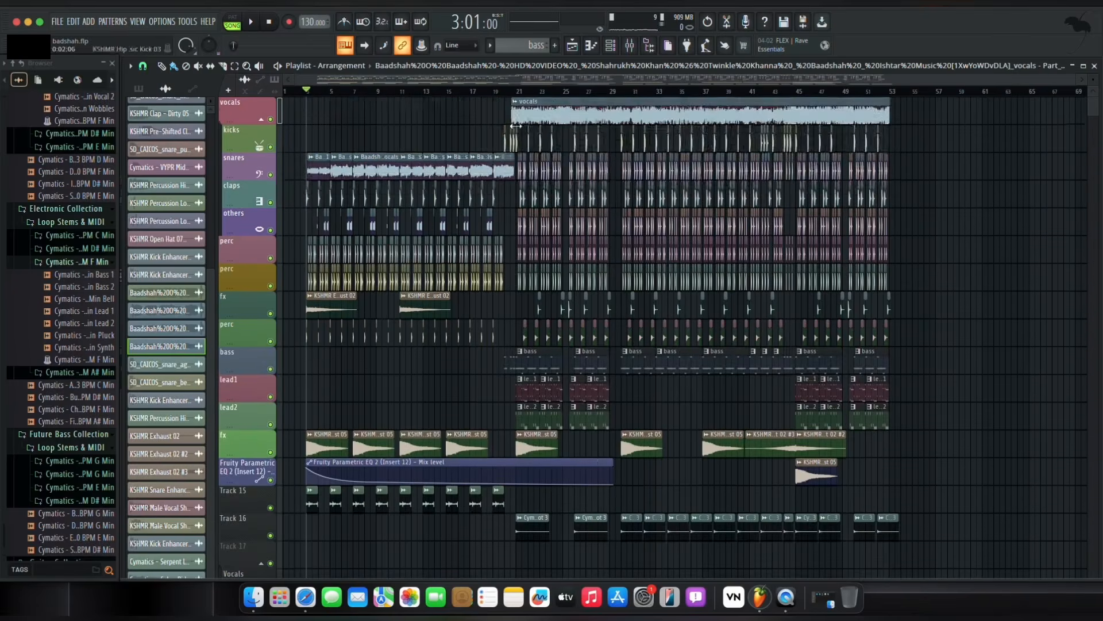
pyautogui.moveTo(503, 93); pyautogui.dragTo(556, 97)
pyautogui.scroll(5, 560, 97)
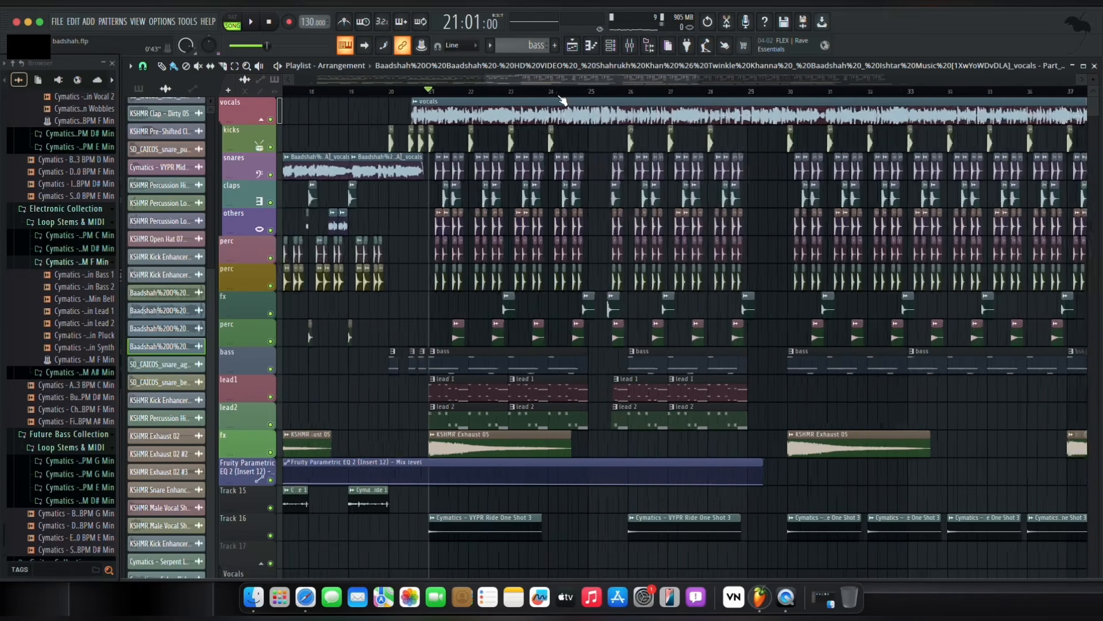
# Audition the kicks track in solo from bar 21.
pyautogui.click(270, 119)
pyautogui.rightClick(272, 147)
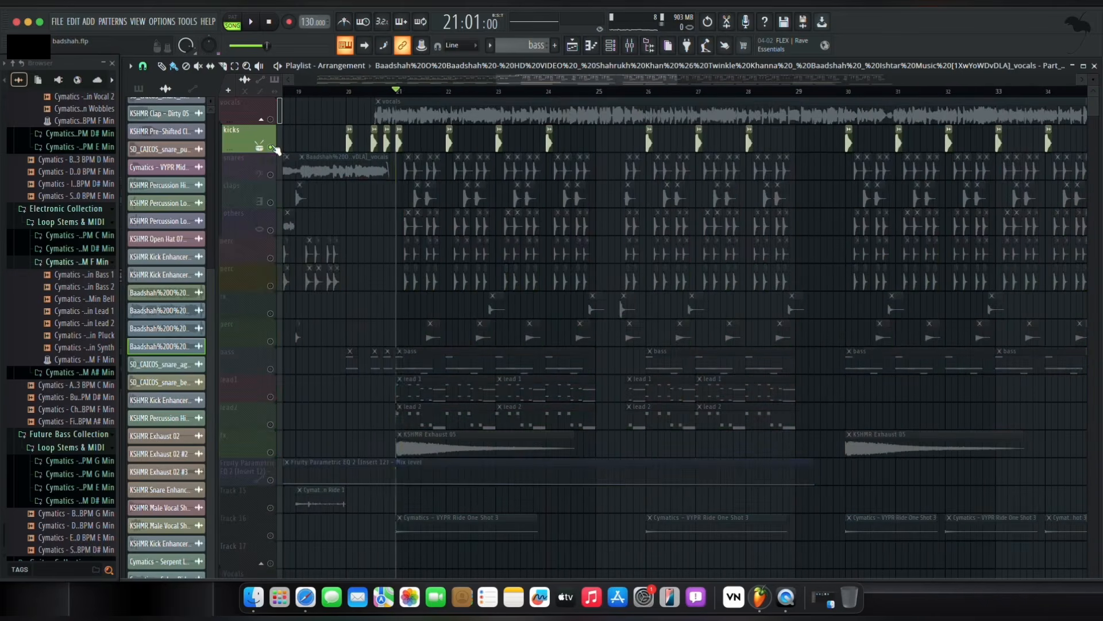
pyautogui.click(253, 23)
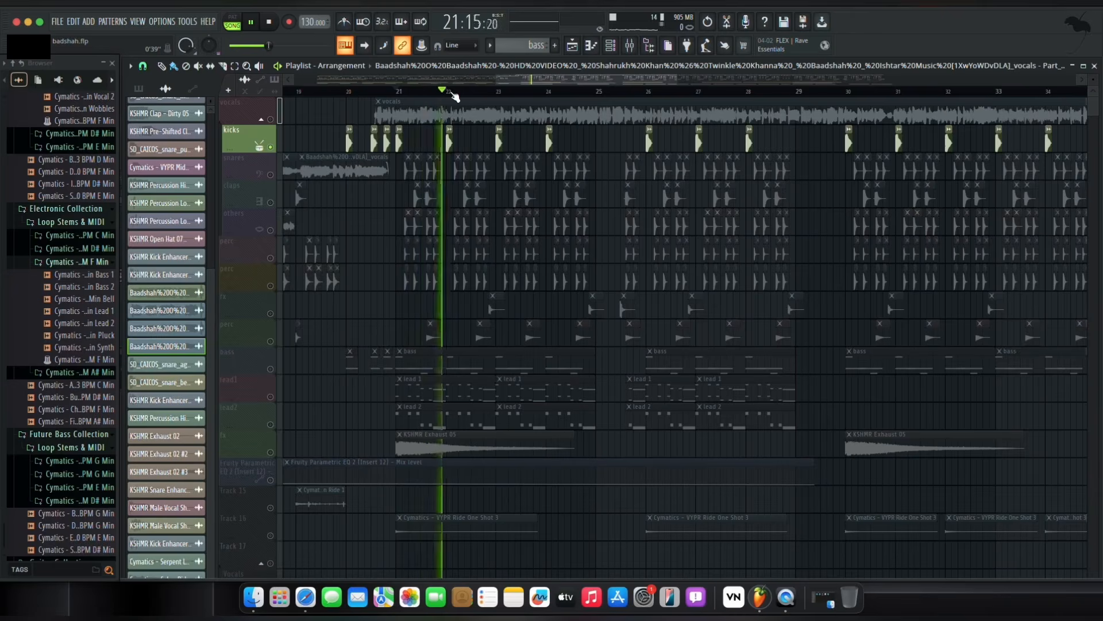
pyautogui.scroll(2, 454, 96)
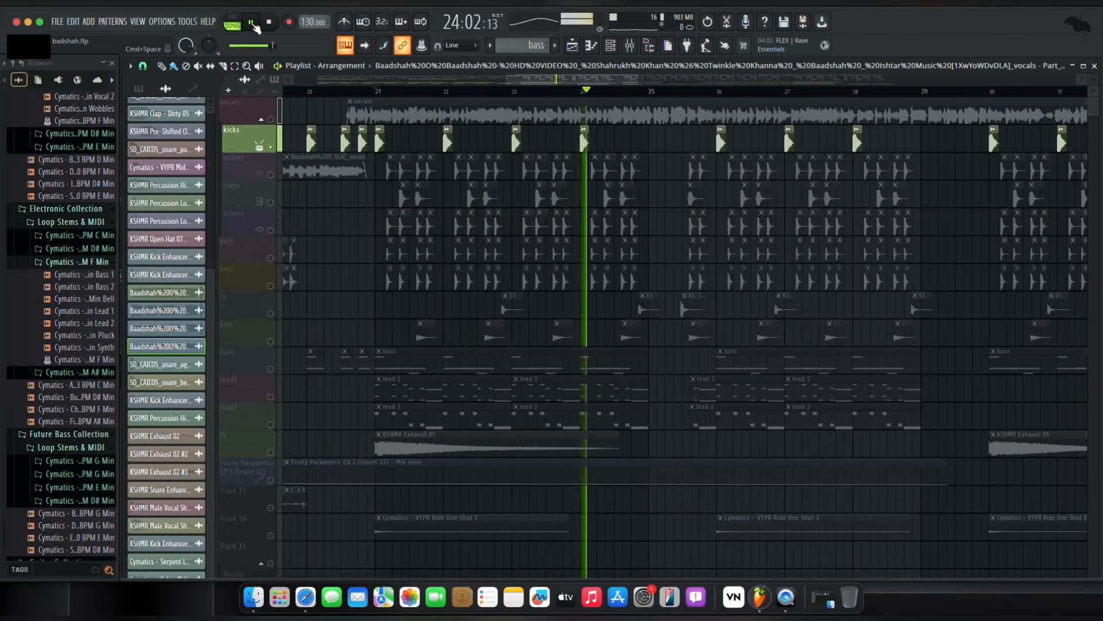
pyautogui.click(253, 23)
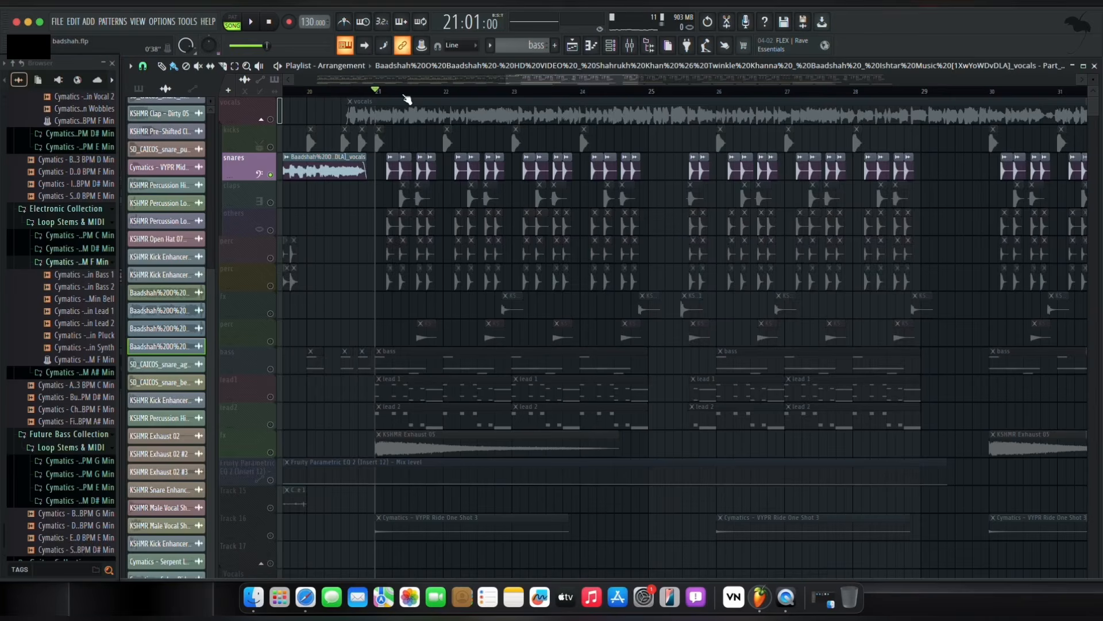
# Audition the snares track in solo from bar 21.
pyautogui.scroll(2, 407, 100)
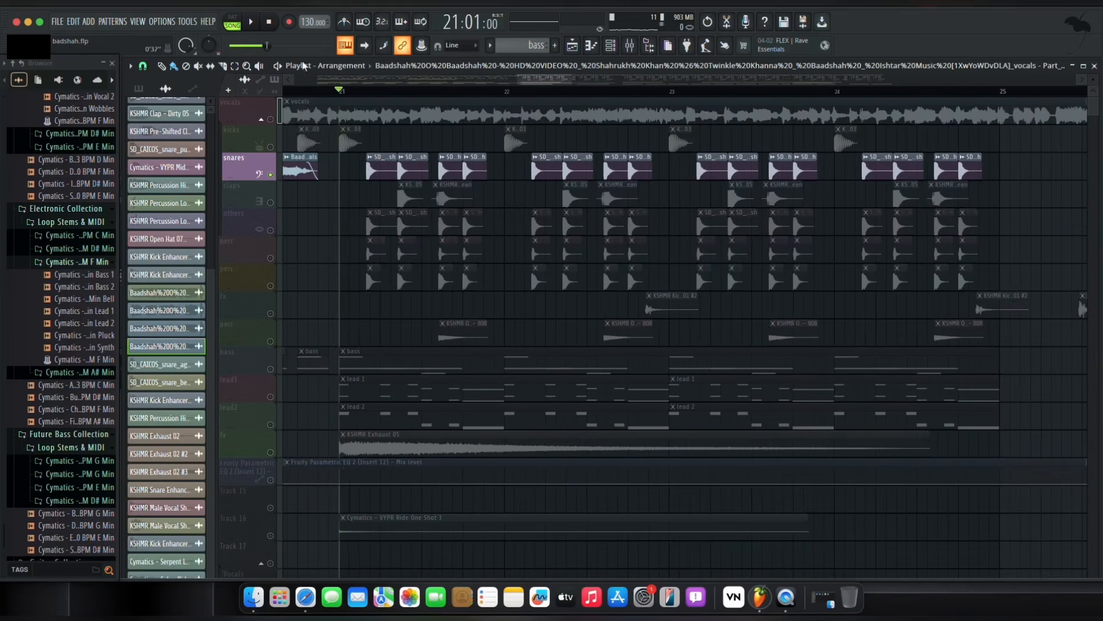
pyautogui.click(251, 23)
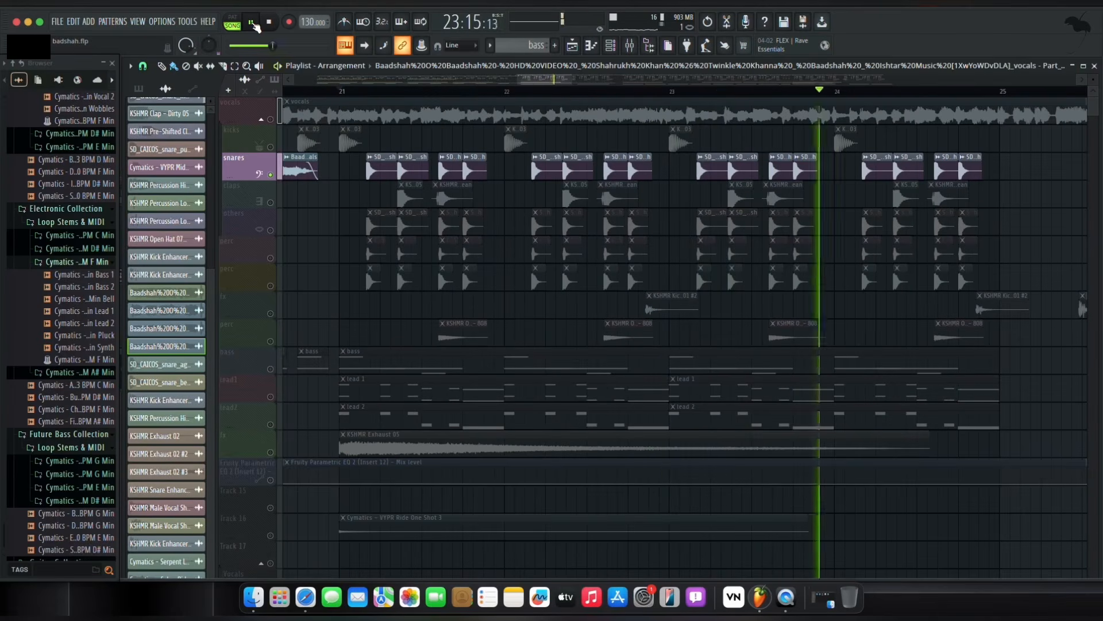
pyautogui.click(252, 23)
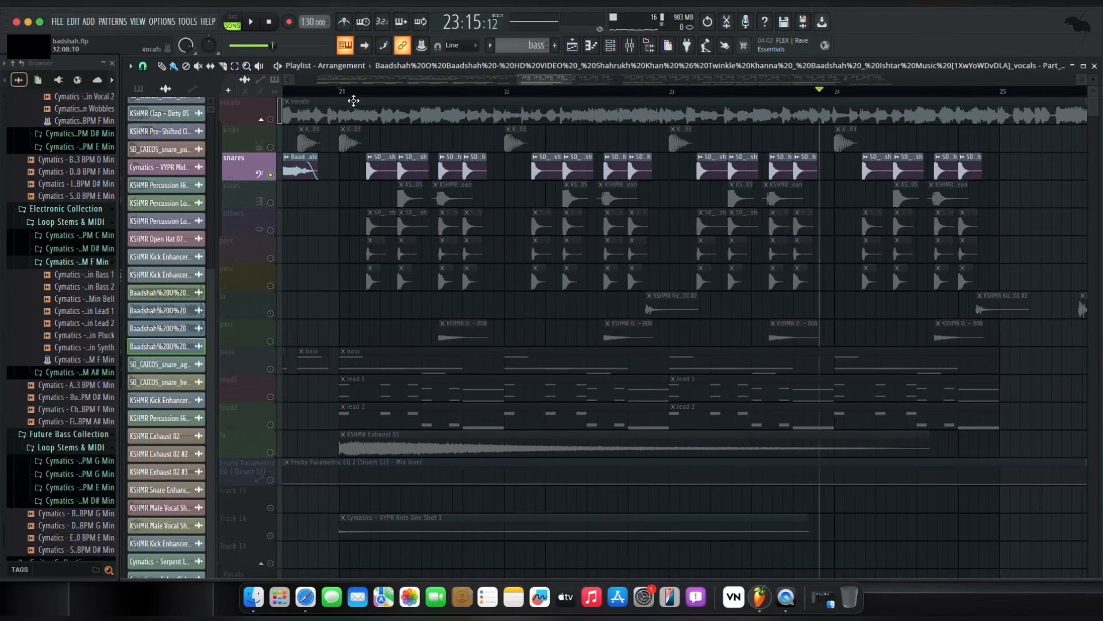
# Audition the claps track in solo from bar 21.
pyautogui.click(340, 91)
pyautogui.scroll(2, 340, 91)
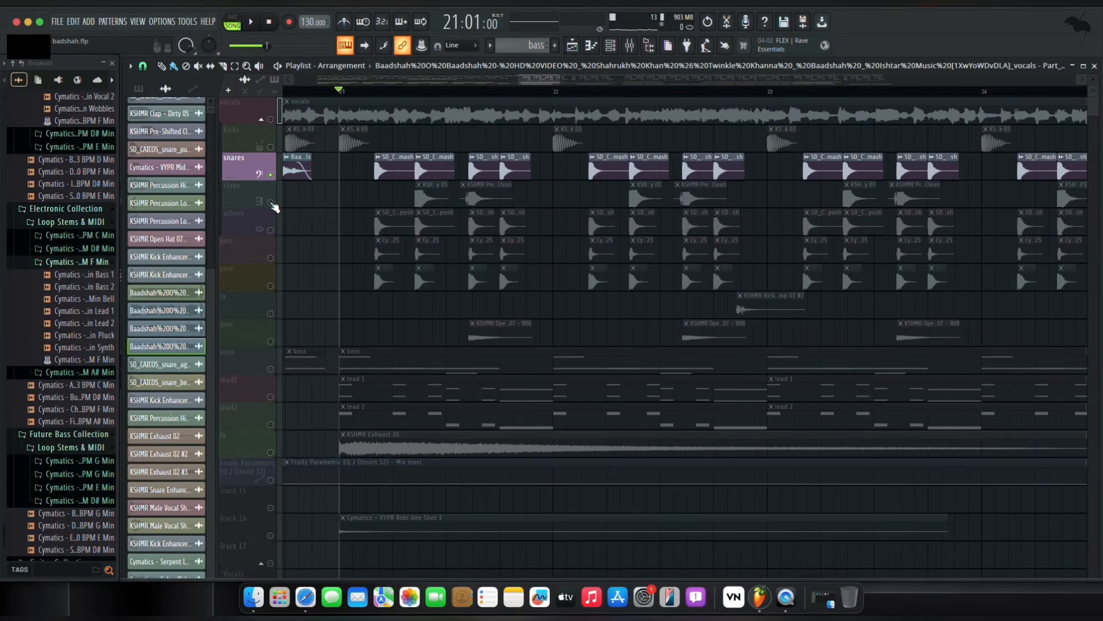
pyautogui.click(274, 206)
pyautogui.click(256, 24)
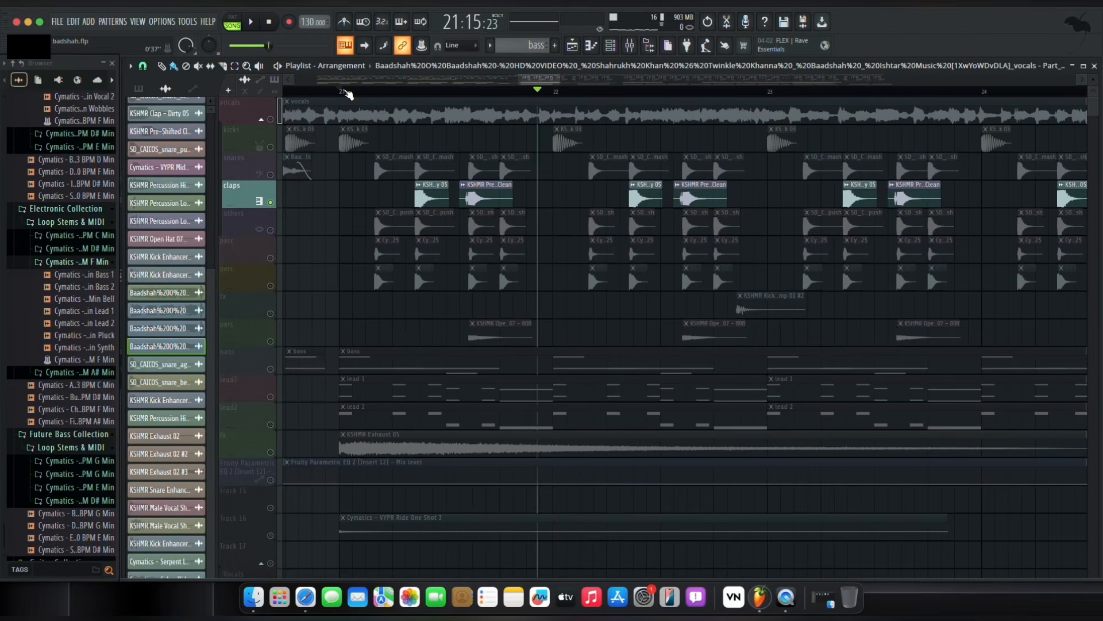
# Stop playback and check the sample settings of KSHMR Clap - Dirty 05 and KSHMR Pre-Shifted Clap 03 - Clean.
pyautogui.click(269, 23)
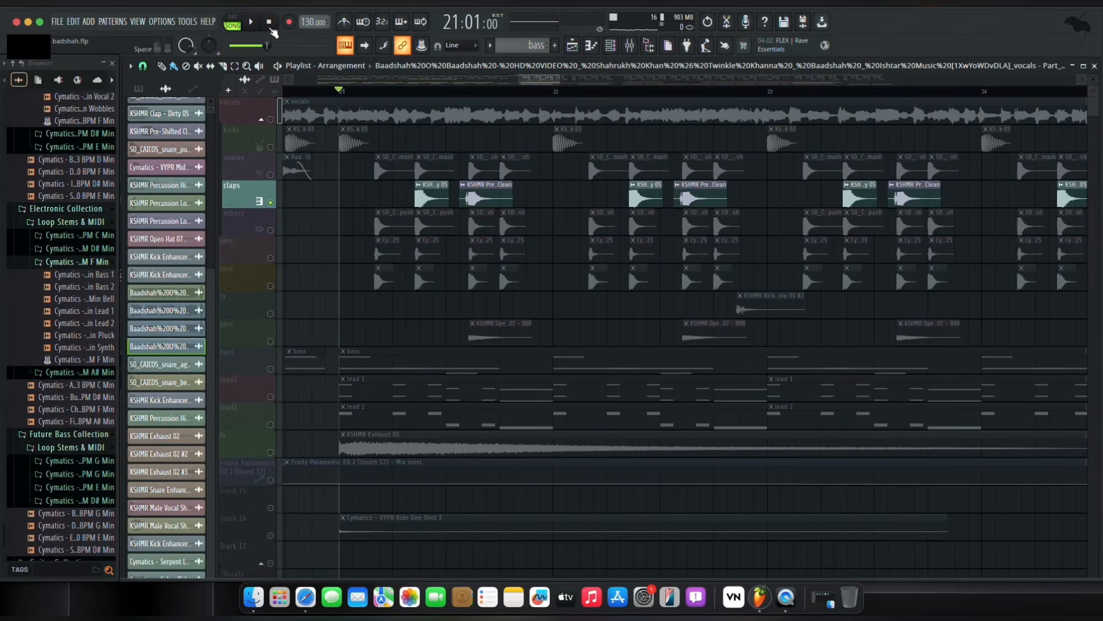
pyautogui.doubleClick(438, 201)
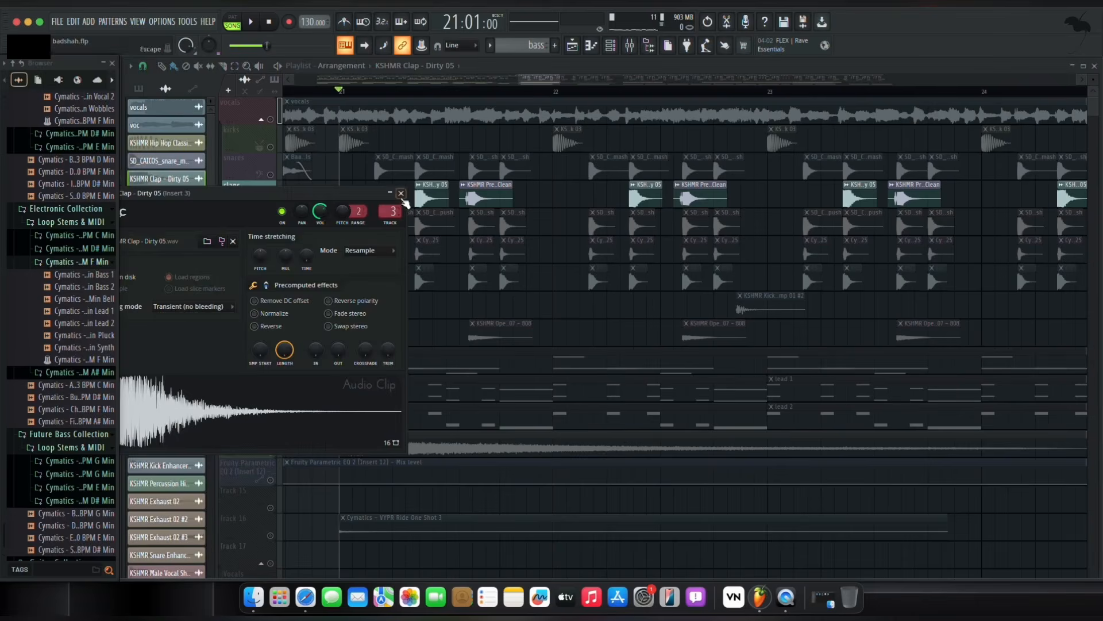
pyautogui.click(401, 194)
pyautogui.doubleClick(484, 199)
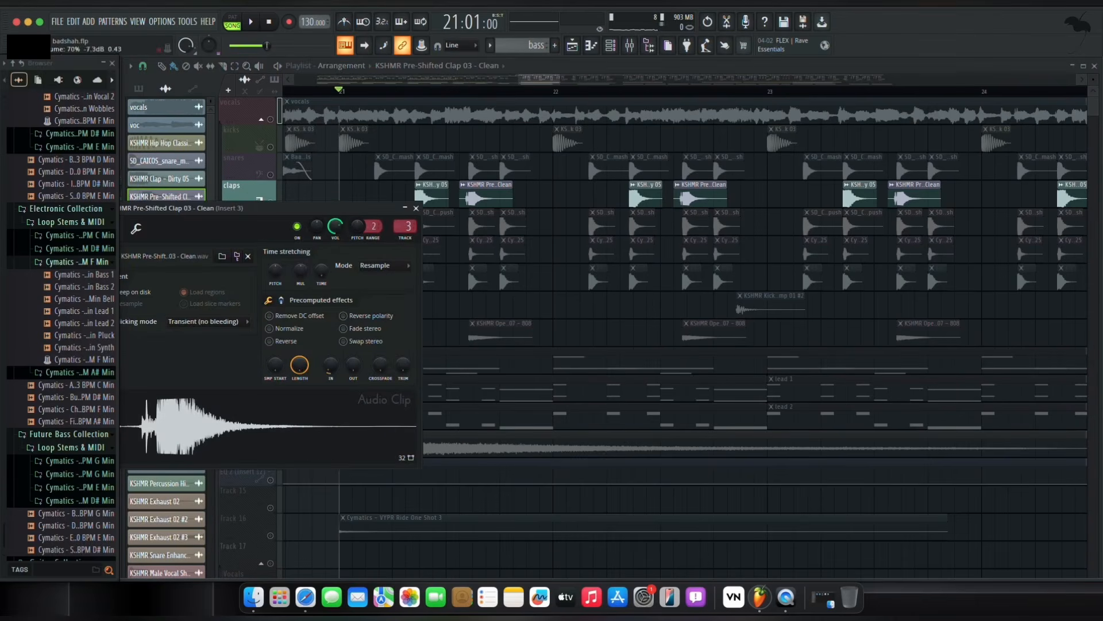
pyautogui.click(415, 208)
# Audition the others track in solo from the start of bar 21.
pyautogui.rightClick(270, 230)
pyautogui.click(352, 92)
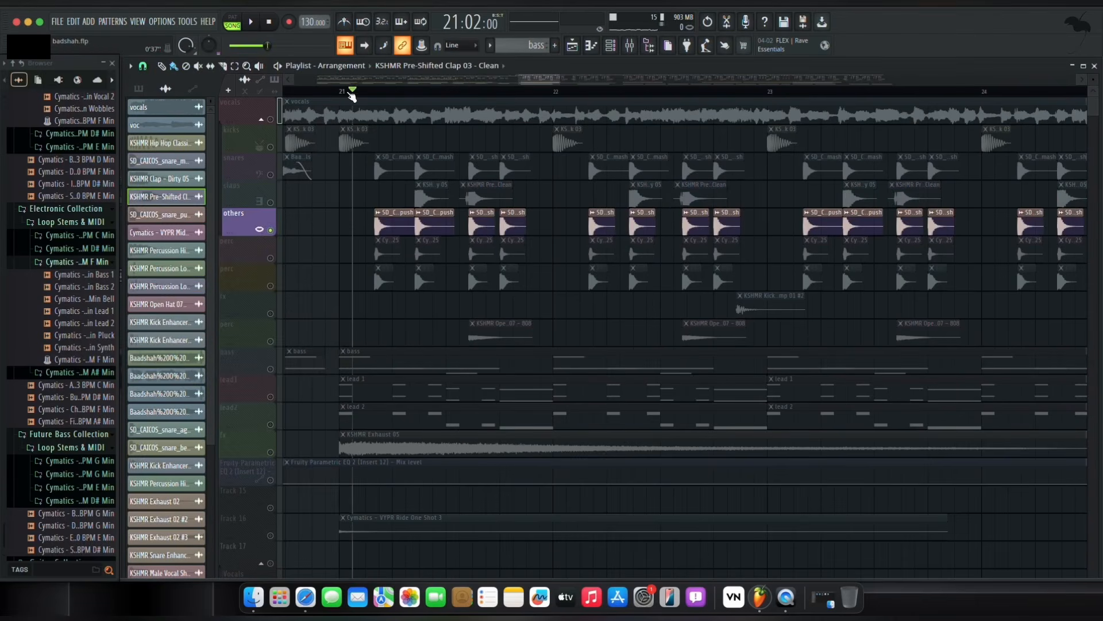
pyautogui.click(250, 23)
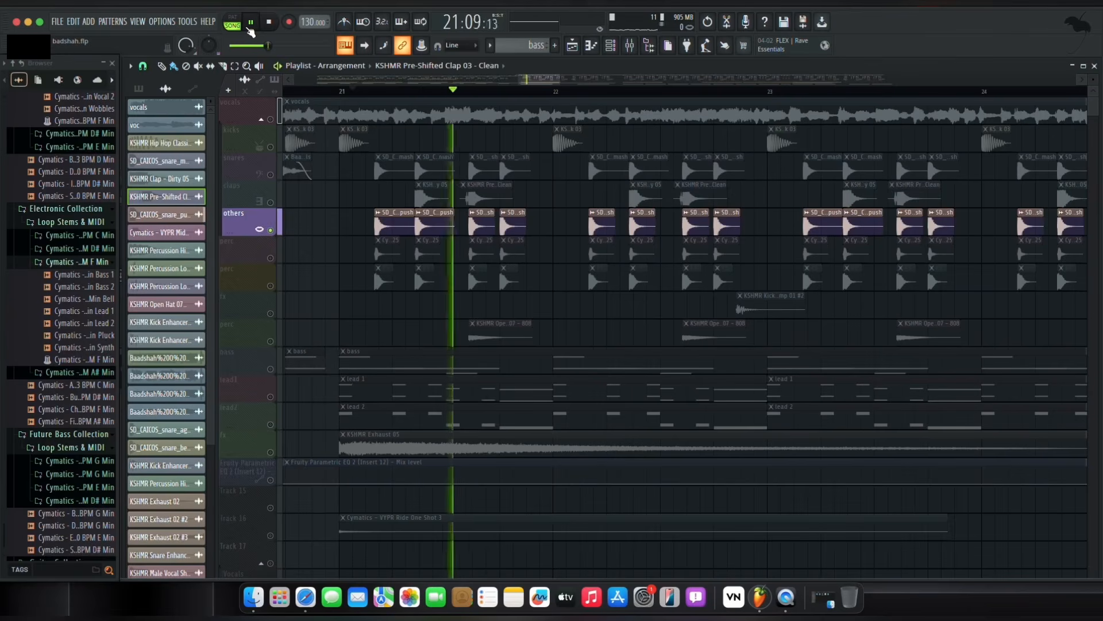
pyautogui.click(250, 23)
# Audition the perc track just below the others track in solo from bar 21.
pyautogui.rightClick(271, 258)
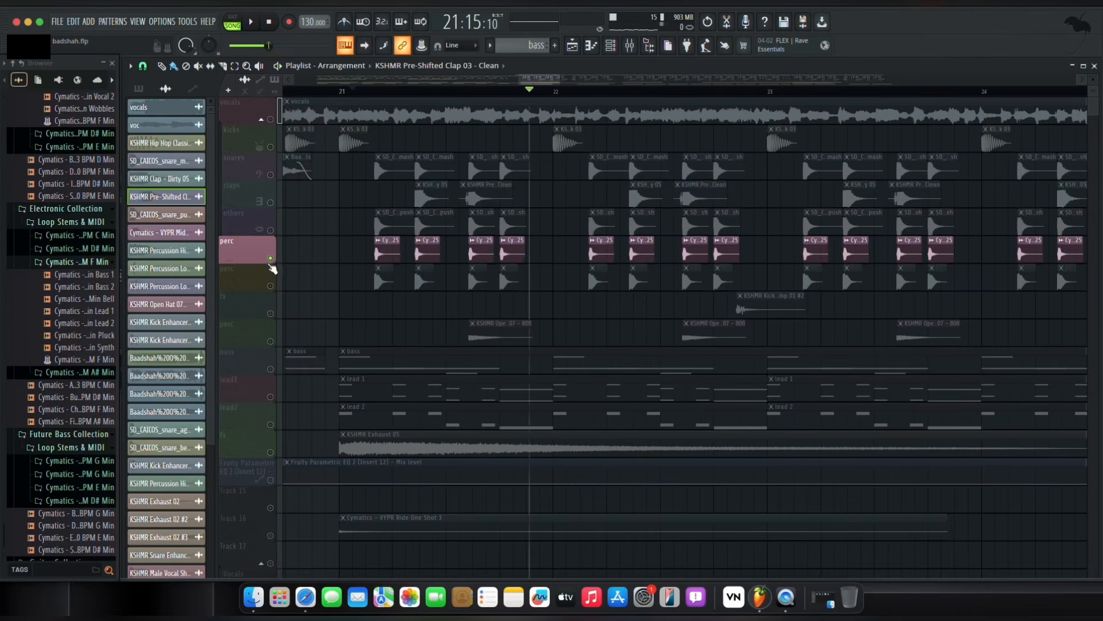
pyautogui.click(365, 92)
pyautogui.click(252, 23)
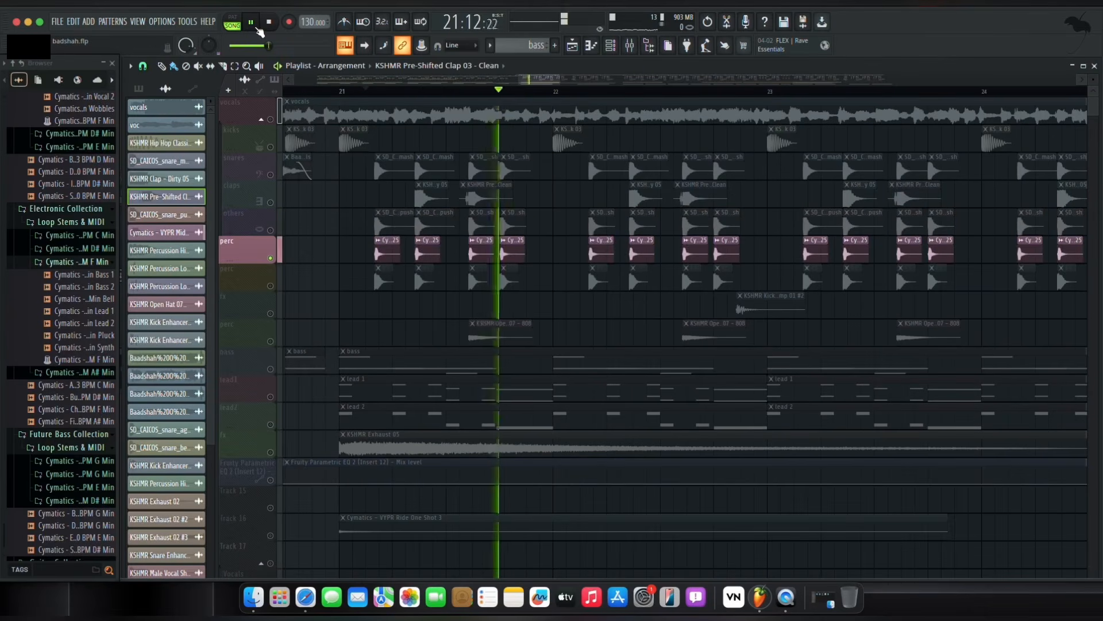
pyautogui.click(252, 23)
# Audition the second perc track, just above the fx track, in solo from bar 21.
pyautogui.rightClick(270, 286)
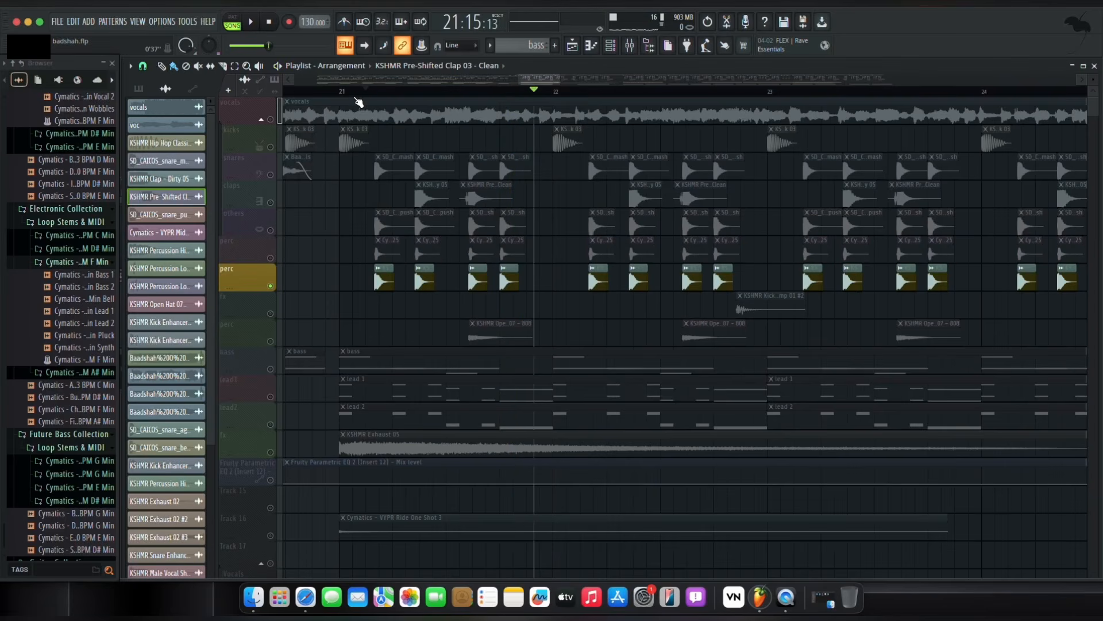
pyautogui.click(252, 23)
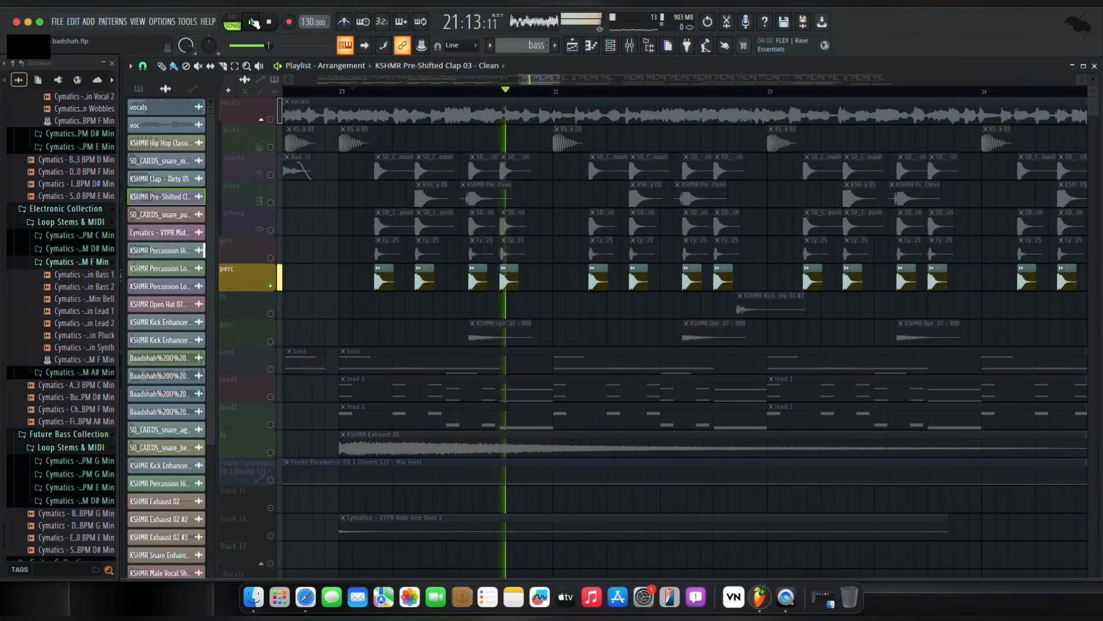
pyautogui.click(253, 23)
# Unmute the kicks, snares, claps, others and both upper perc tracks and play them together from bar 21.
pyautogui.moveTo(271, 258); pyautogui.dragTo(270, 147)
pyautogui.click(347, 91)
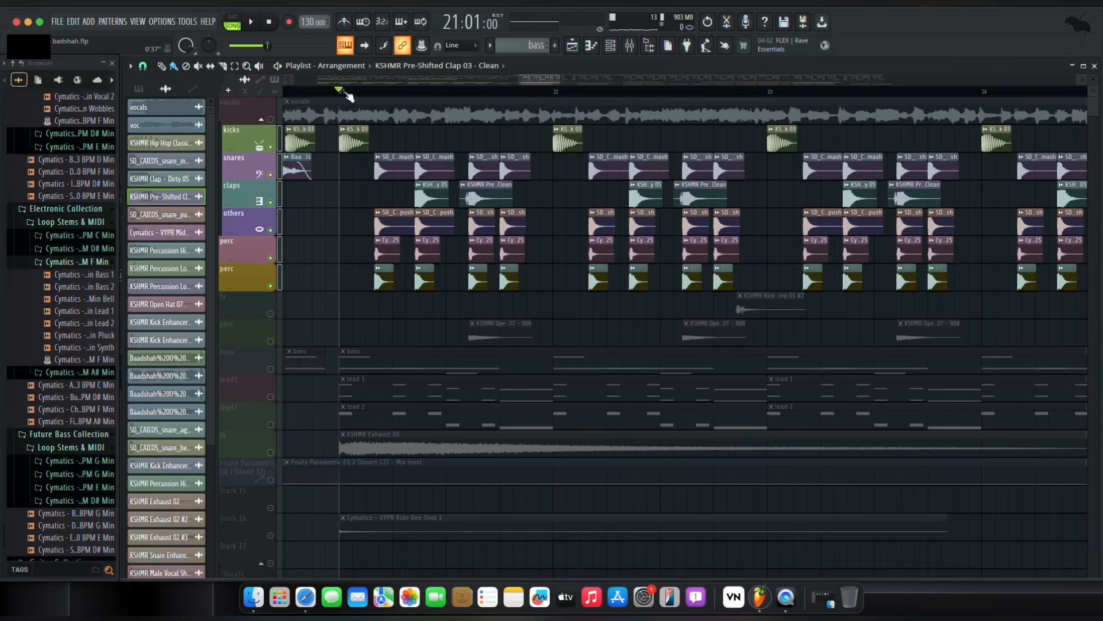
pyautogui.click(253, 24)
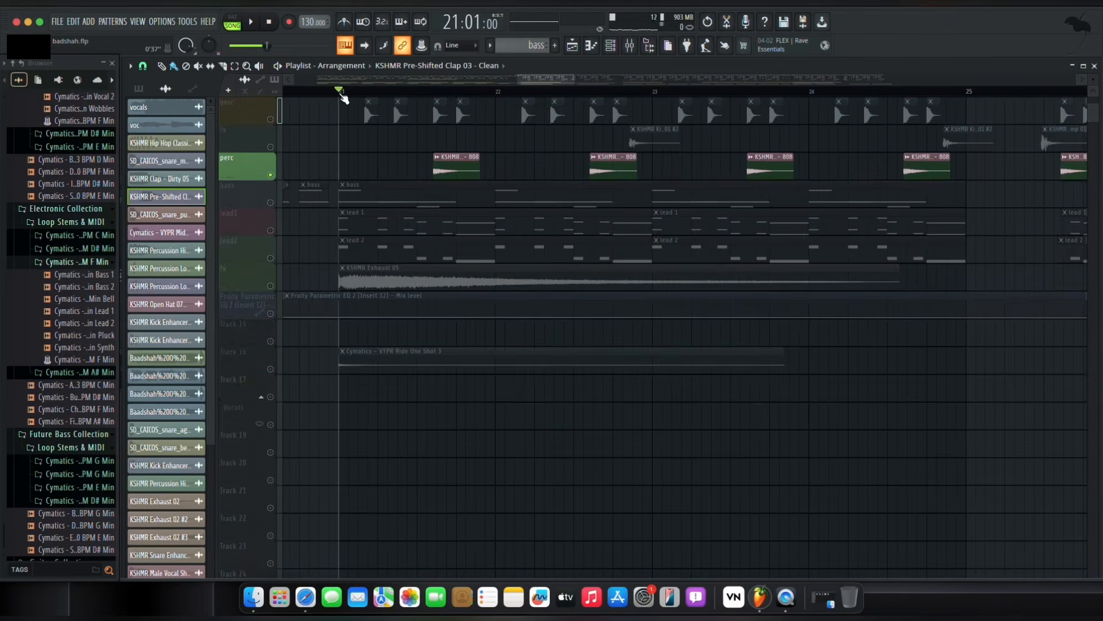
# Audition the soloed perc track with the KSHMR Open Hat 07 clips from just before its first hit in bar 21.
pyautogui.click(427, 90)
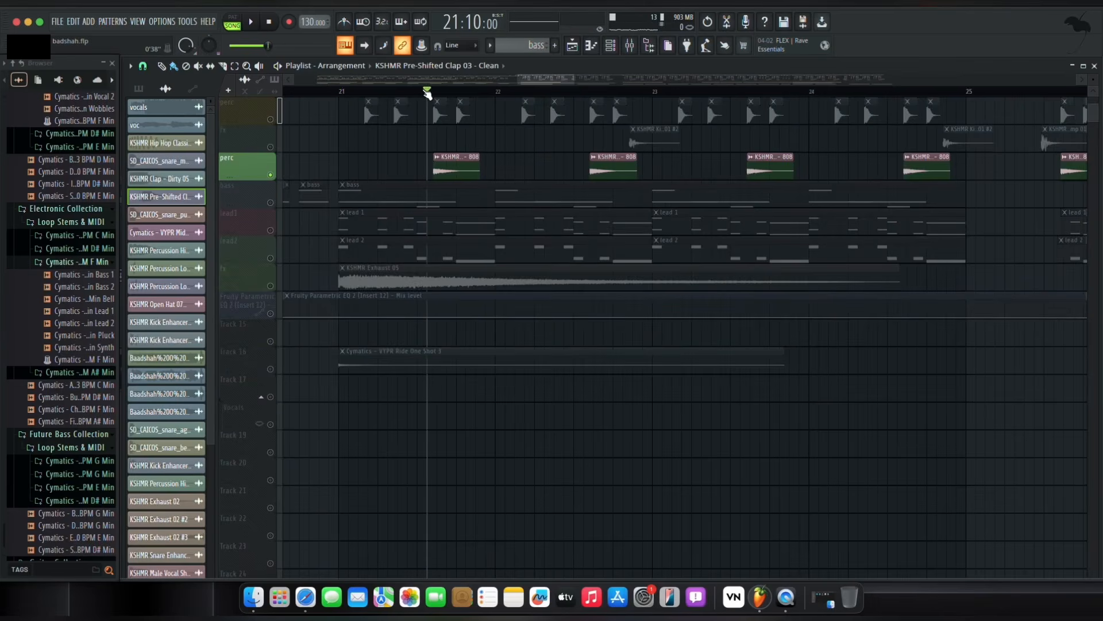
pyautogui.scroll(3, 429, 92)
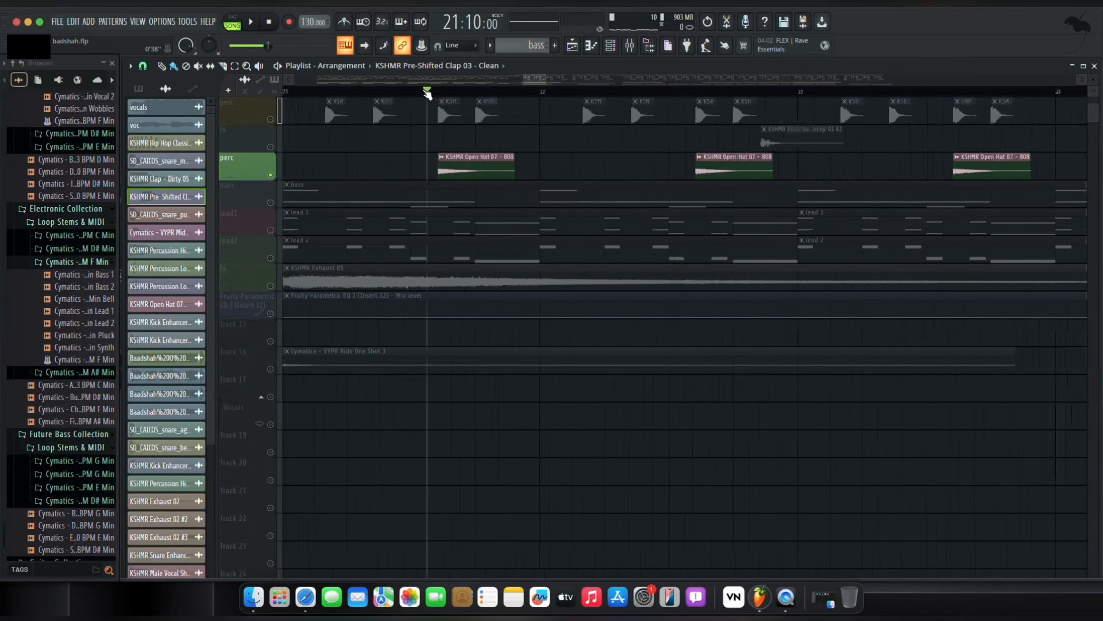
pyautogui.click(252, 23)
pyautogui.click(251, 23)
# Unmute all drum tracks from kicks down to the open hat perc, including fx, and play them together from bar 21.
pyautogui.scroll(2, 425, 158)
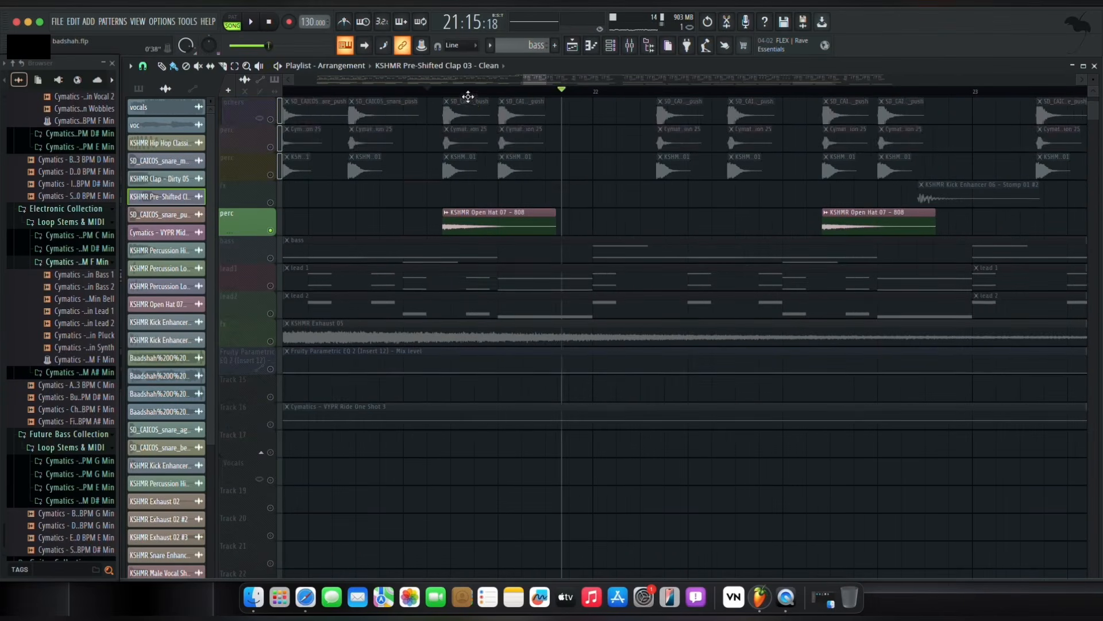
pyautogui.scroll(-4, 472, 94)
pyautogui.scroll(4, 468, 150)
pyautogui.click(386, 94)
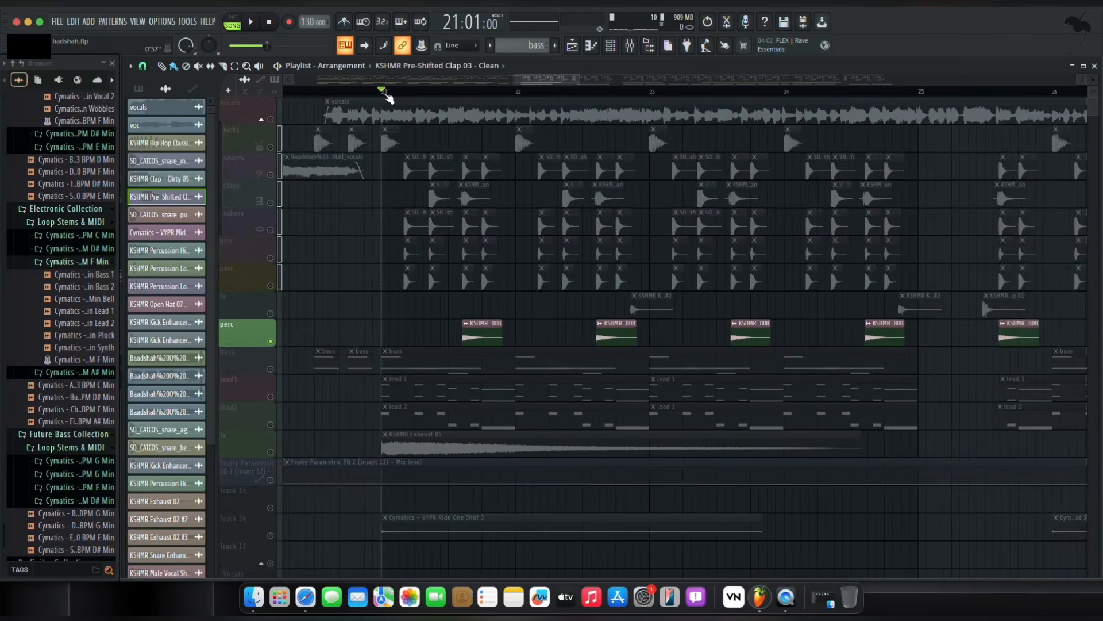
pyautogui.scroll(3, 389, 95)
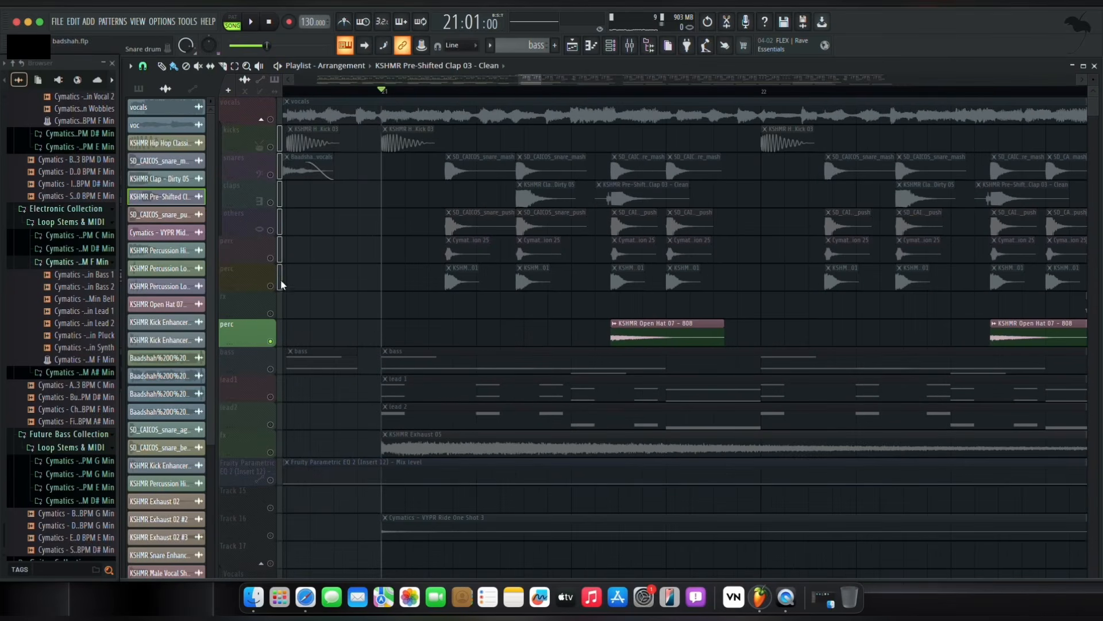
pyautogui.moveTo(279, 147); pyautogui.dragTo(279, 305)
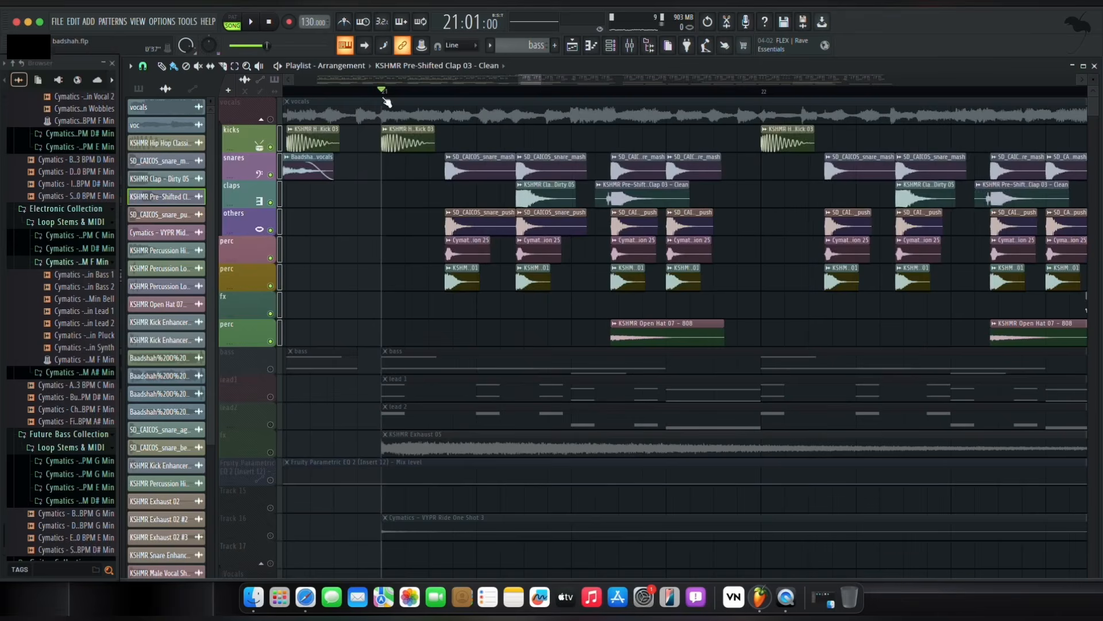
pyautogui.scroll(-1, 384, 97)
pyautogui.click(252, 23)
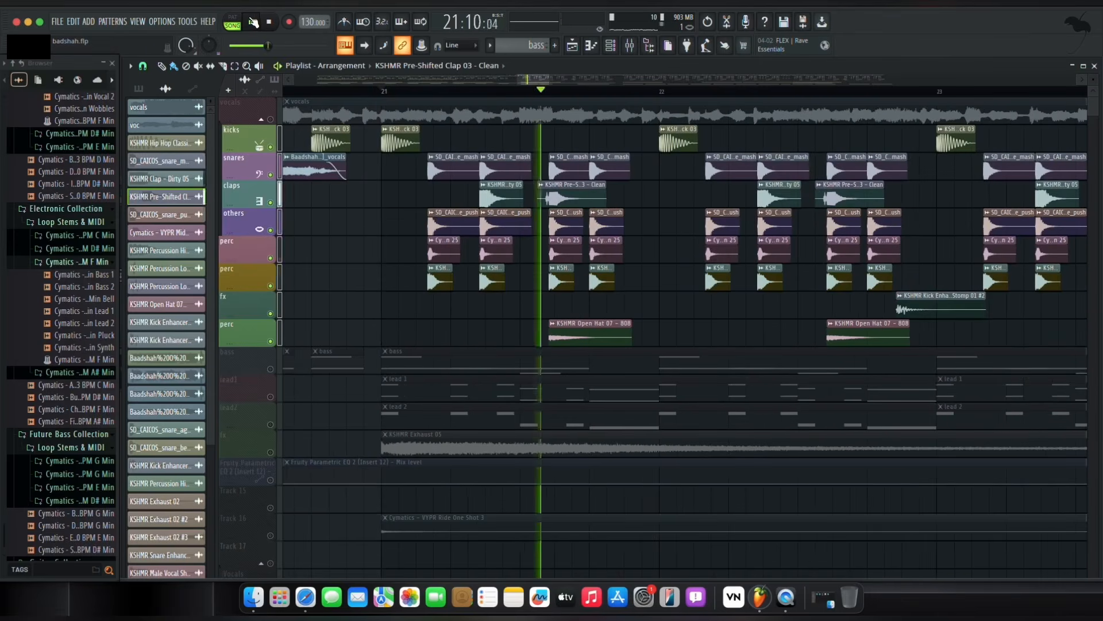
pyautogui.click(253, 23)
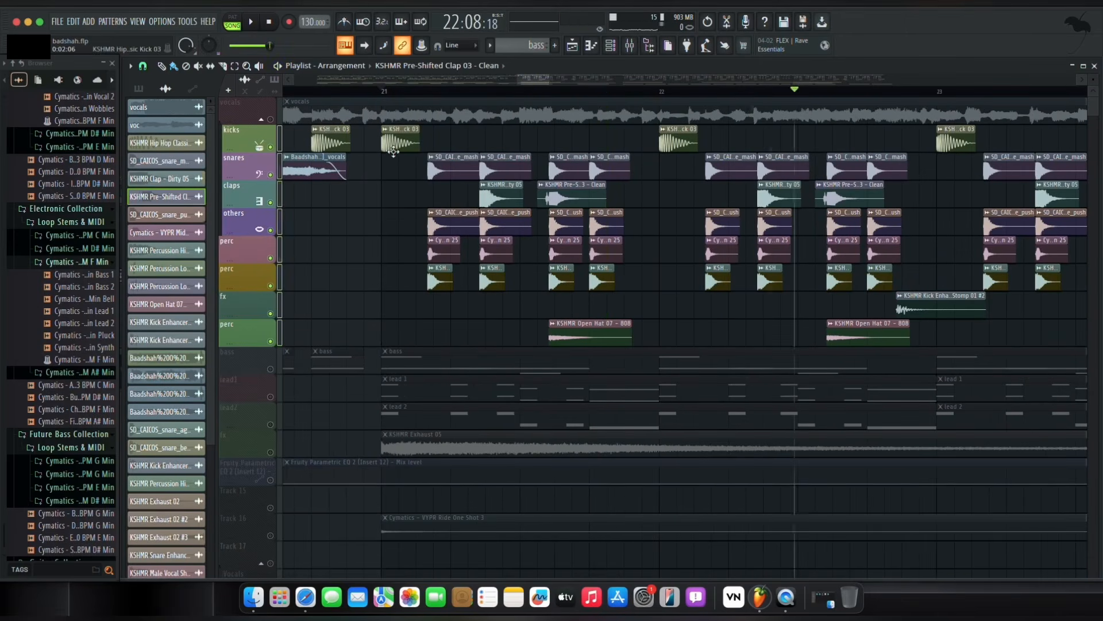
# Unmute the fx track holding the KSHMR Exhaust 05 clip and play it with the drums from bar 21.
pyautogui.scroll(-2, 394, 151)
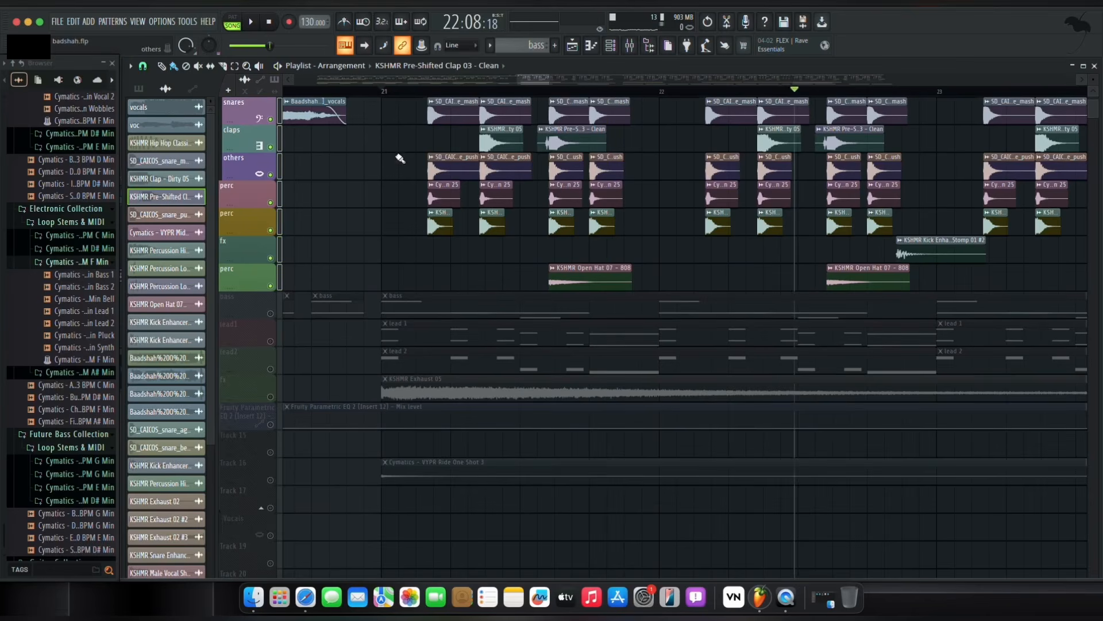
pyautogui.scroll(2, 493, 269)
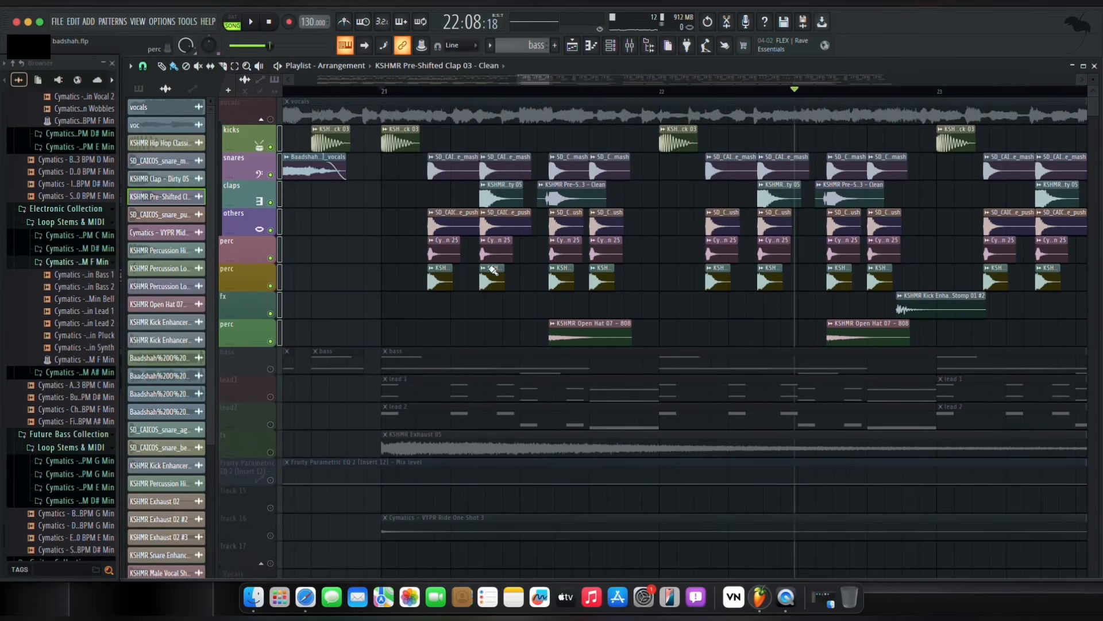
pyautogui.click(271, 453)
pyautogui.click(251, 22)
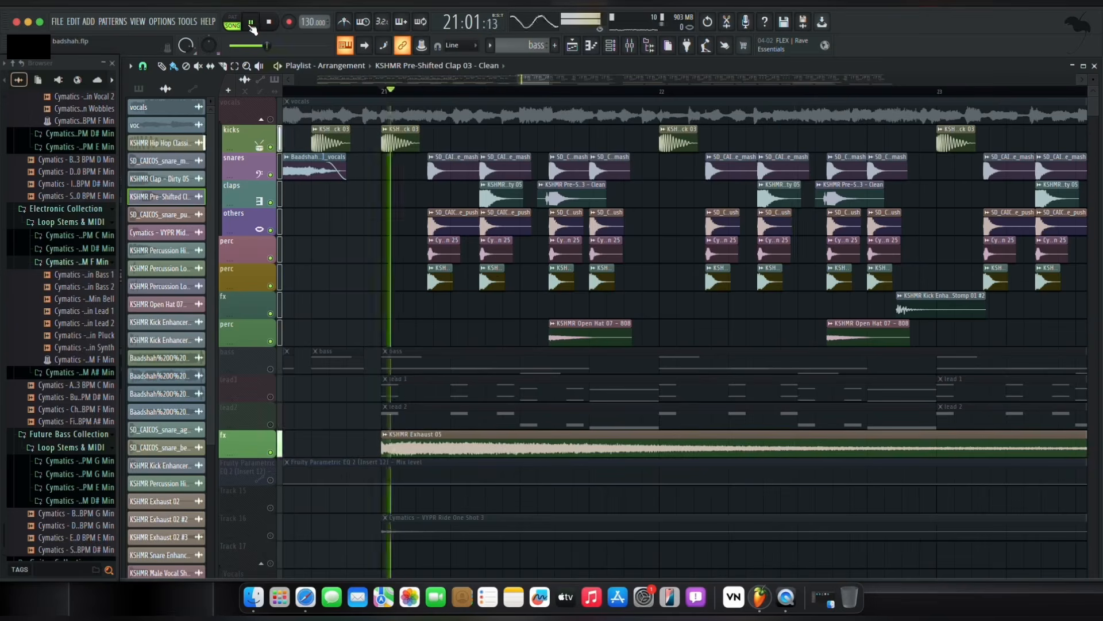
pyautogui.click(251, 23)
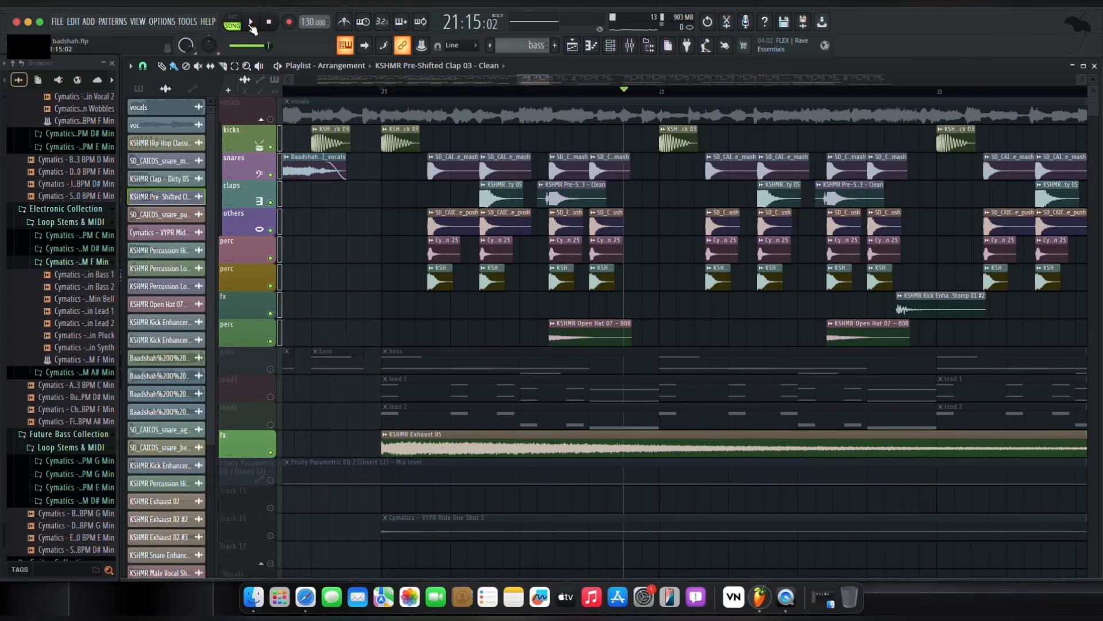
# Solo the bass track and play it from bar 21.
pyautogui.scroll(-6, 357, 235)
pyautogui.scroll(4, 357, 235)
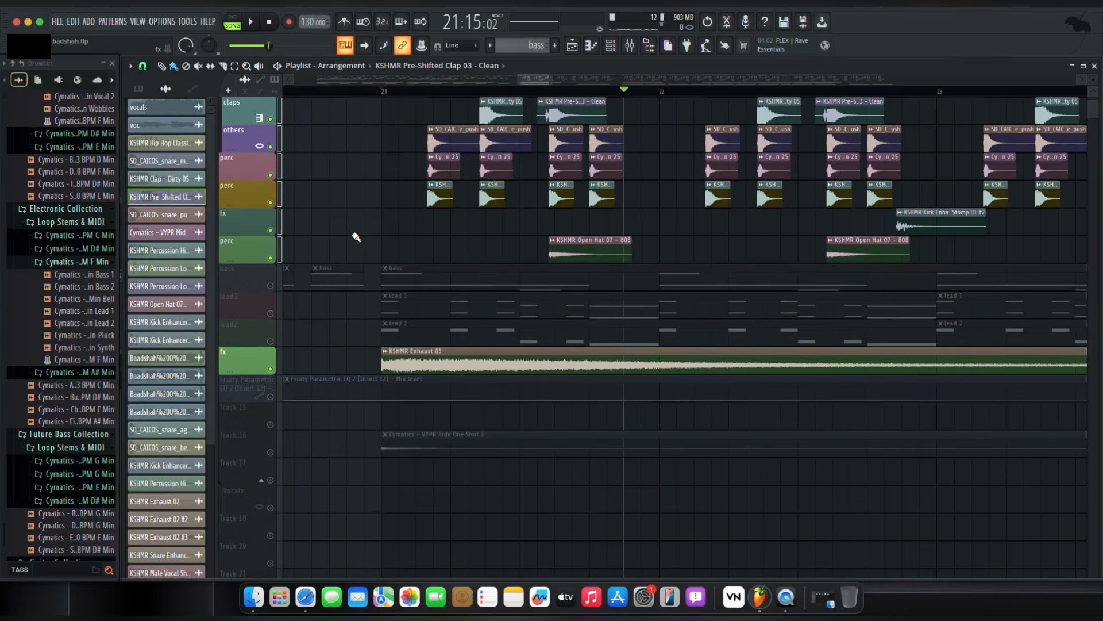
pyautogui.scroll(-2, 378, 258)
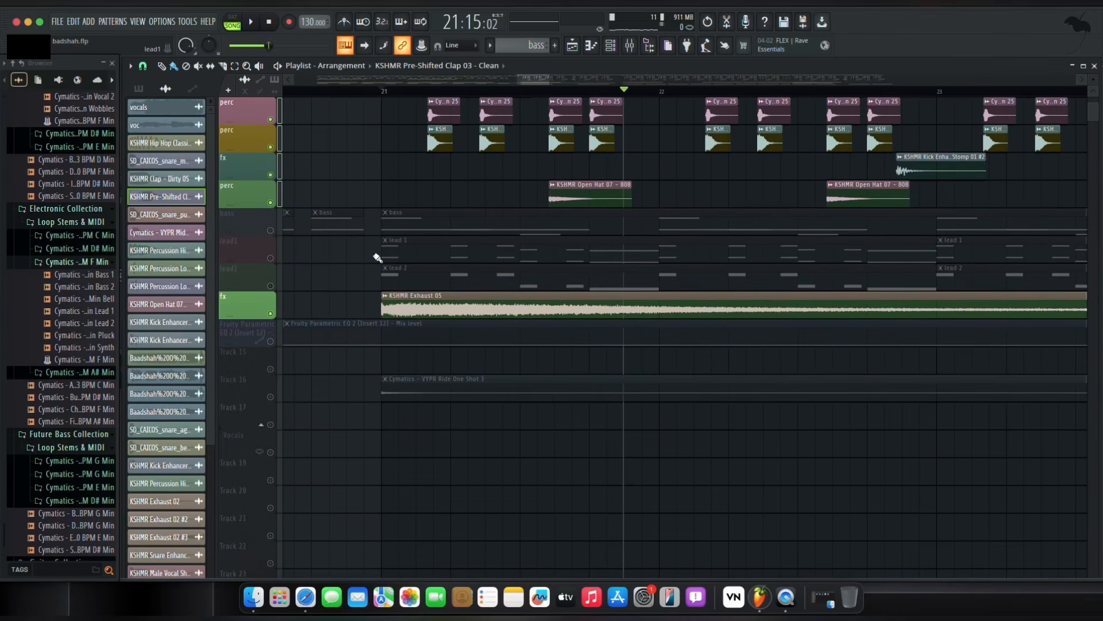
pyautogui.rightClick(274, 230)
pyautogui.click(383, 92)
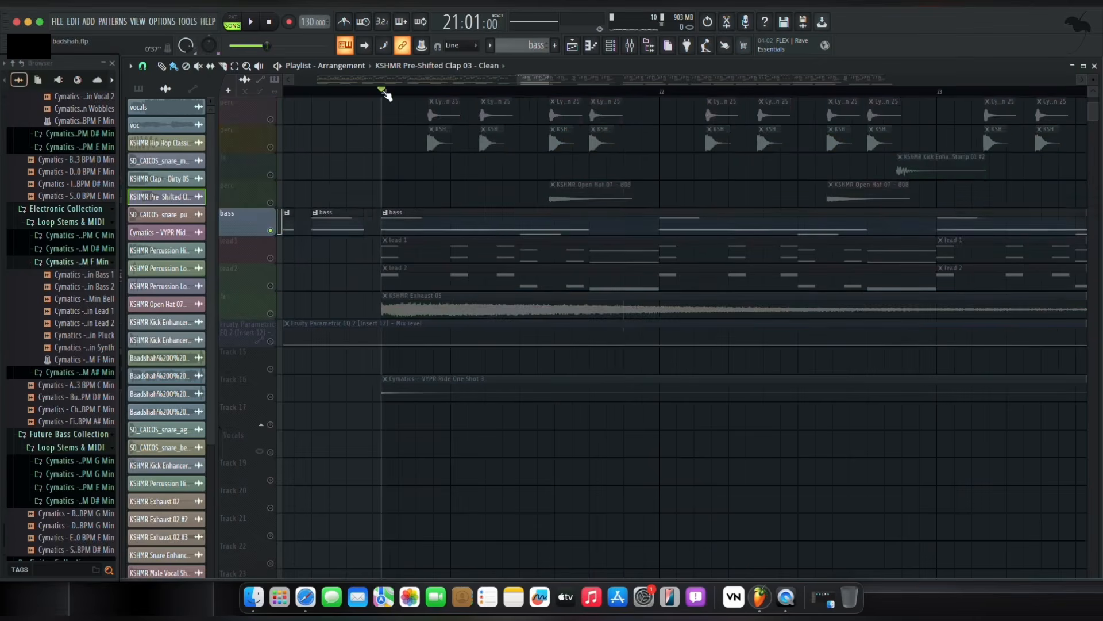
pyautogui.scroll(-5, 384, 92)
pyautogui.scroll(5, 413, 185)
pyautogui.press('space')
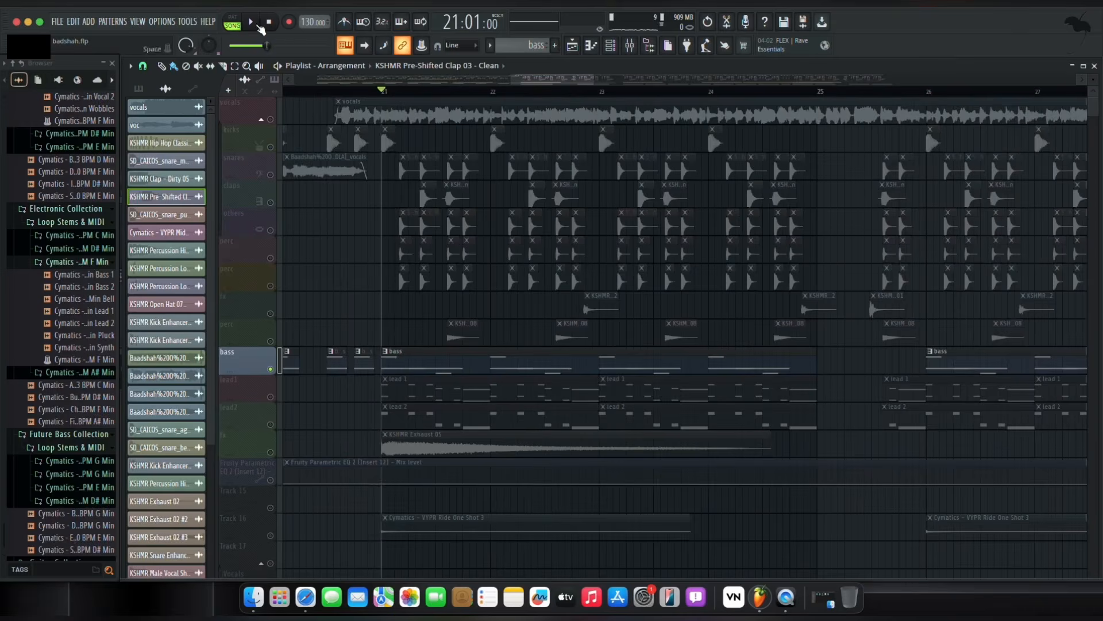
# Open the bass pattern in the piano roll, stop playback, and examine its notes in pattern mode.
pyautogui.doubleClick(423, 350)
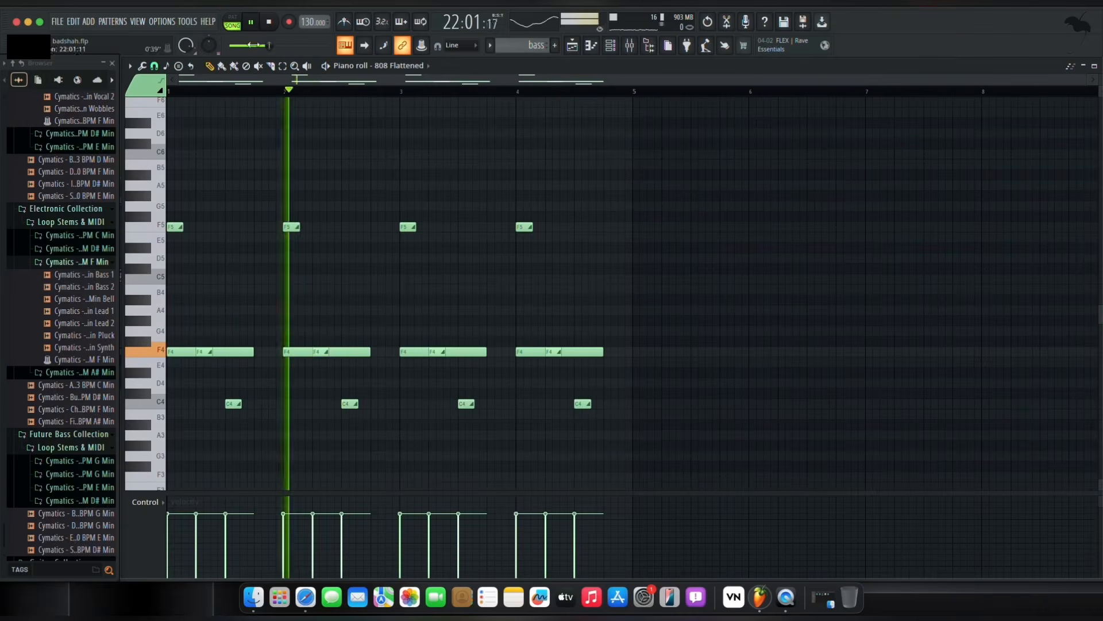
pyautogui.press('space')
pyautogui.click(233, 17)
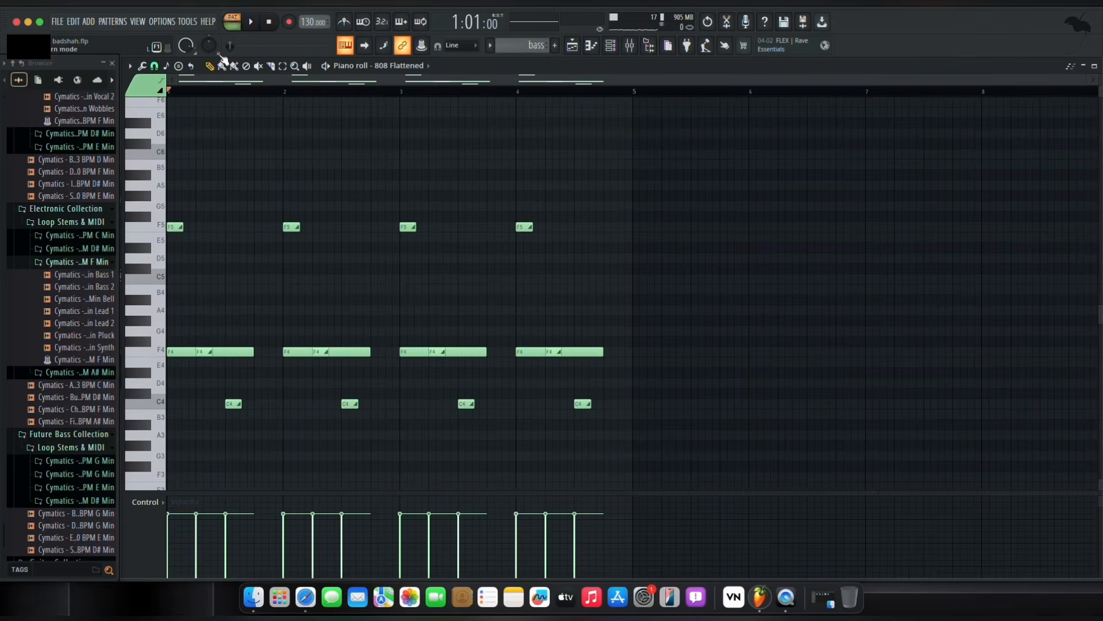
pyautogui.scroll(3, 172, 96)
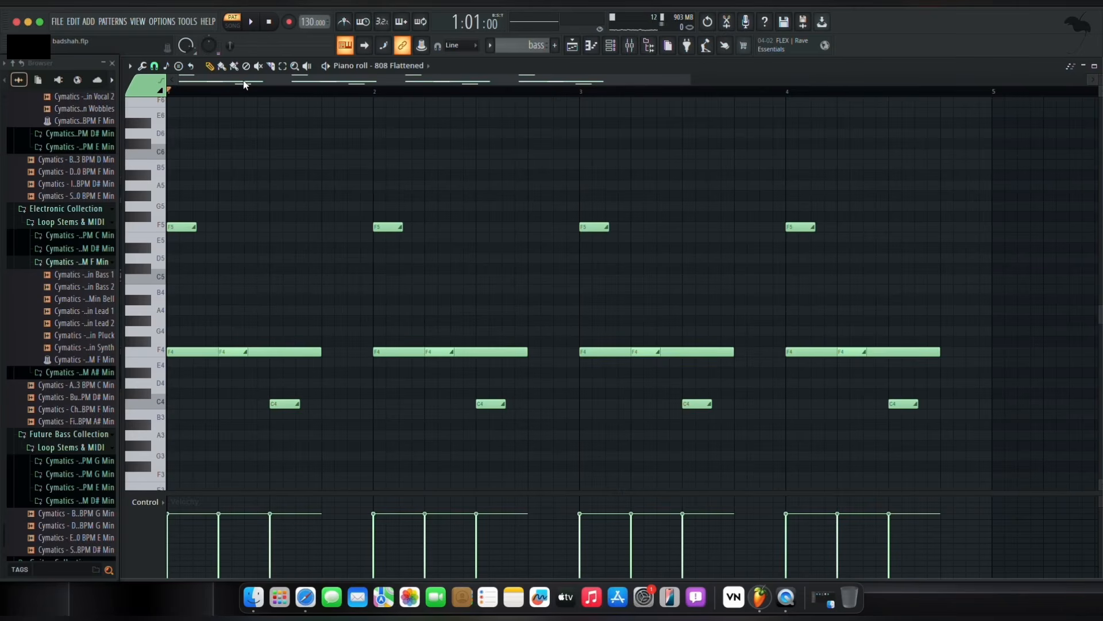
pyautogui.scroll(-2, 243, 81)
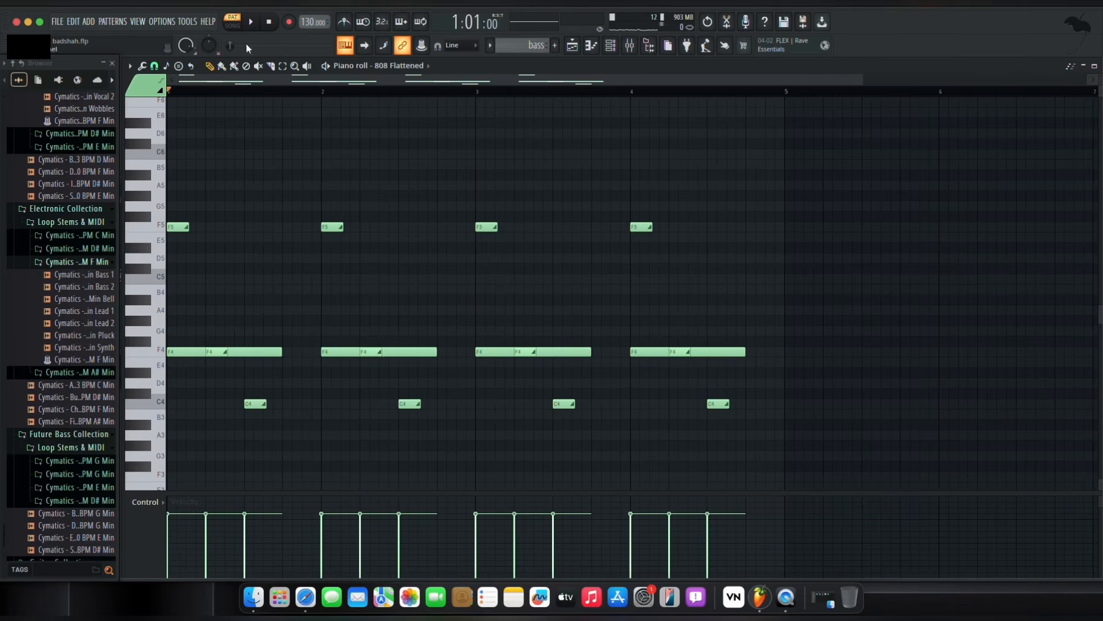
pyautogui.scroll(-1, 246, 96)
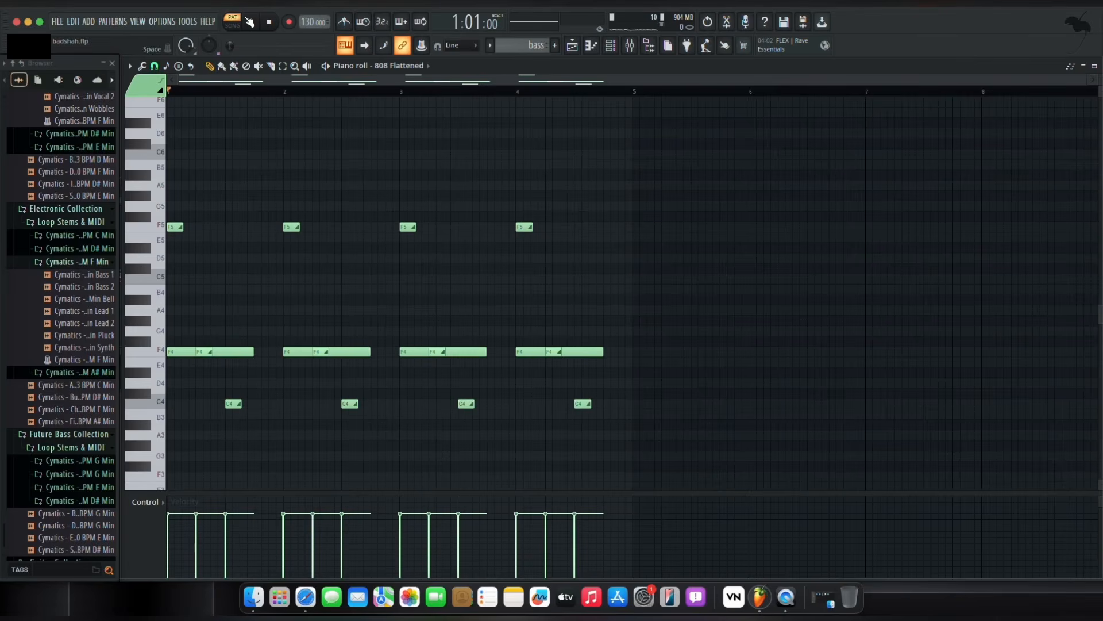
pyautogui.scroll(1, 184, 92)
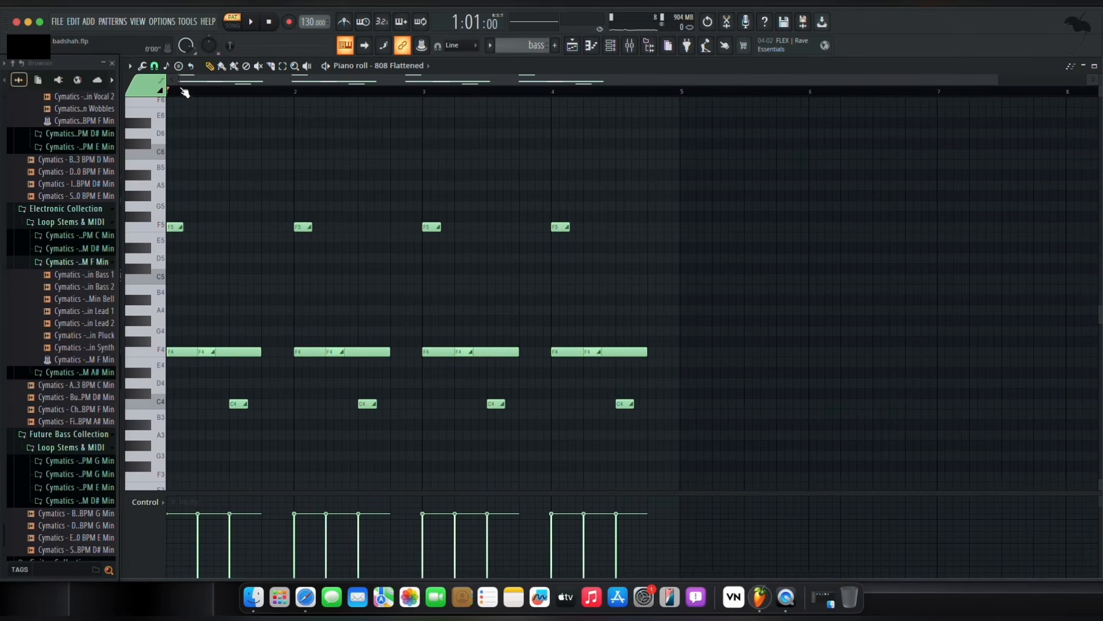
# Play the bass pattern on its own in pattern mode and return the playhead to the pattern's start.
pyautogui.click(257, 23)
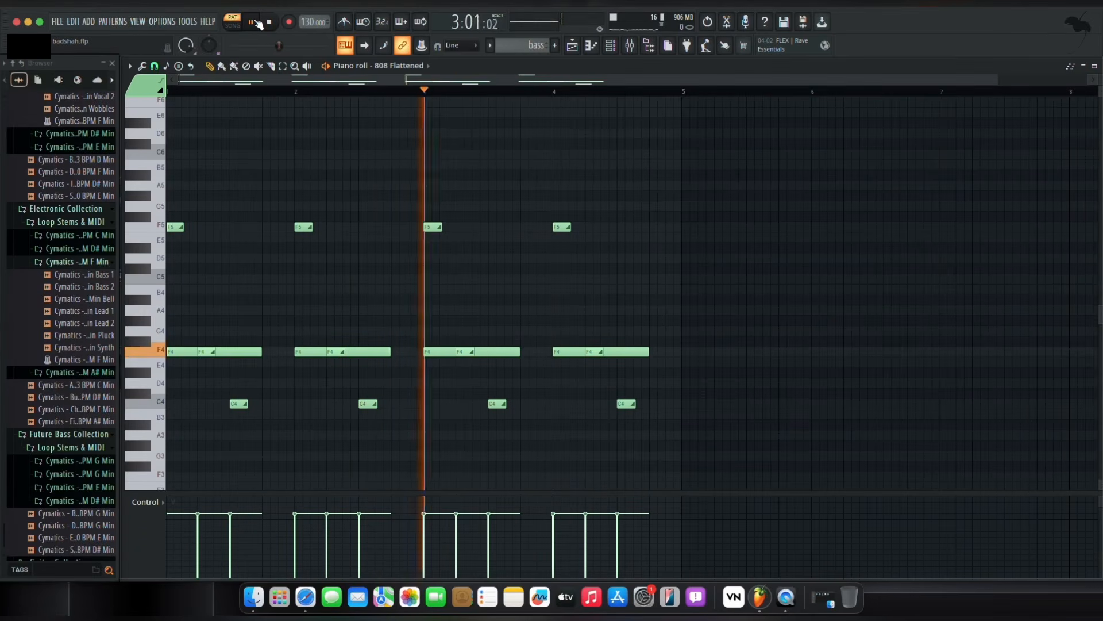
pyautogui.click(258, 23)
pyautogui.moveTo(172, 94); pyautogui.dragTo(160, 97)
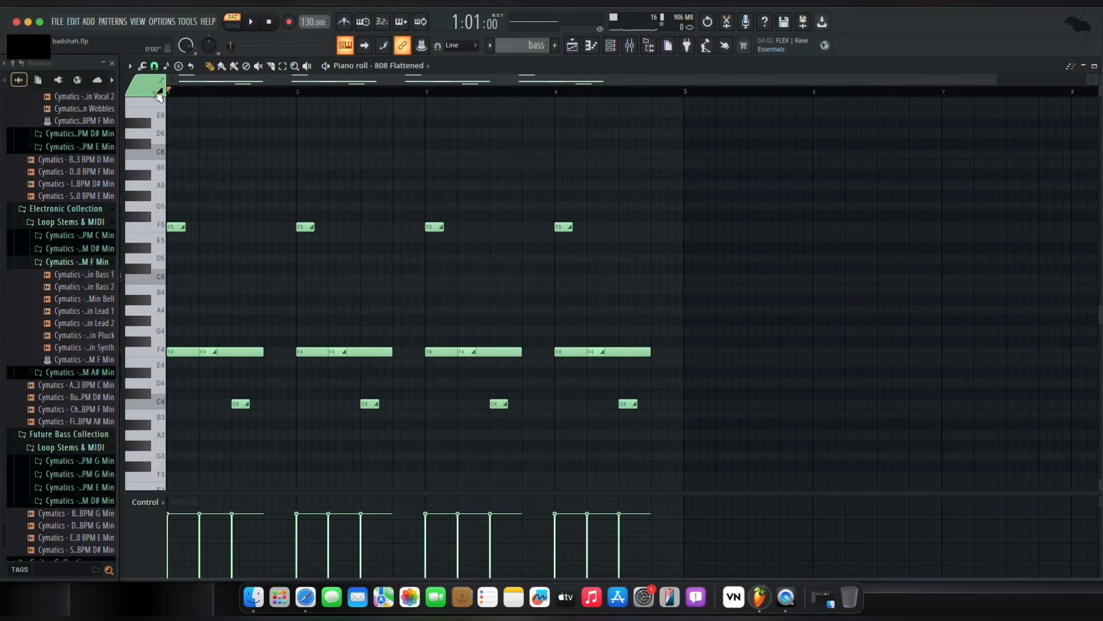
# Open the bass's 808 Flattened channel to review its FLEX preset and settings, and close the instrument.
pyautogui.scroll(-2, 184, 93)
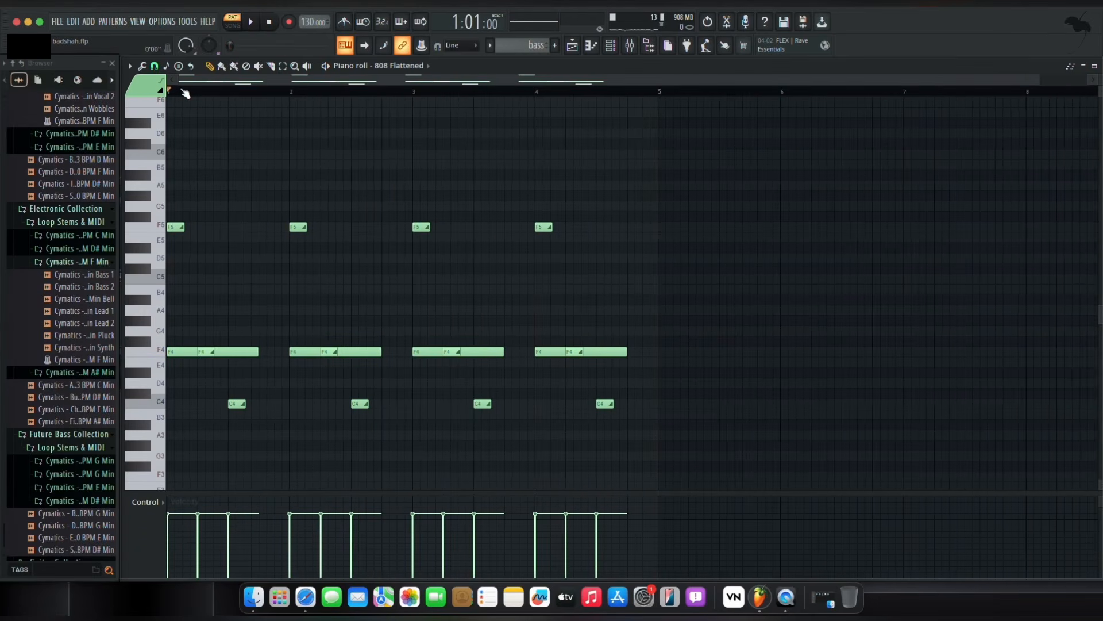
pyautogui.click(611, 47)
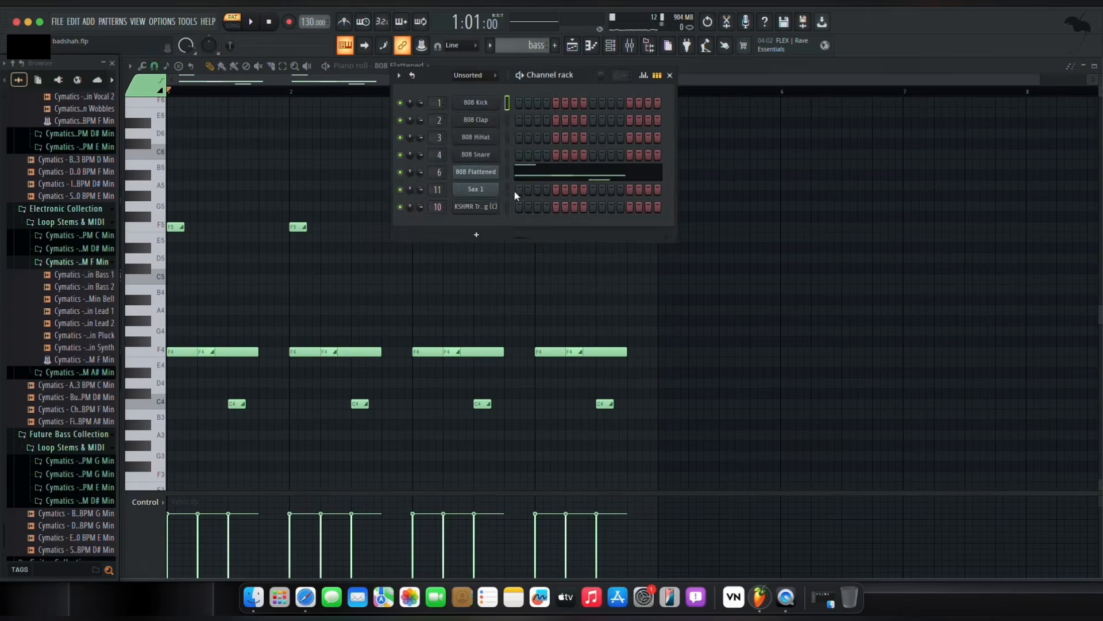
pyautogui.click(484, 173)
pyautogui.moveTo(453, 110); pyautogui.dragTo(436, 96)
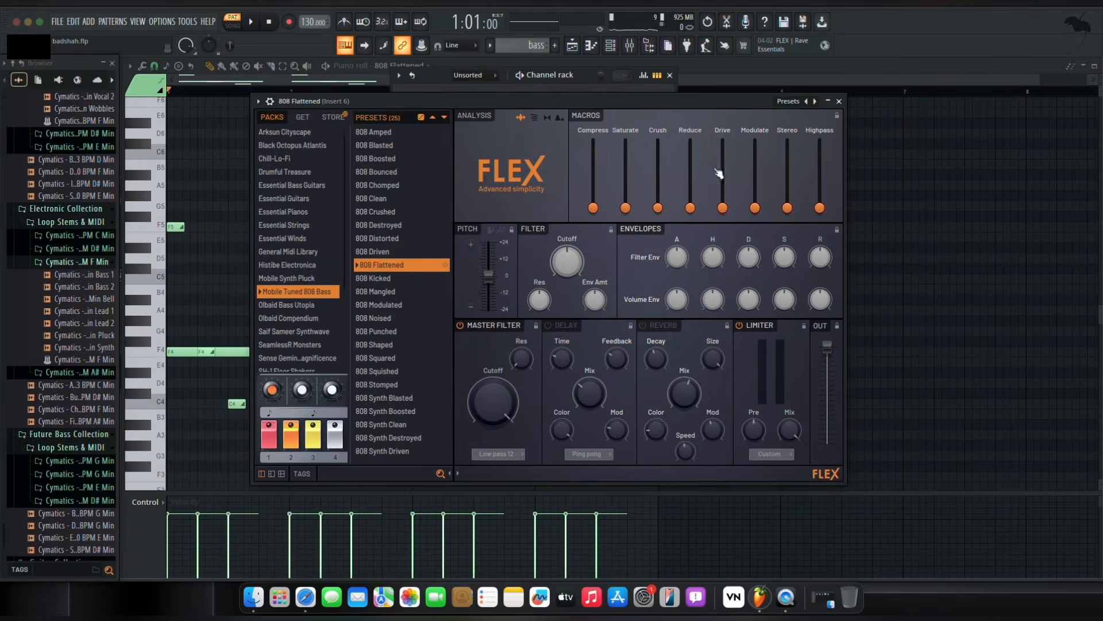
pyautogui.click(840, 101)
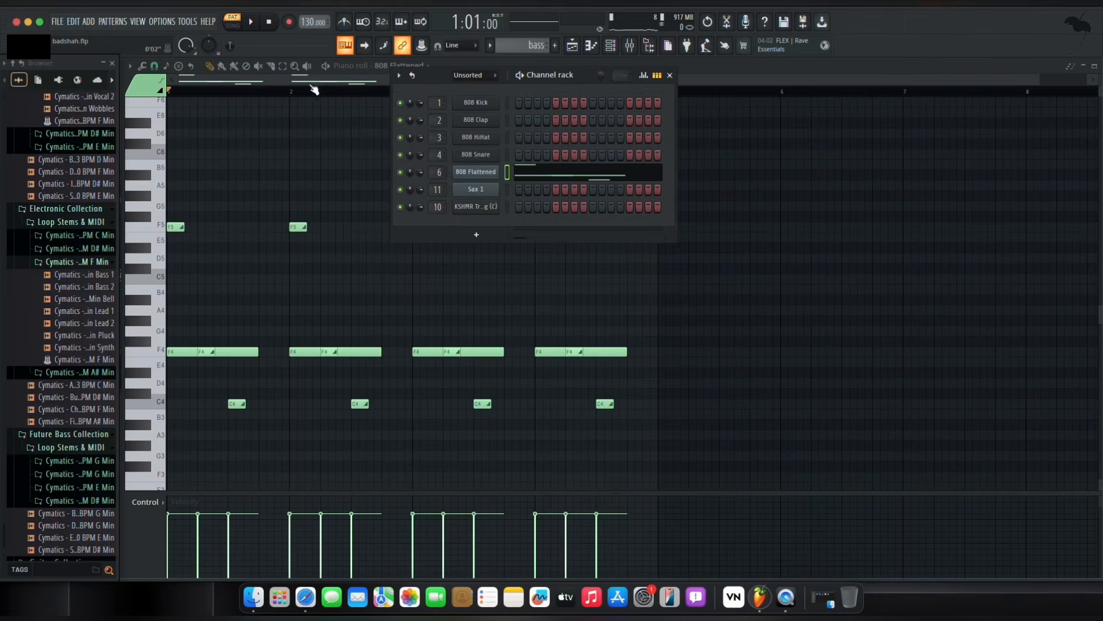
# Unmute the tracks from kicks down to the perc above the bass and play them with the bass from bar 21.
pyautogui.click(573, 46)
pyautogui.click(379, 91)
pyautogui.moveTo(278, 148); pyautogui.dragTo(280, 343)
pyautogui.click(254, 24)
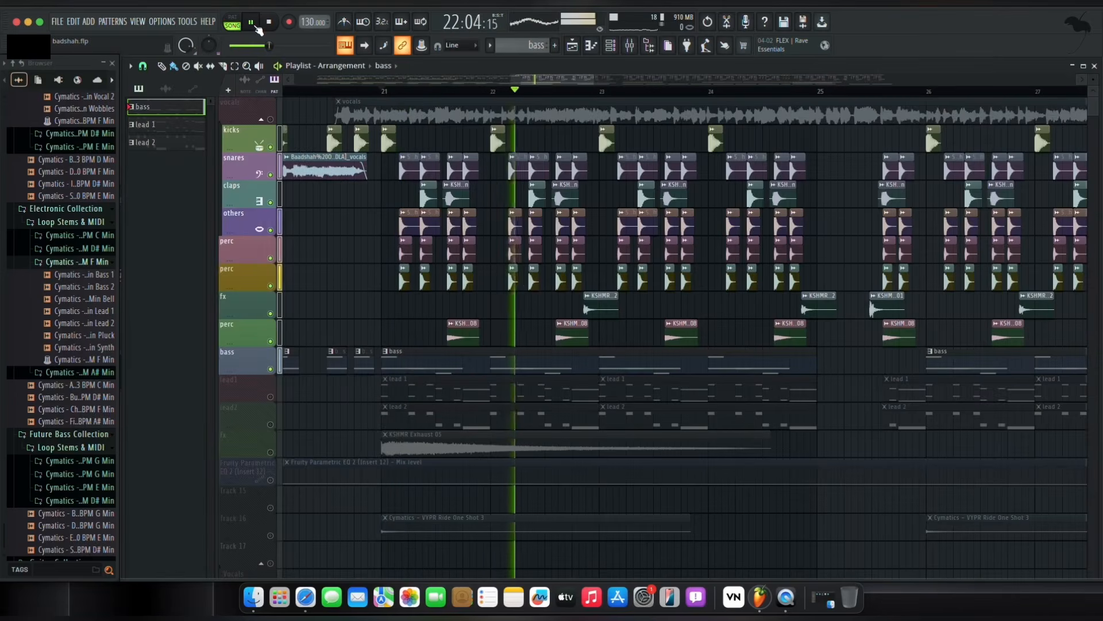
pyautogui.click(256, 27)
# Solo the lead1 track, return the playhead to bar 21 and open the lead 1 pattern in the piano roll.
pyautogui.scroll(-1, 369, 205)
pyautogui.scroll(-2, 369, 205)
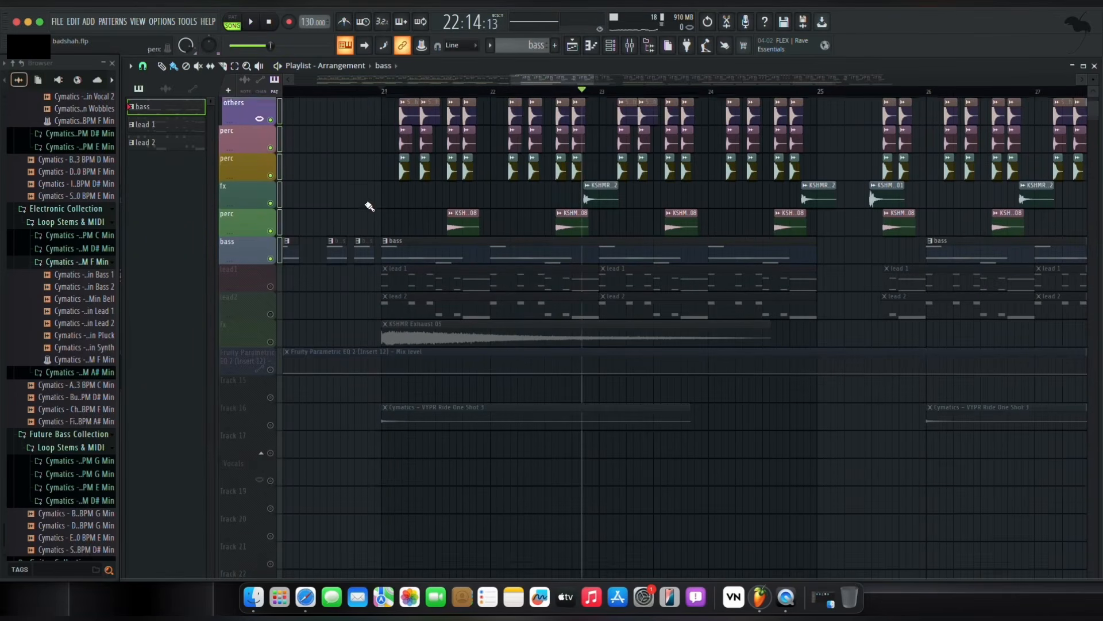
pyautogui.rightClick(271, 286)
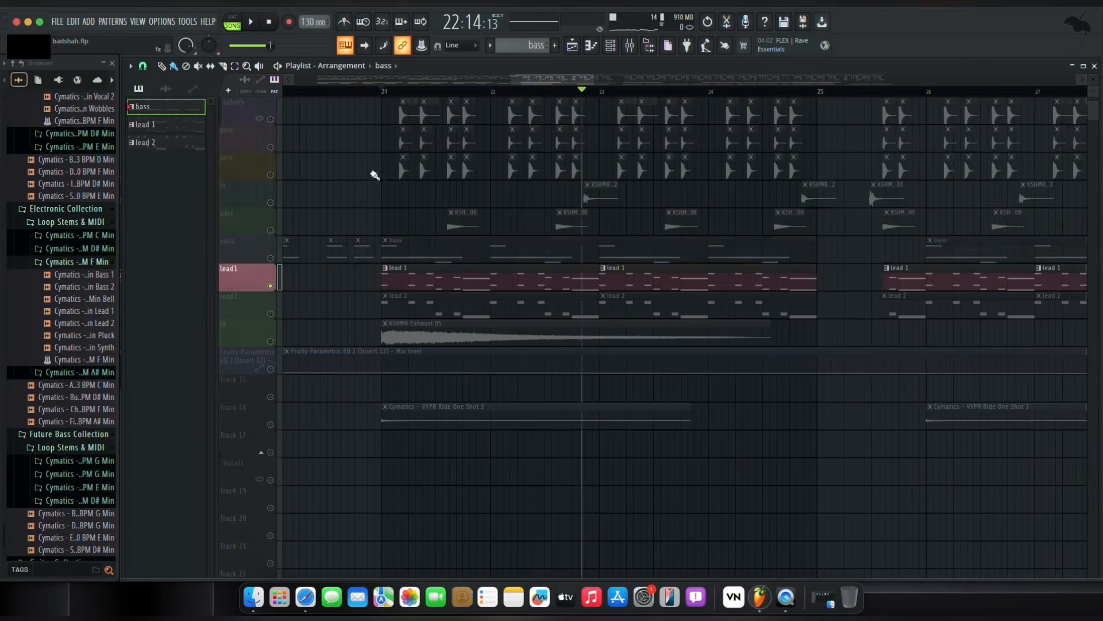
pyautogui.click(383, 93)
pyautogui.scroll(3, 383, 94)
pyautogui.doubleClick(400, 270)
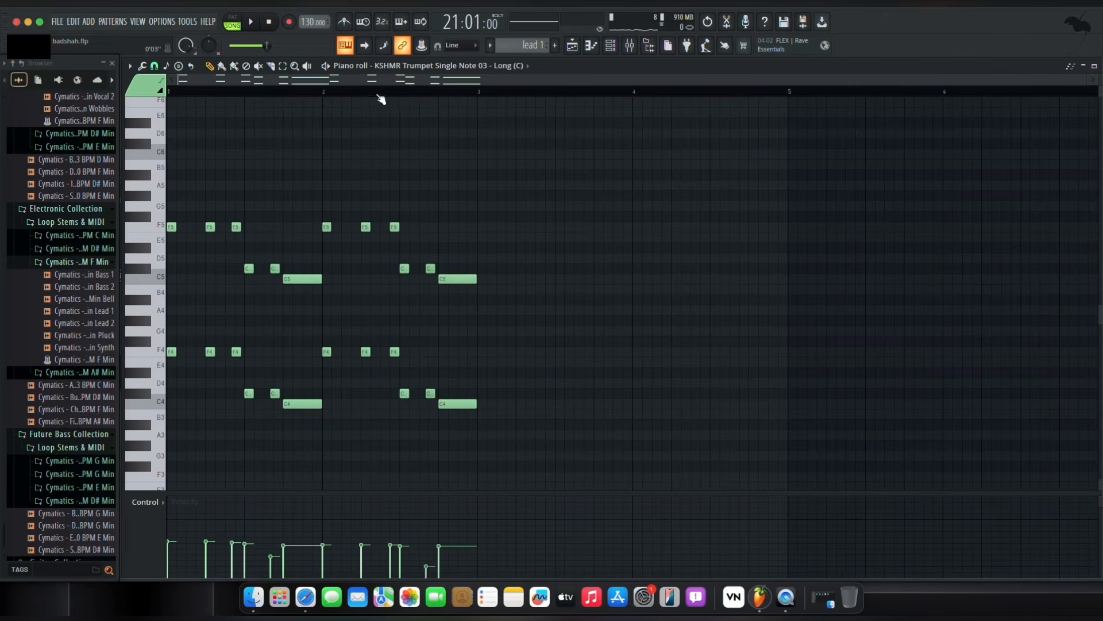
# Audition the lead 1 pattern on its own in pattern mode and stop playback.
pyautogui.click(237, 21)
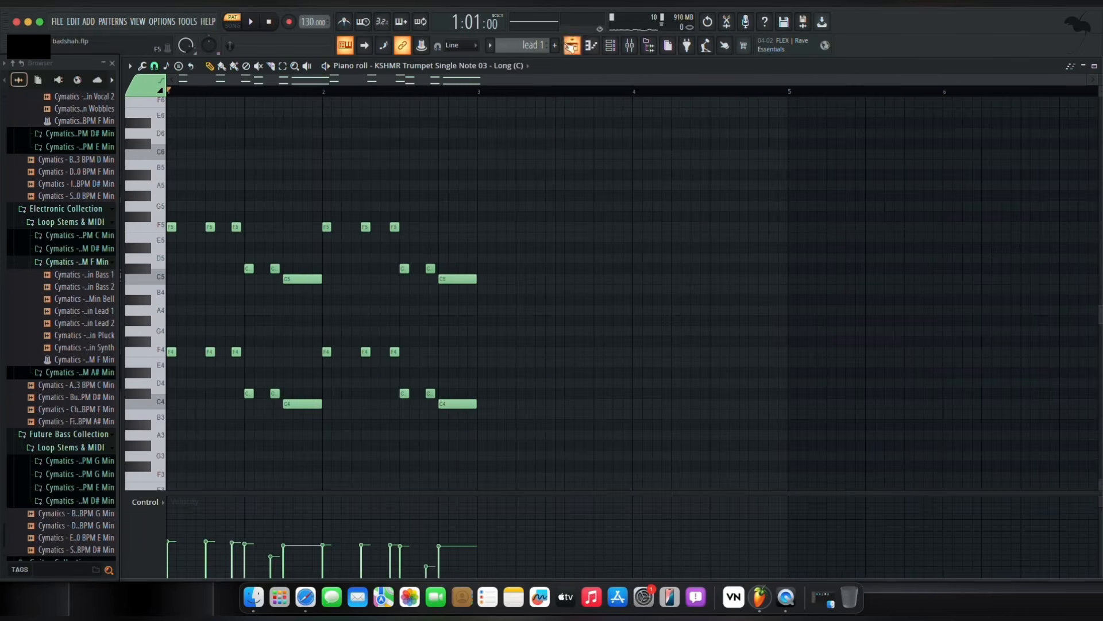
pyautogui.click(573, 45)
pyautogui.doubleClick(419, 276)
pyautogui.click(251, 23)
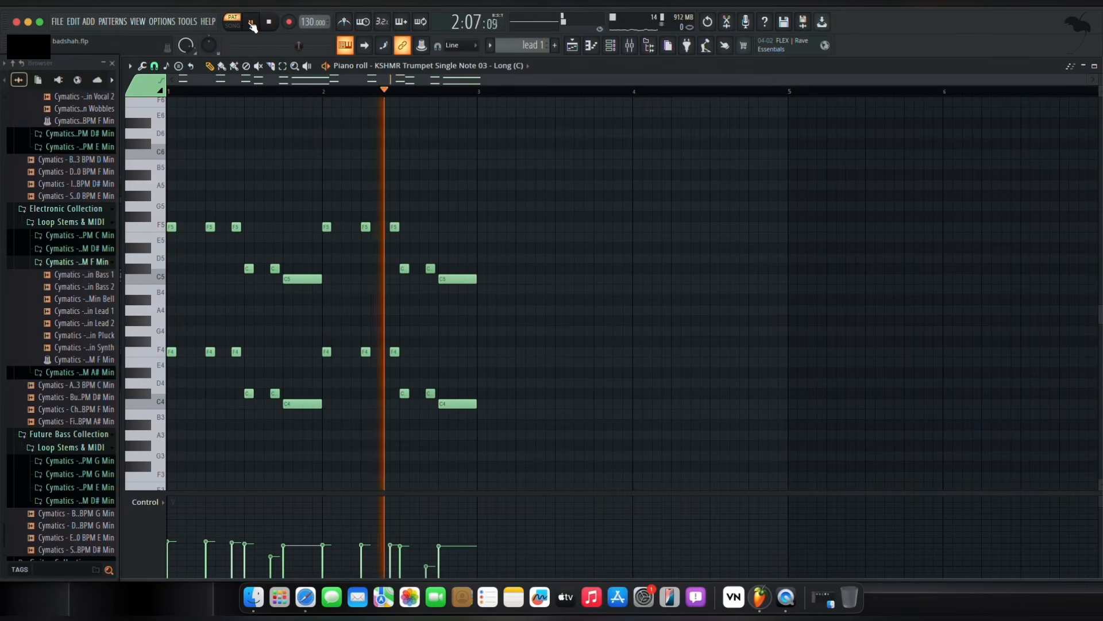
pyautogui.click(251, 23)
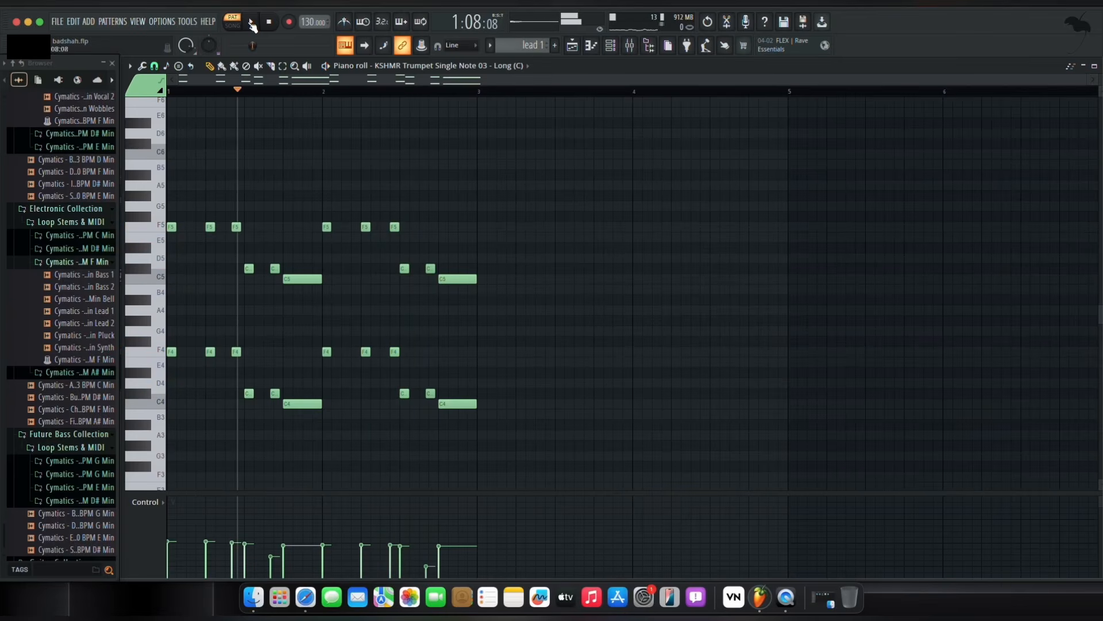
# Open the KSHMR Trumpet Single Note 03 channel to review its sample settings, and close it.
pyautogui.click(612, 49)
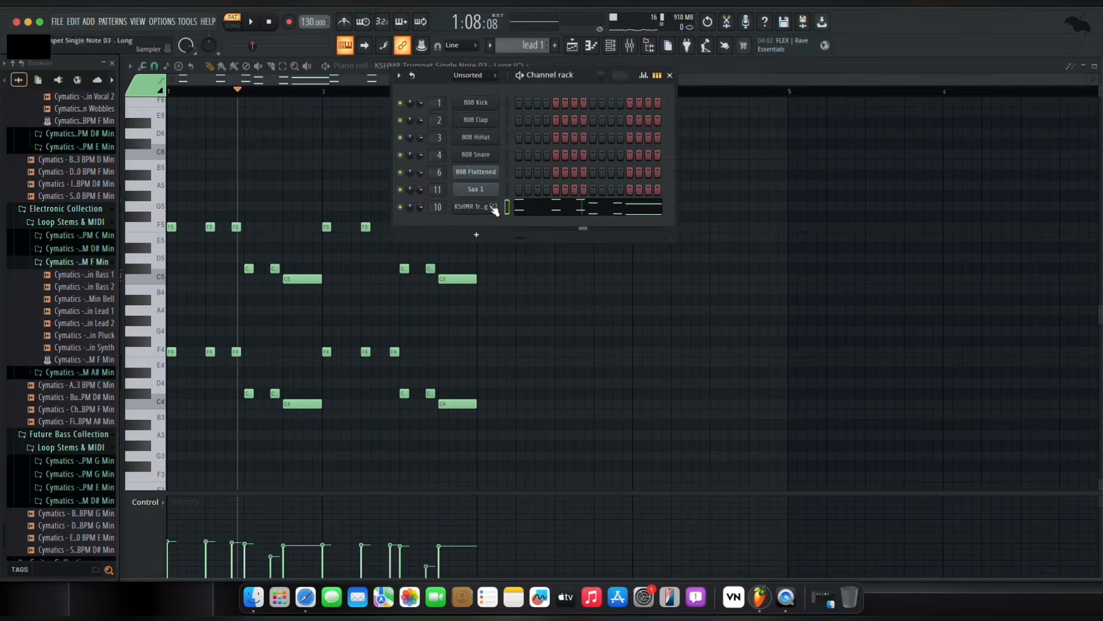
pyautogui.click(470, 202)
pyautogui.moveTo(399, 102); pyautogui.dragTo(419, 103)
pyautogui.click(261, 123)
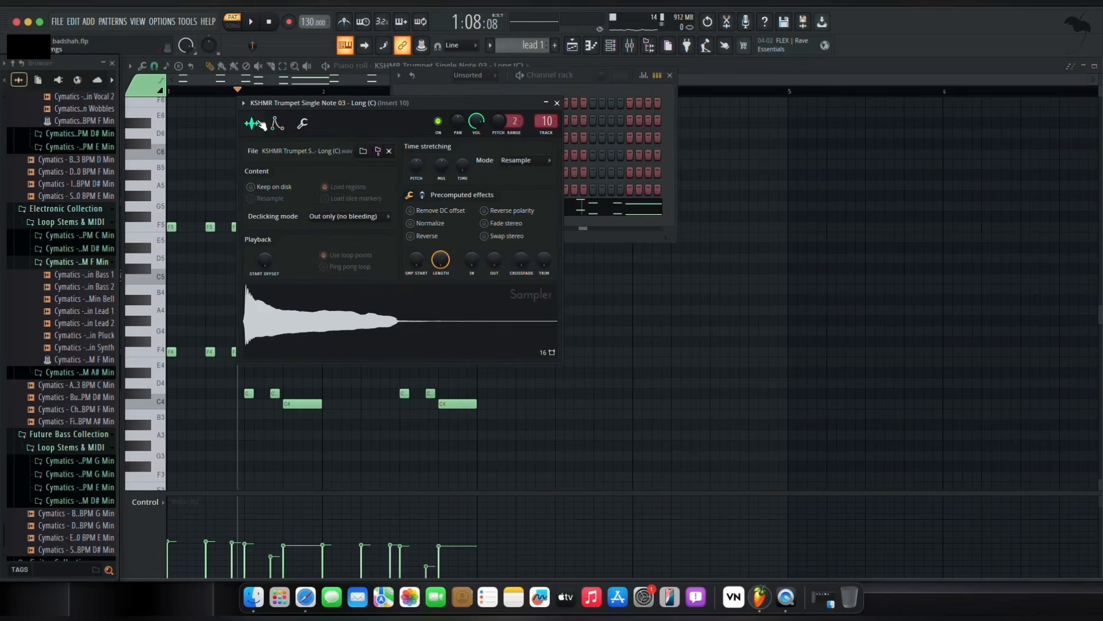
pyautogui.click(556, 102)
# Solo the lead2 track in the playlist, open the lead 2 pattern in the piano roll and play it.
pyautogui.click(572, 45)
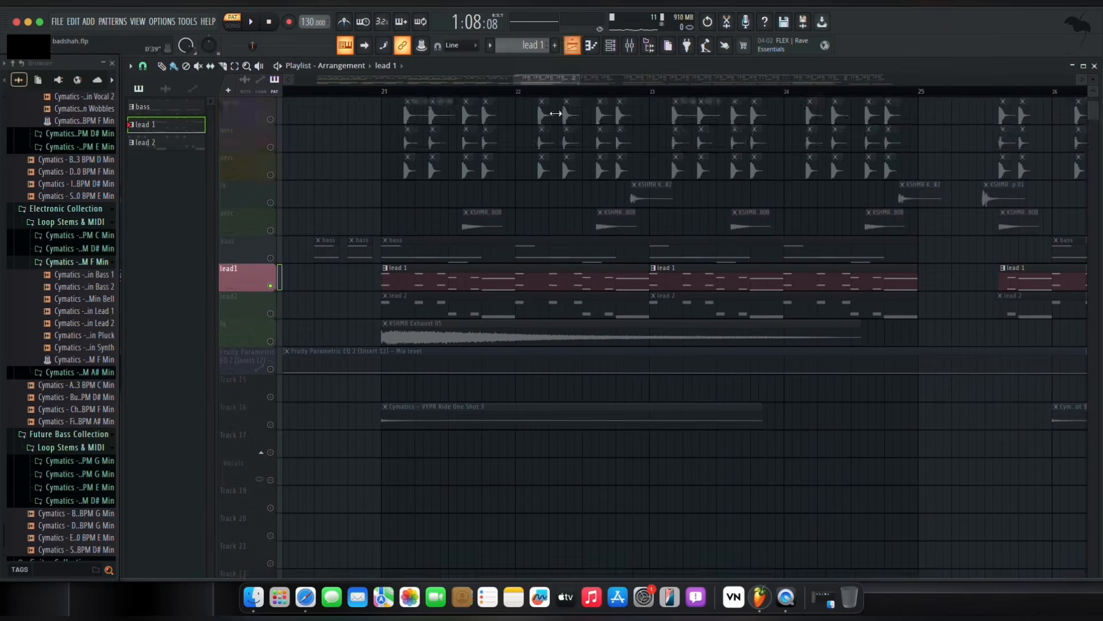
pyautogui.rightClick(271, 258)
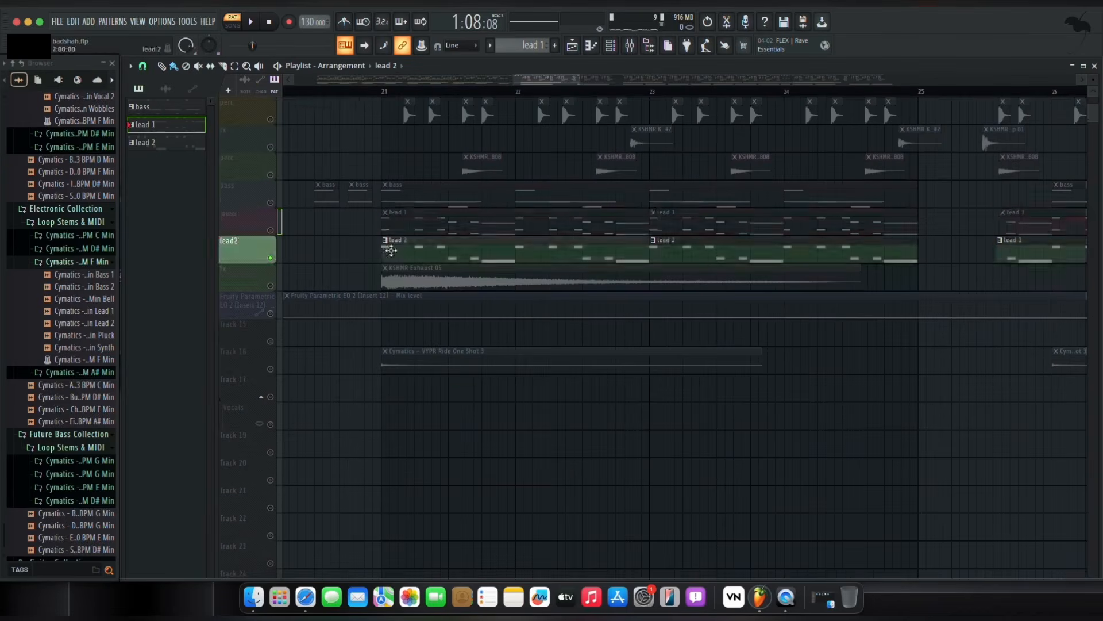
pyautogui.doubleClick(388, 245)
pyautogui.click(248, 22)
# Open lead 2's Sax 1 channel, stop playback and look through the General Midi Library presets in FLEX.
pyautogui.click(610, 45)
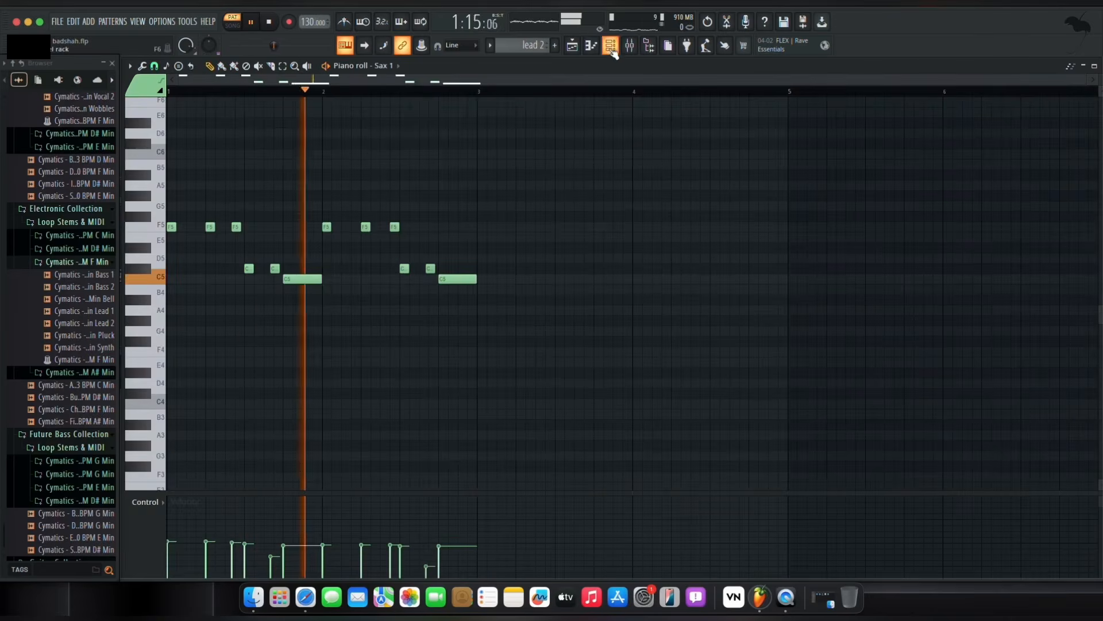
pyautogui.click(486, 189)
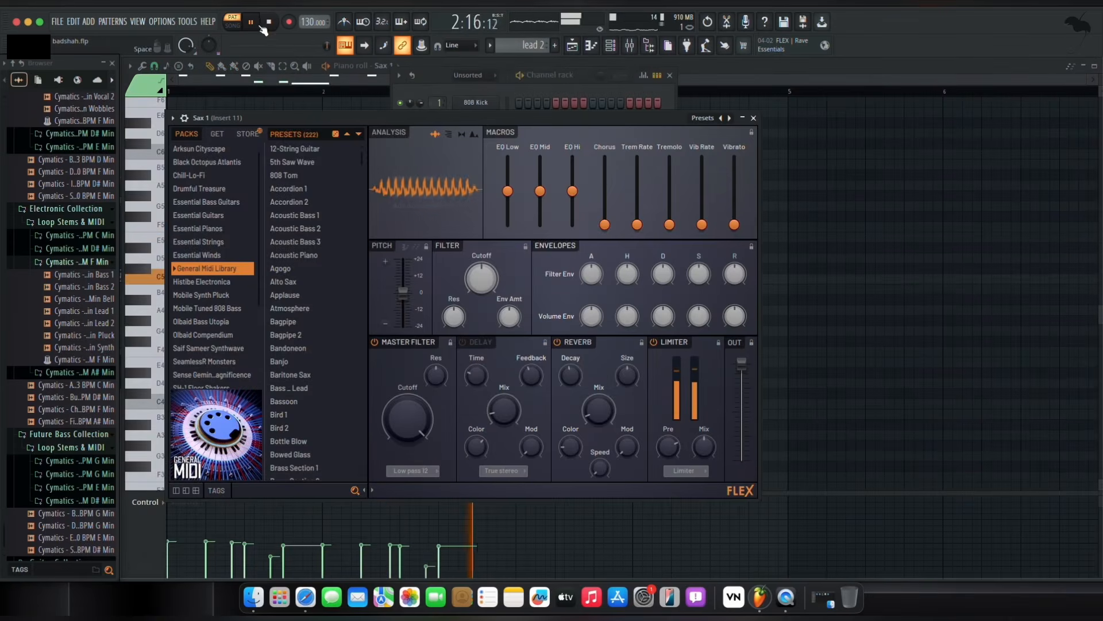
pyautogui.press('space')
pyautogui.scroll(-1, 326, 272)
pyautogui.scroll(-15, 325, 272)
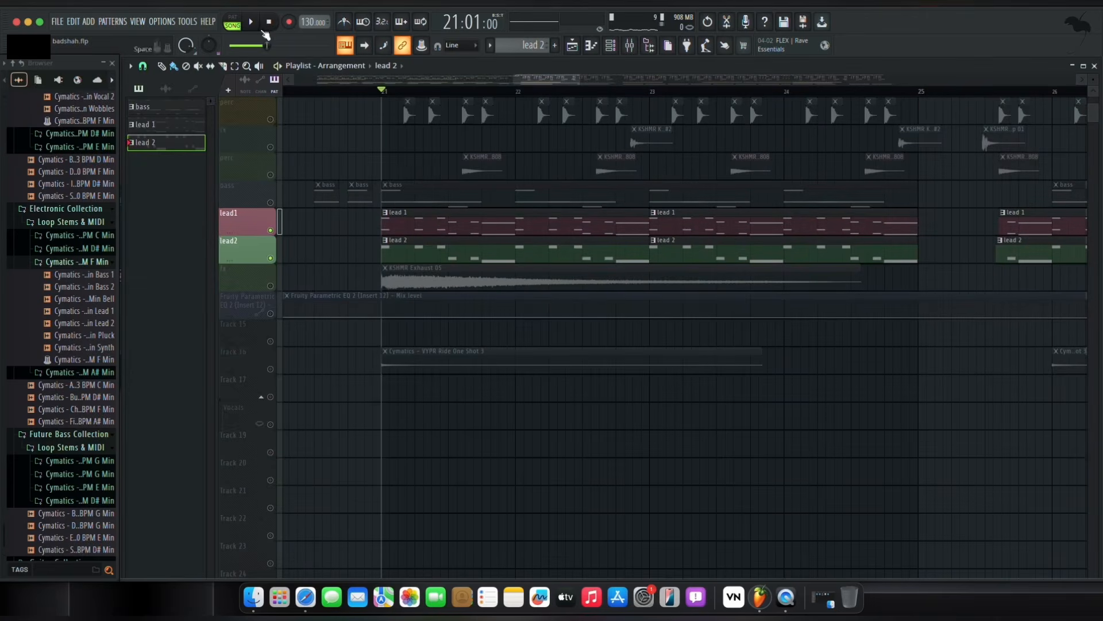
# Play the lead1 and lead2 tracks together from bar 21 in song mode and stop playback.
pyautogui.press('space')
pyautogui.scroll(2, 684, 181)
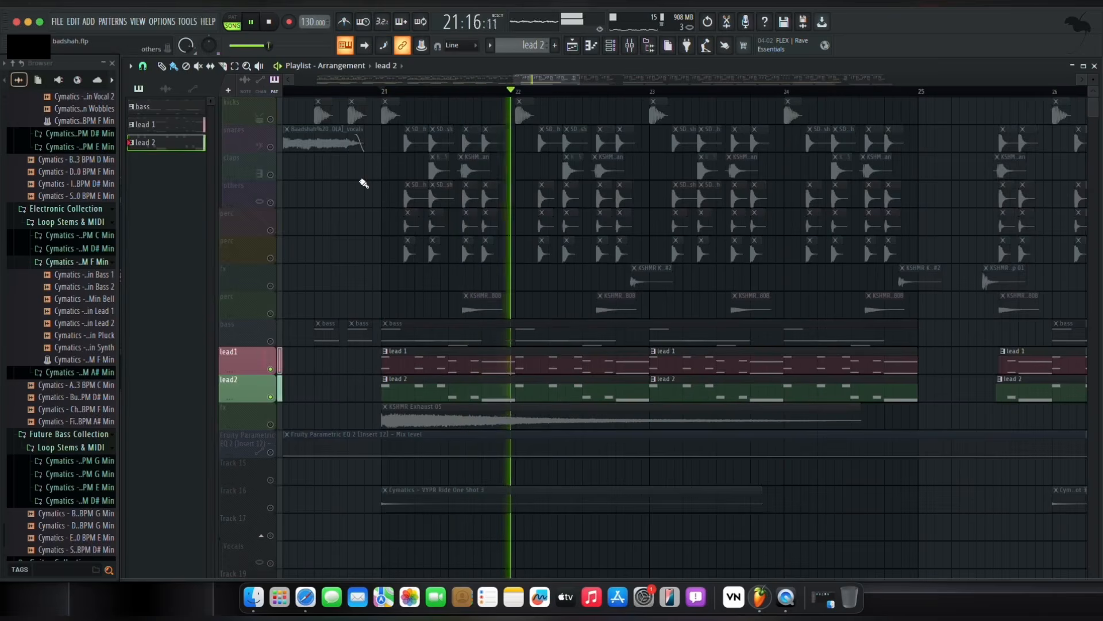
pyautogui.click(266, 23)
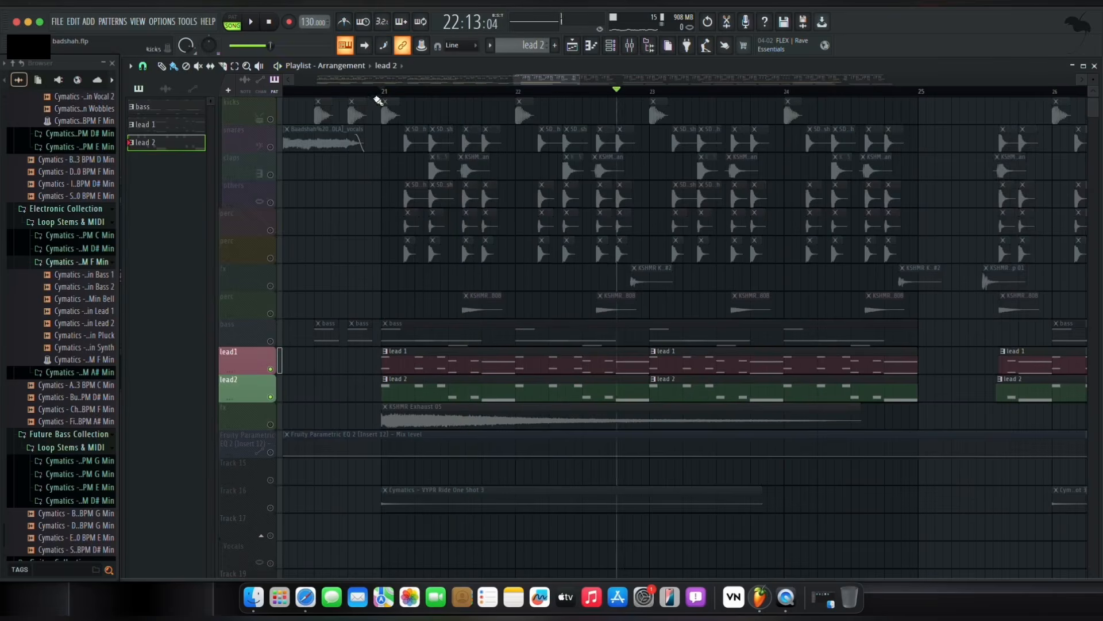
# Play both leads from bar 21 while unmuting the kicks, snares, claps, others, perc and upper fx tracks one after another.
pyautogui.scroll(2, 384, 135)
pyautogui.scroll(1, 382, 141)
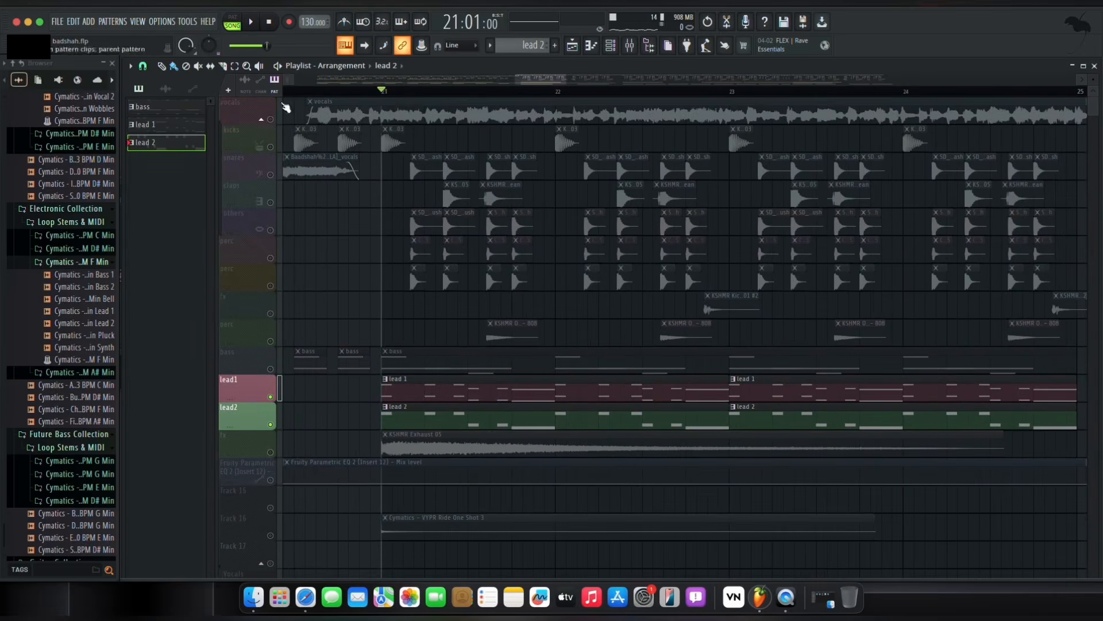
pyautogui.click(270, 147)
pyautogui.click(250, 22)
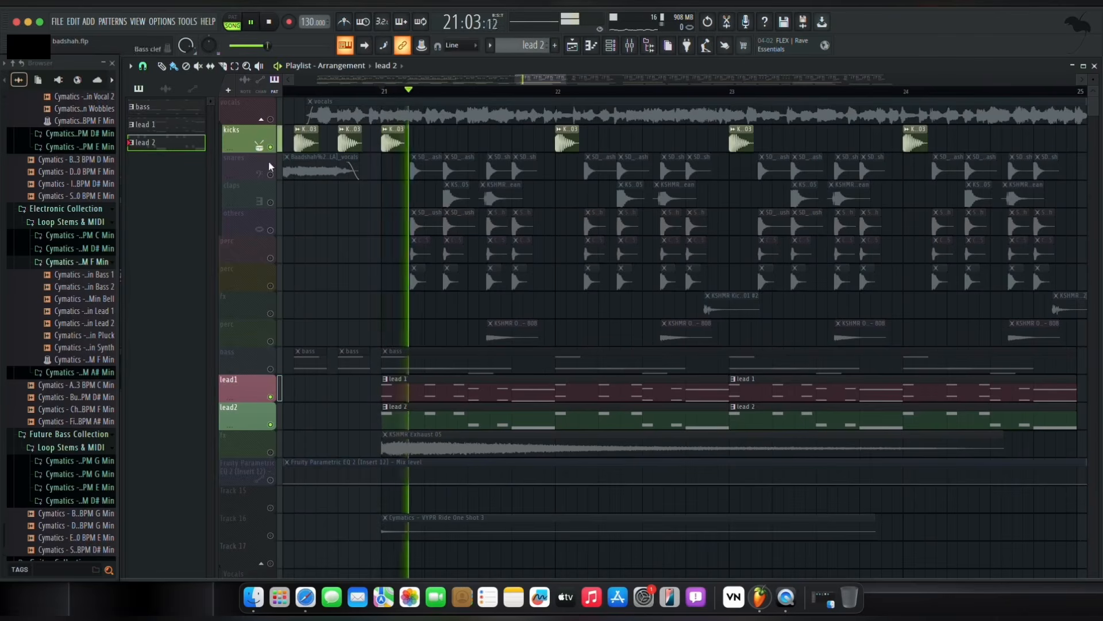
pyautogui.click(271, 175)
pyautogui.click(270, 202)
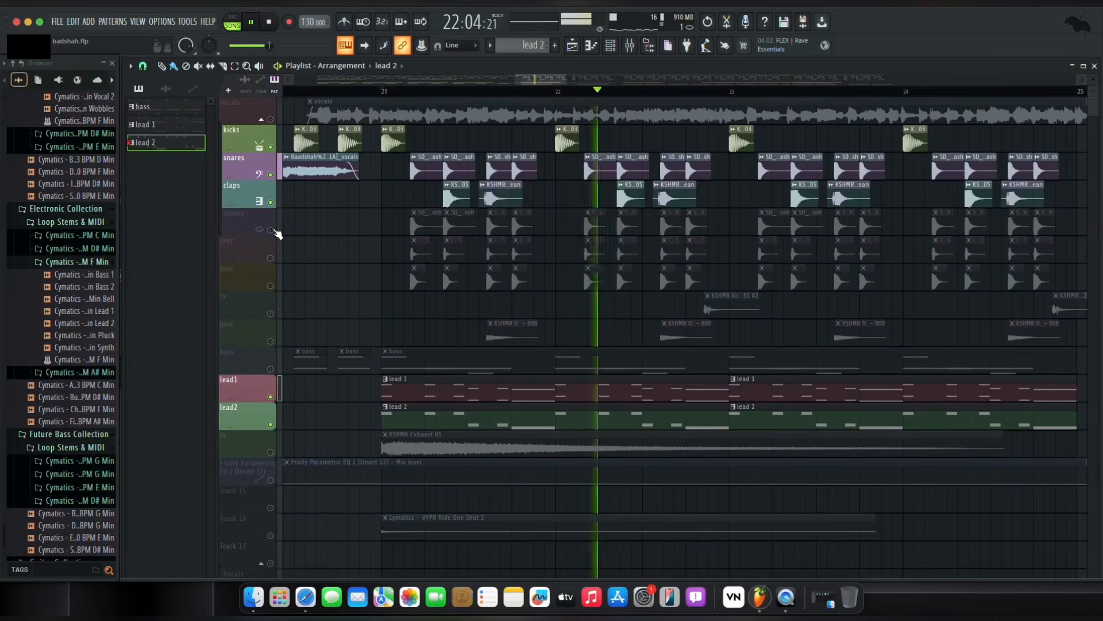
pyautogui.click(271, 230)
pyautogui.click(271, 257)
pyautogui.click(270, 286)
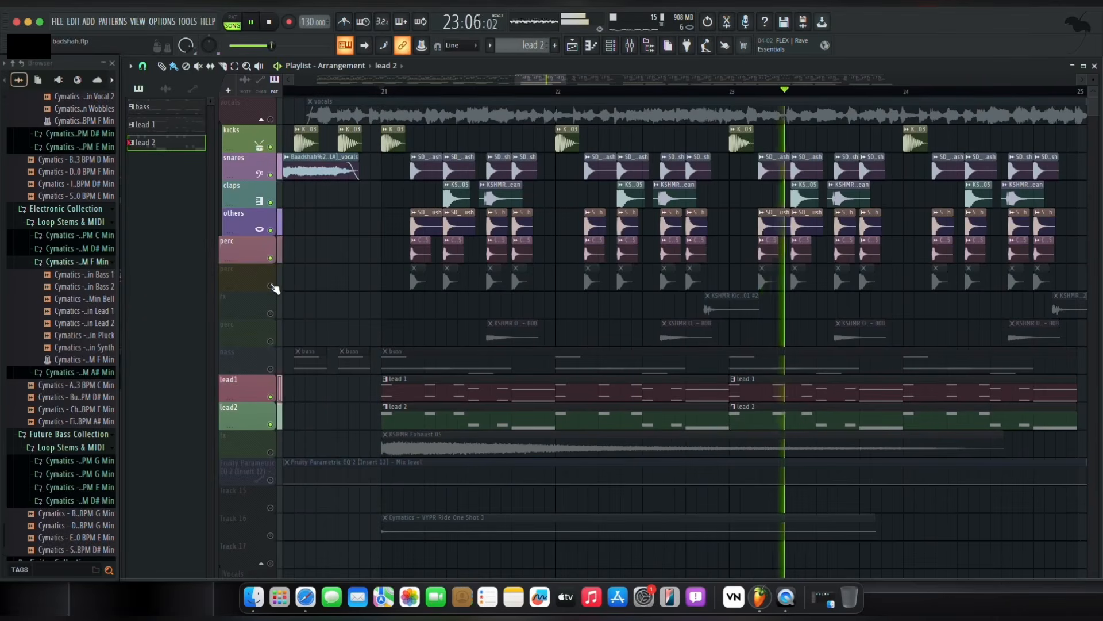
pyautogui.click(271, 313)
pyautogui.click(270, 340)
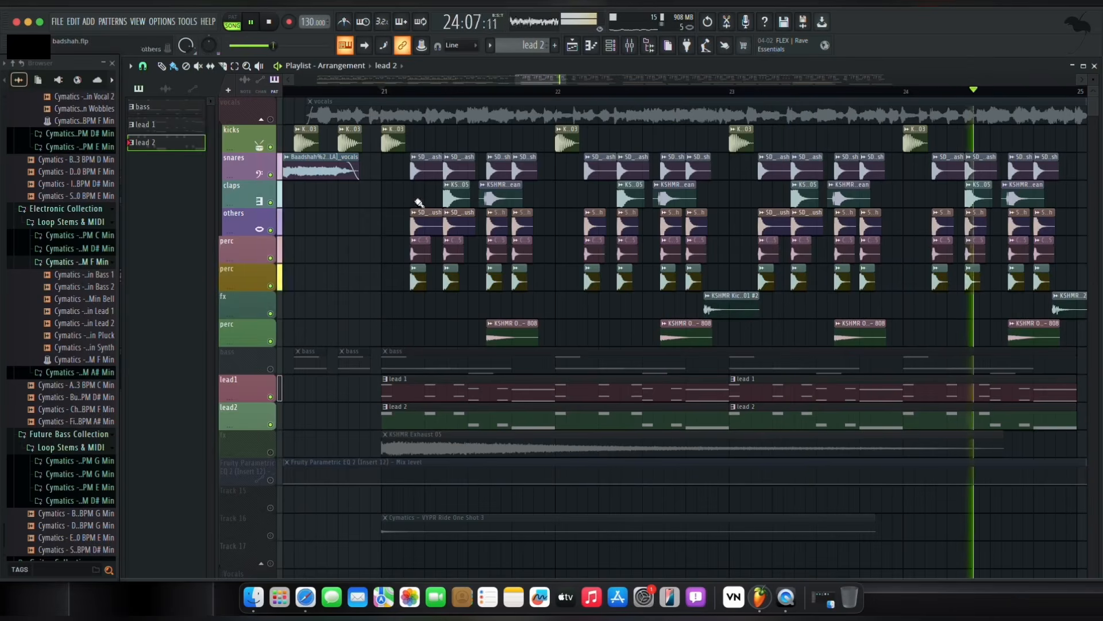
# Solo the upper fx track with the KSHMR stomp clips and audition it from bar 22.
pyautogui.keyDown('ctrl'); pyautogui.click(271, 313); pyautogui.keyUp('ctrl')
pyautogui.scroll(4, 628, 100)
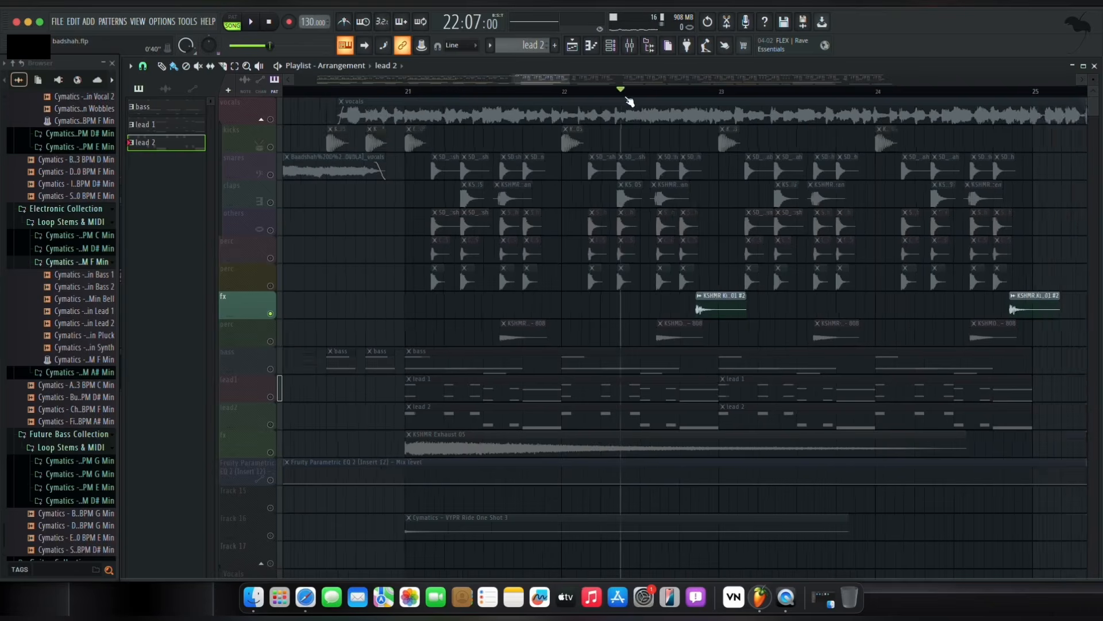
pyautogui.click(665, 92)
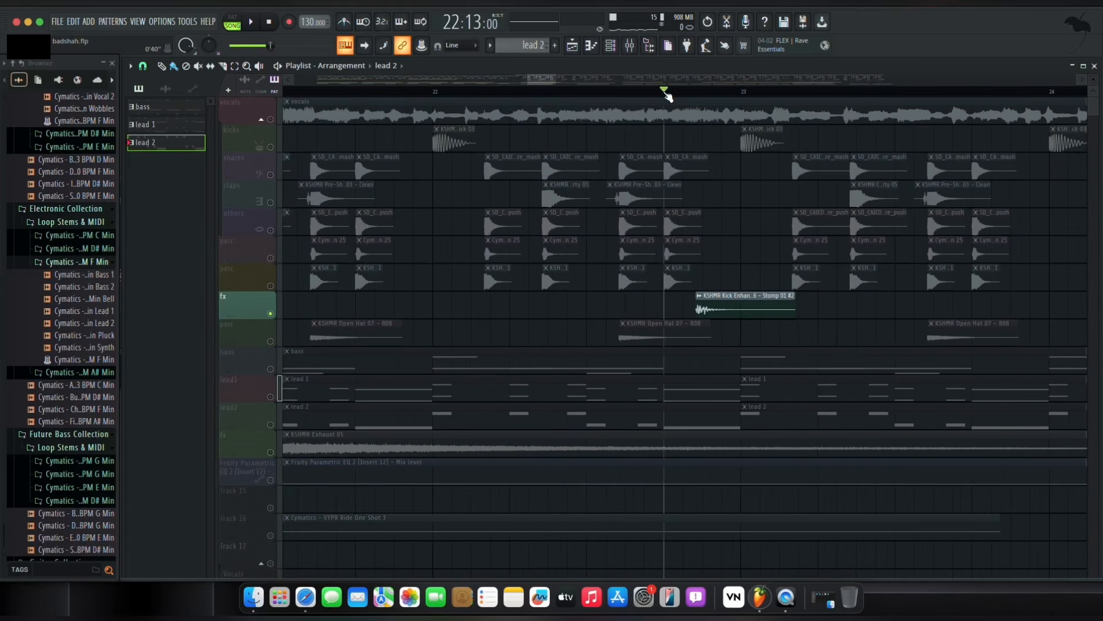
pyautogui.hscroll(2, 667, 96)
pyautogui.click(252, 23)
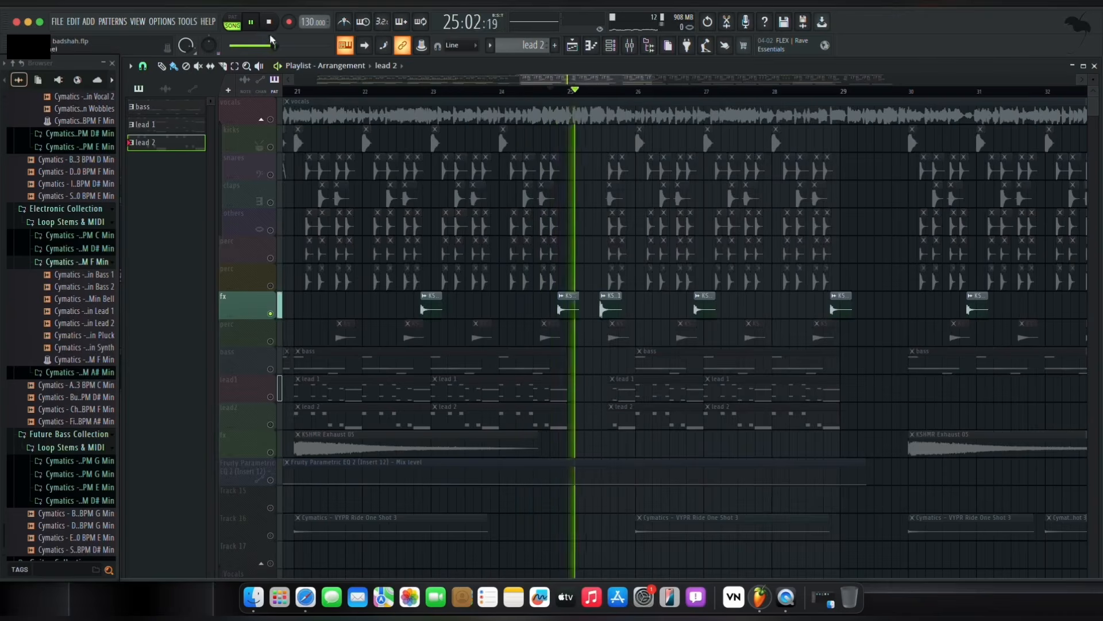
pyautogui.press('space')
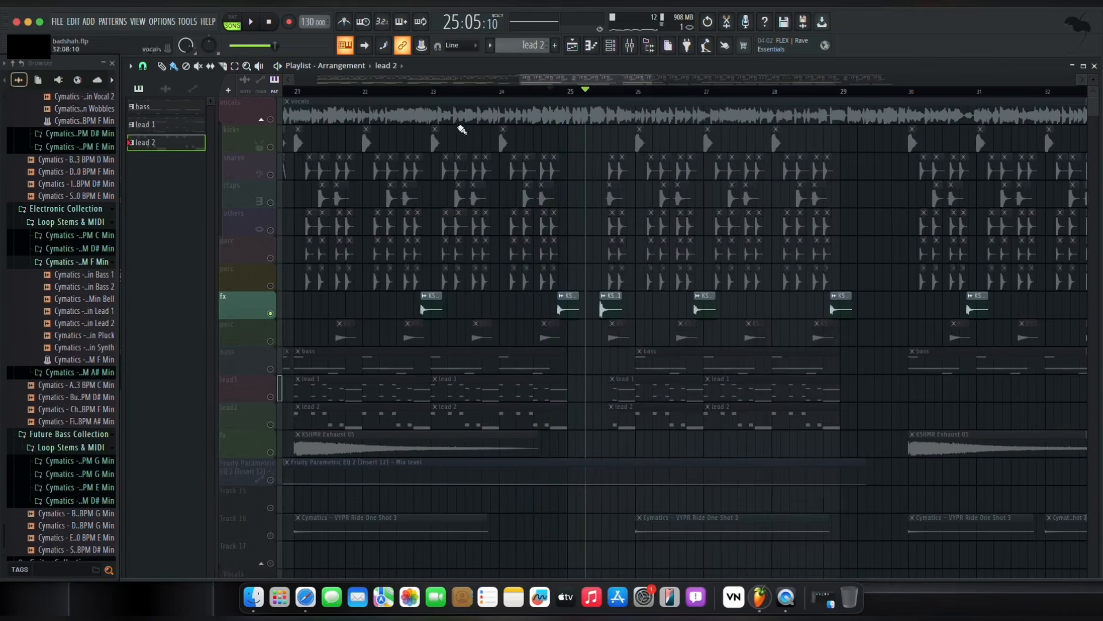
# Solo Track 16 holding the Cymatics - VYPR Ride One Shot 3 clips and audition it from bar 21.
pyautogui.scroll(-3, 637, 94)
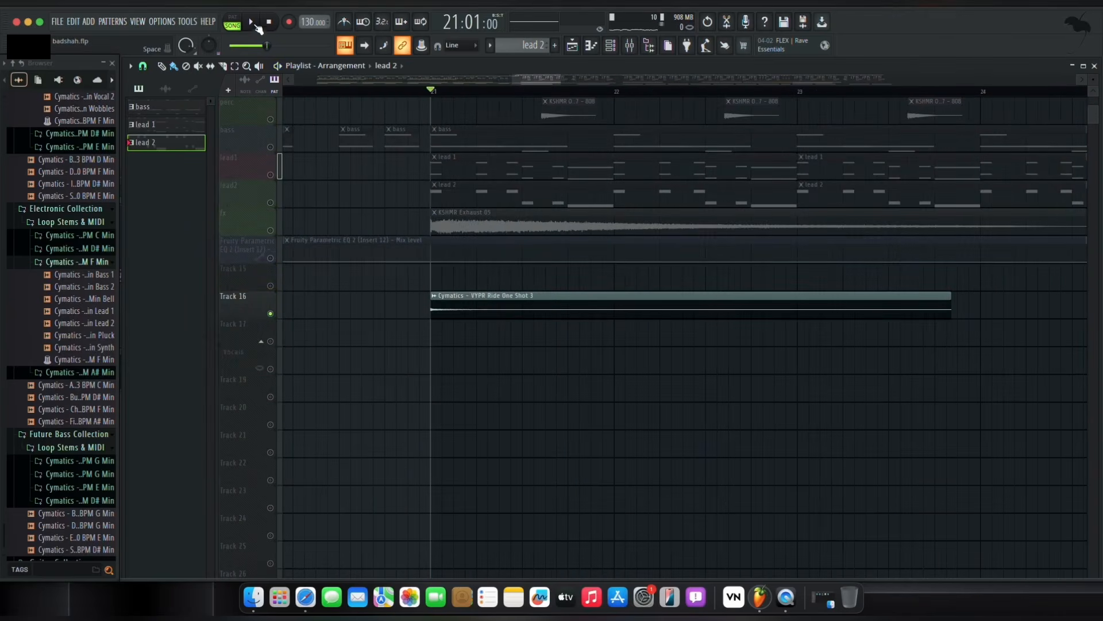
pyautogui.click(257, 26)
pyautogui.scroll(-5, 446, 93)
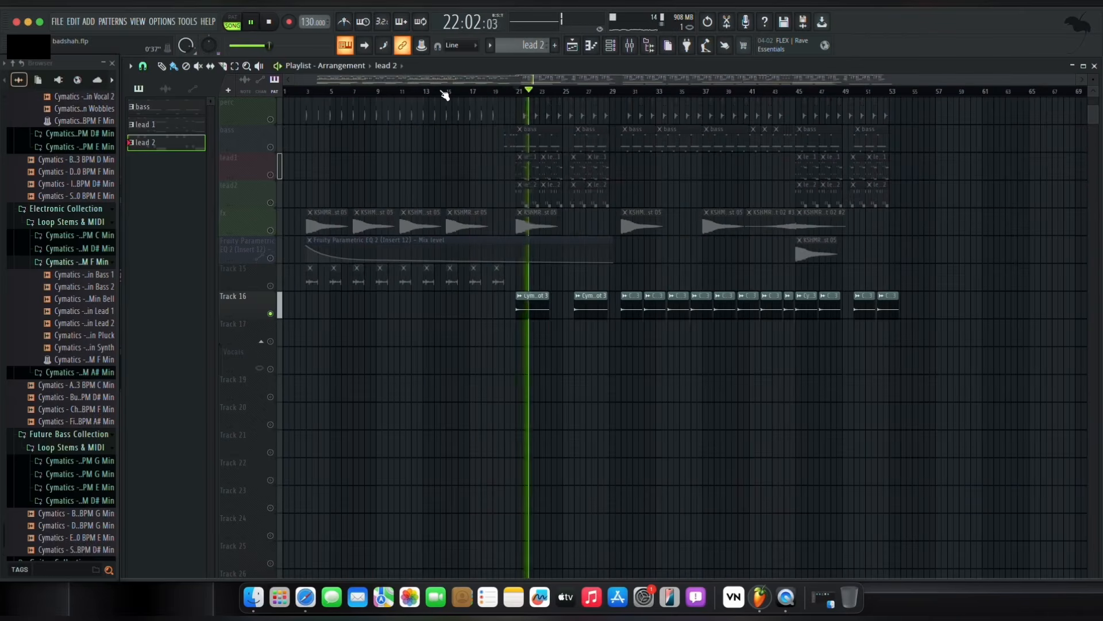
pyautogui.press('space')
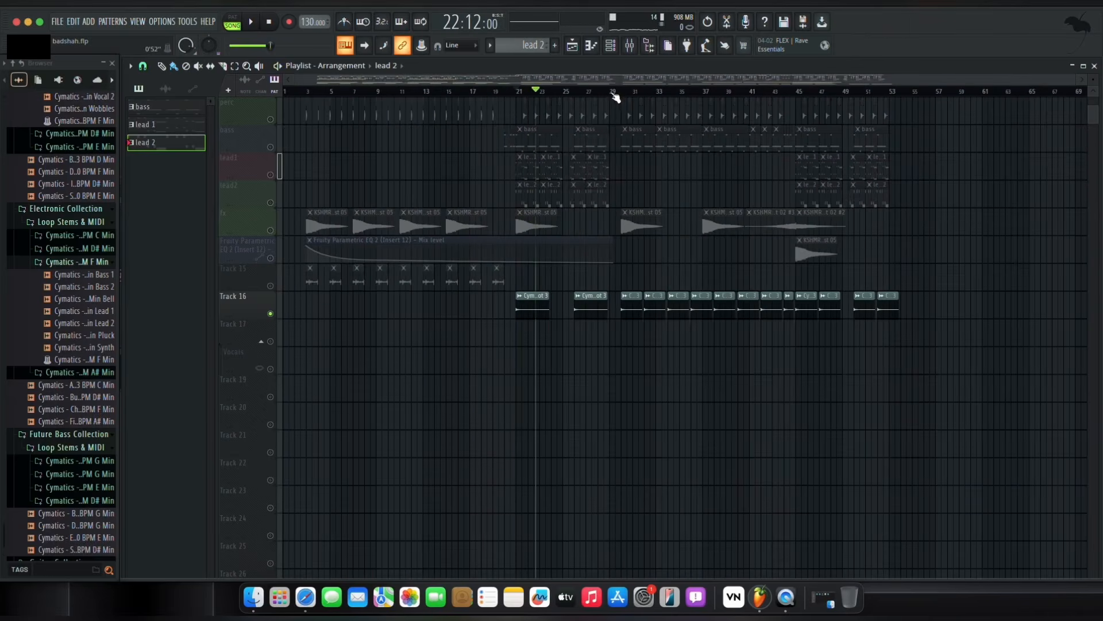
# Move the playhead to bar 30 and audition Track 16's ride clips from there.
pyautogui.click(613, 92)
pyautogui.click(621, 93)
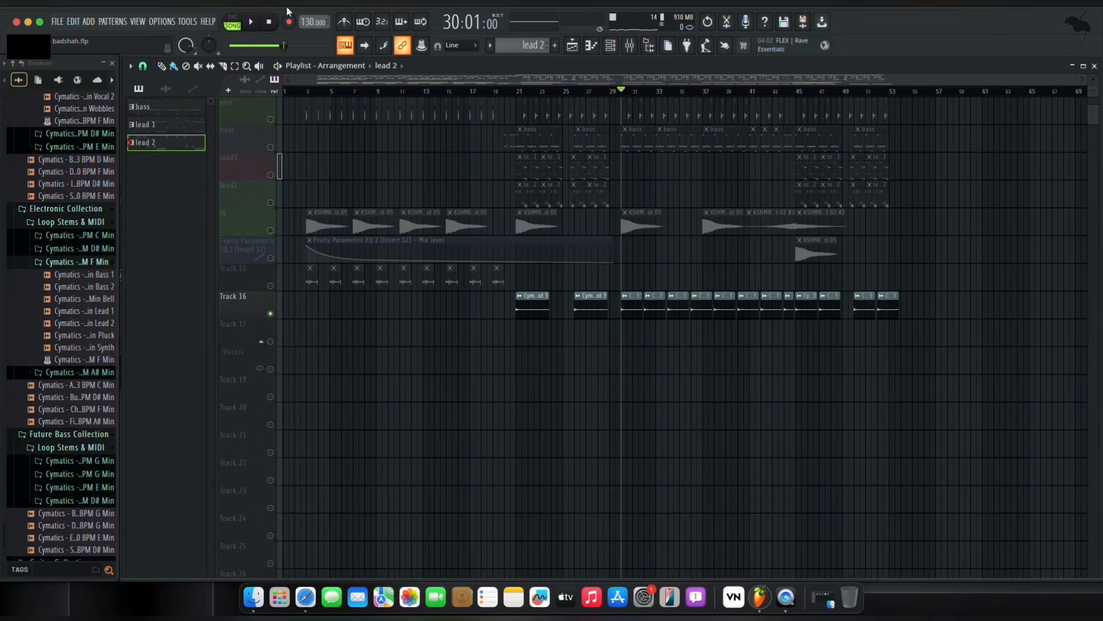
pyautogui.press('space')
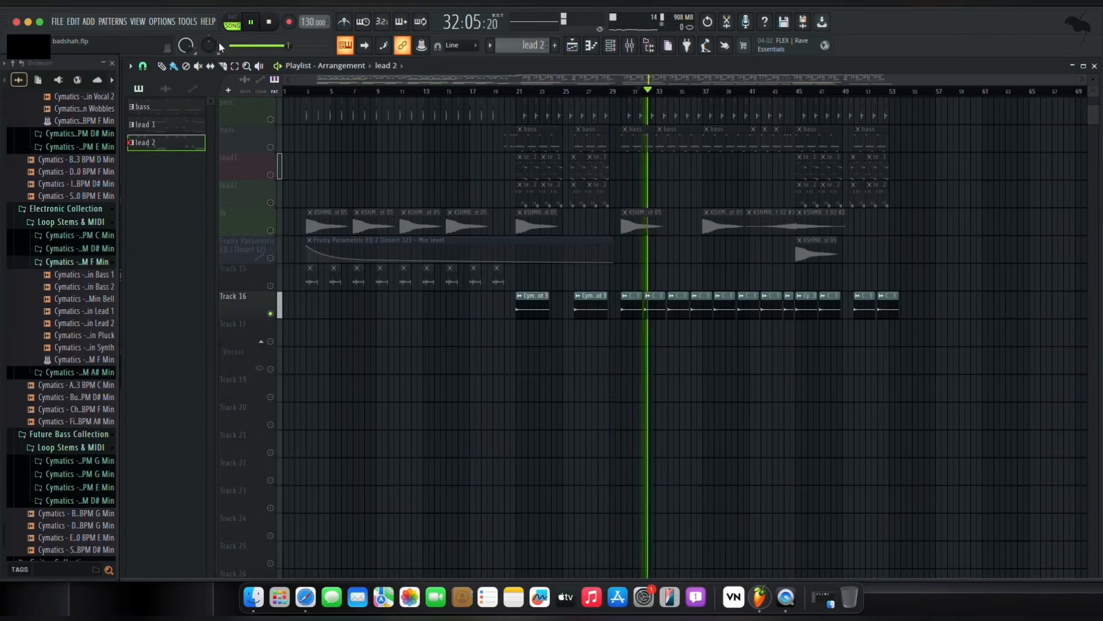
pyautogui.click(249, 24)
# Unmute all tracks and play the full arrangement from bar 3.
pyautogui.scroll(5, 727, 291)
pyautogui.click(773, 92)
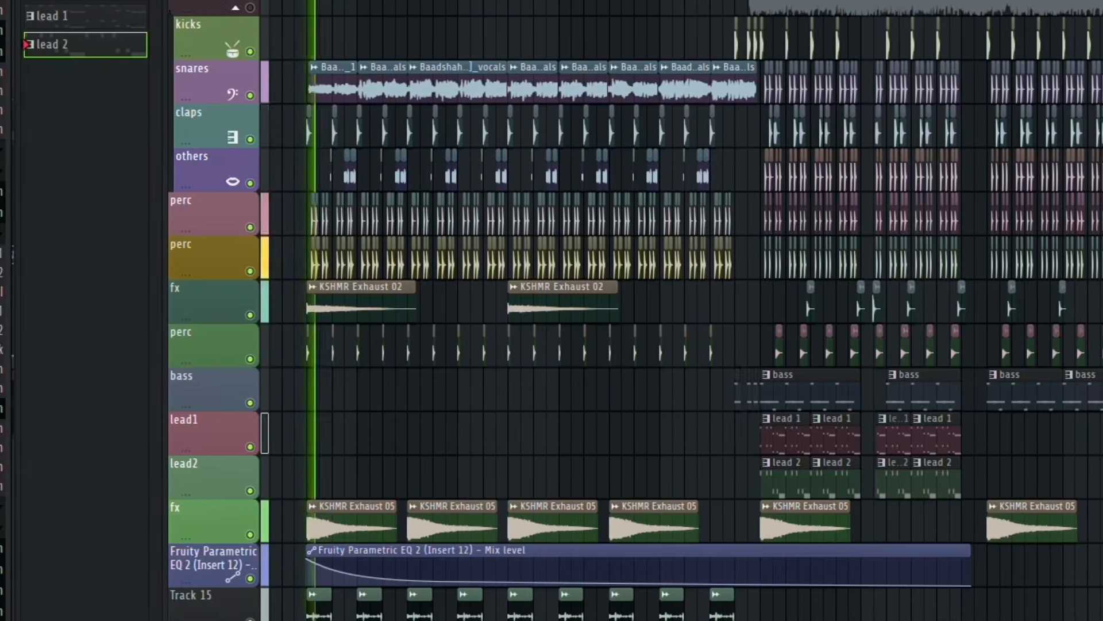
# Toggle the mute of the snares track holding the Badshah vocals during playback, leaving it muted to hear the beat alone.
pyautogui.click(247, 96)
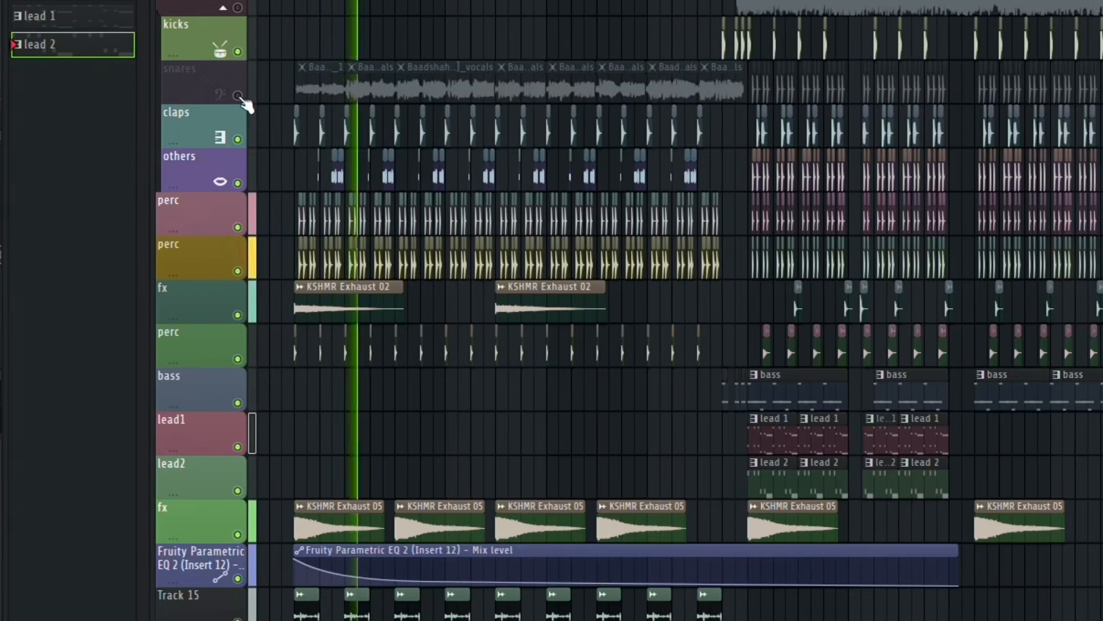
pyautogui.click(236, 96)
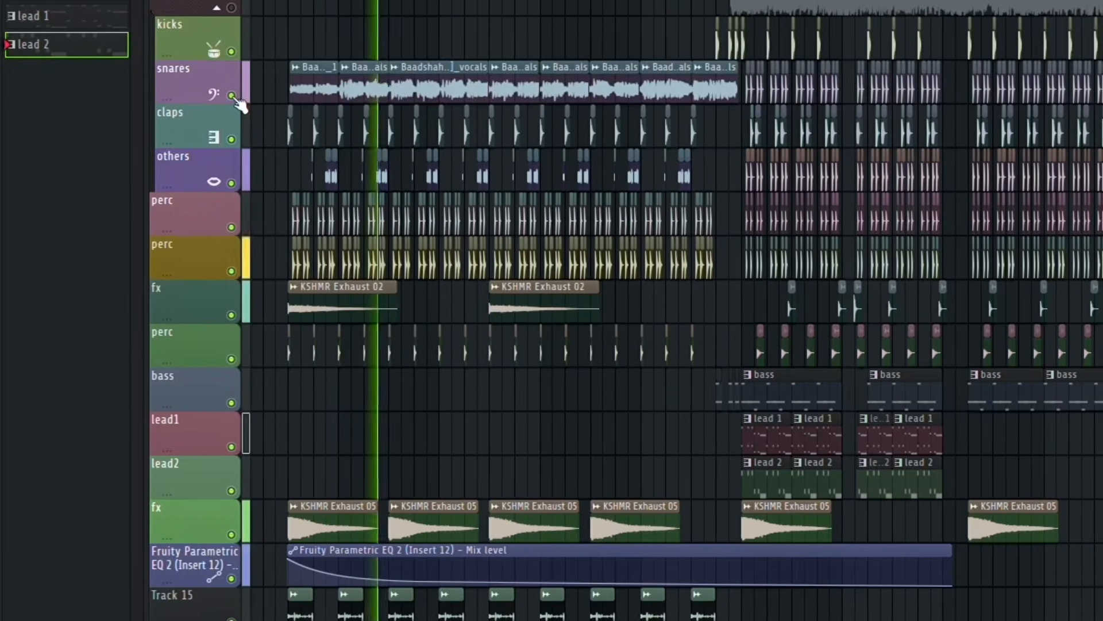
pyautogui.click(231, 96)
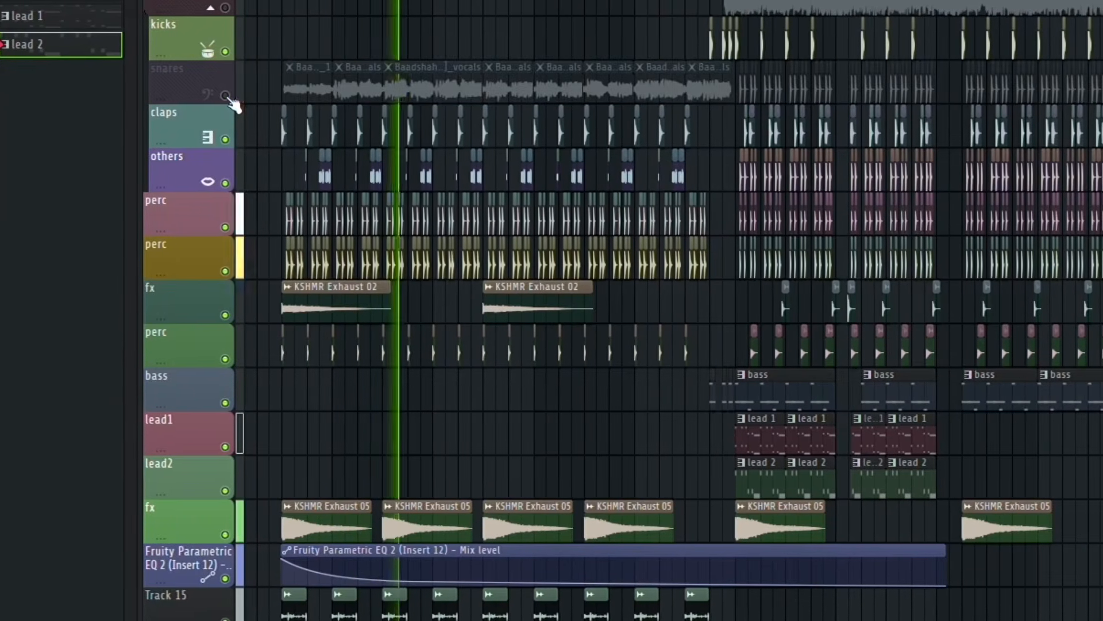
pyautogui.hscroll(2, 450, 299)
pyautogui.scroll(3, 449, 299)
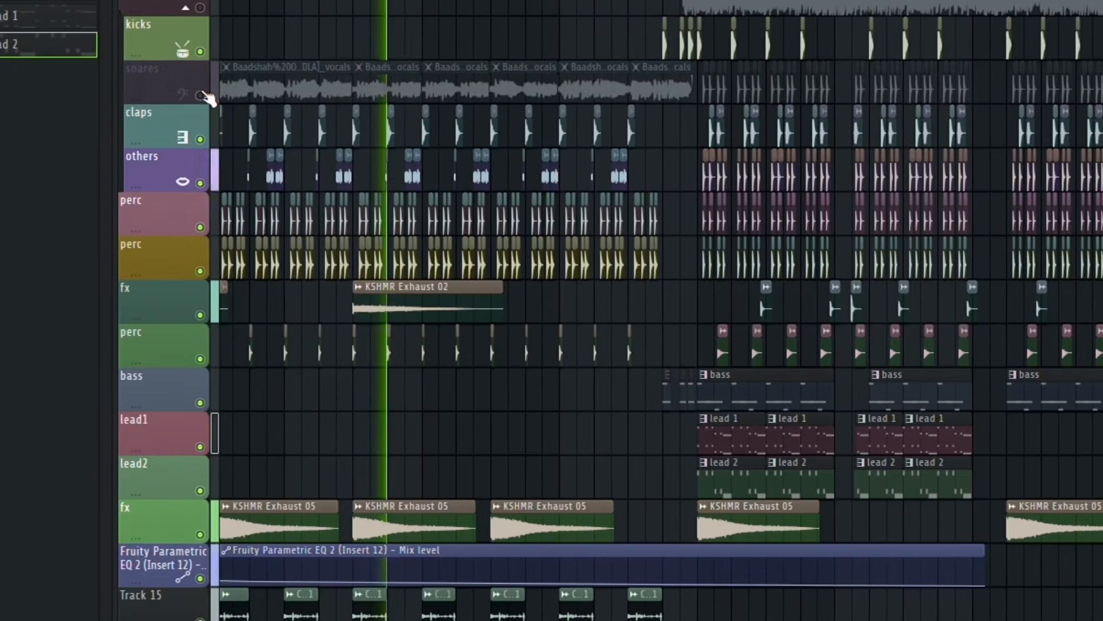
pyautogui.hscroll(2, 419, 3)
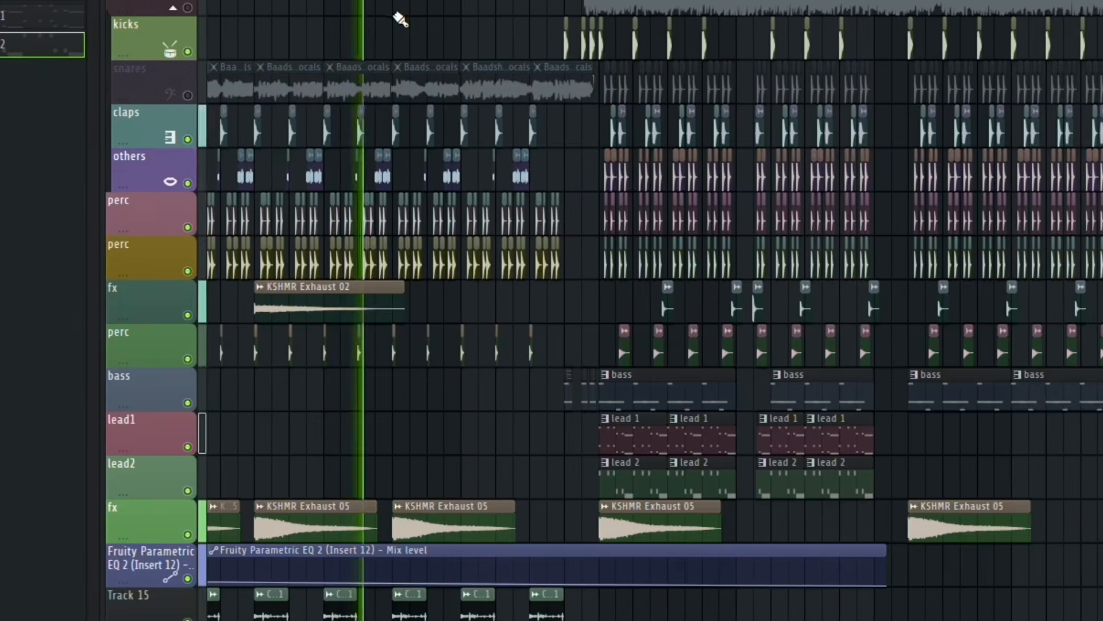
# Alternate the snares track's vocals on and off against the beat up to the first drop, leaving the track unmuted.
pyautogui.click(187, 95)
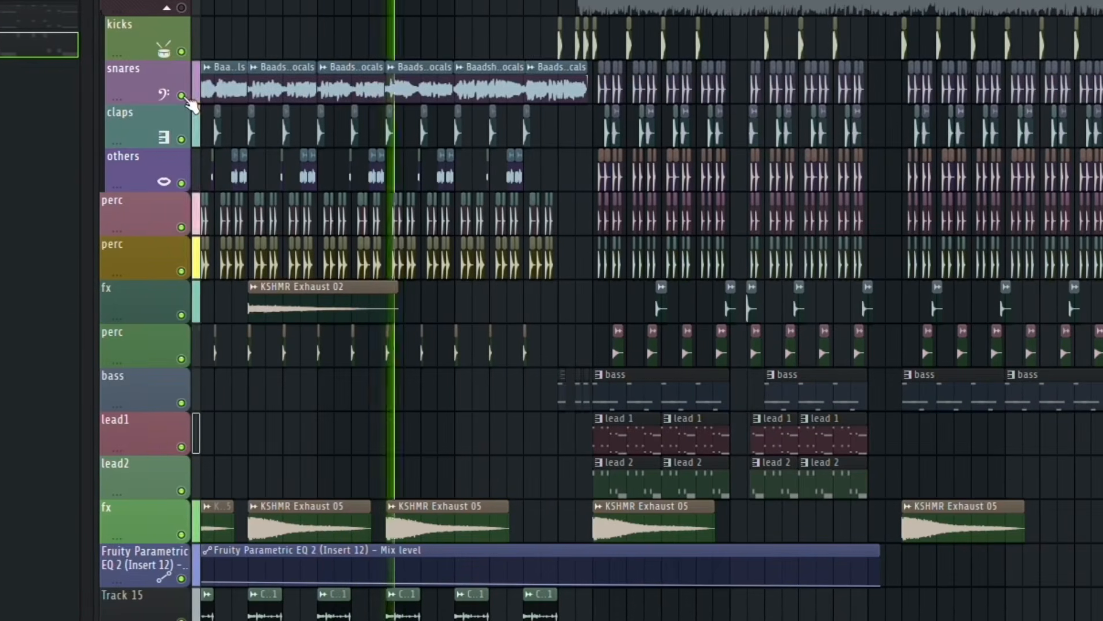
pyautogui.click(181, 96)
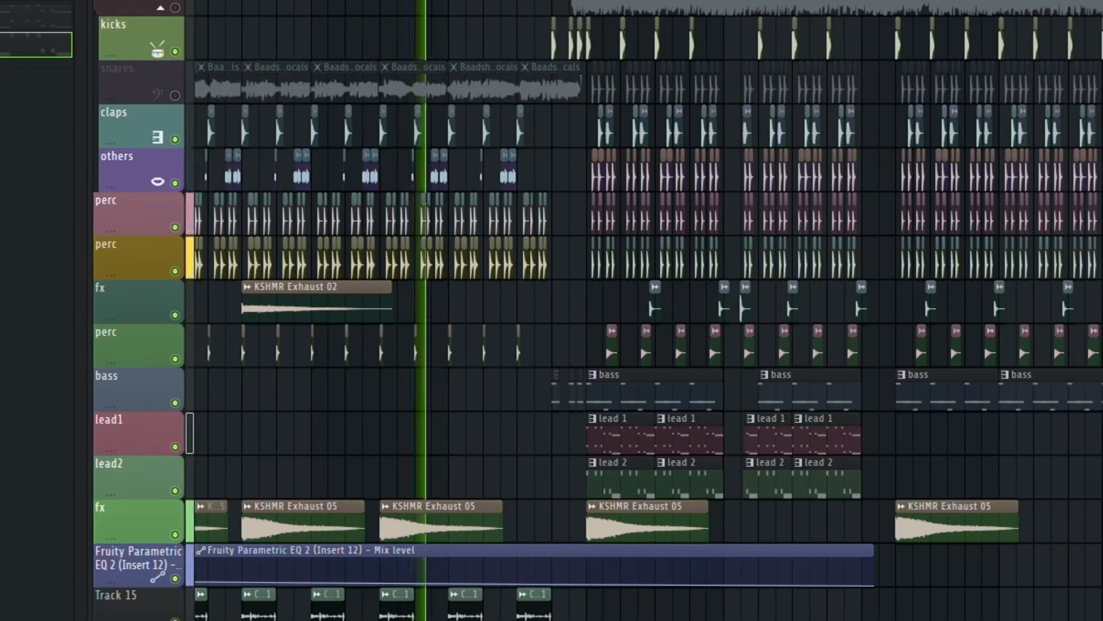
pyautogui.moveTo(368, 1); pyautogui.dragTo(394, 1)
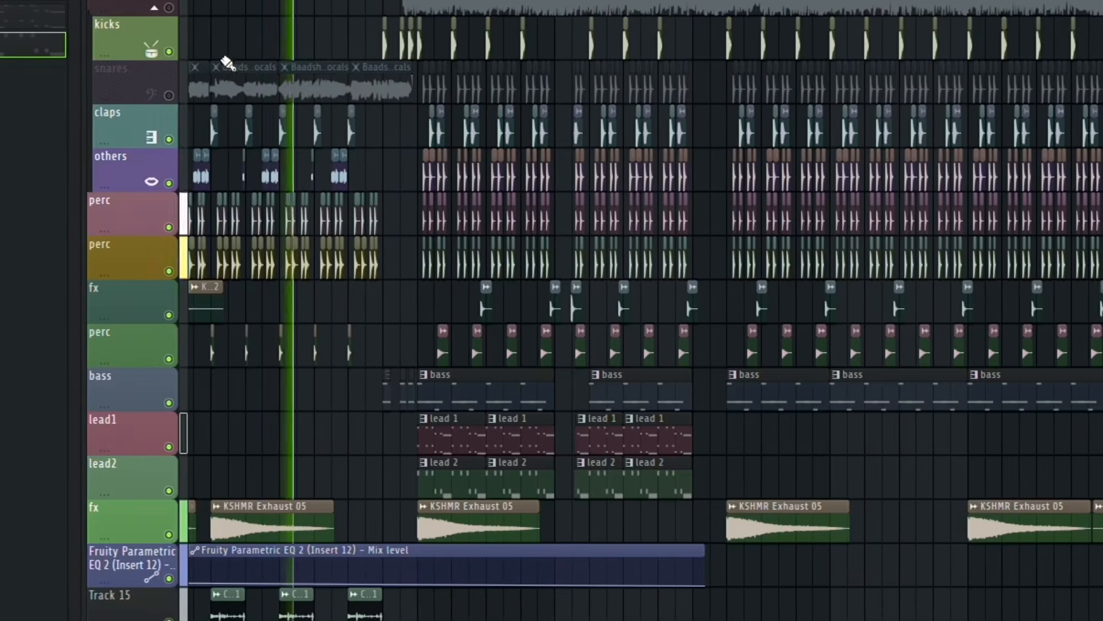
pyautogui.click(169, 95)
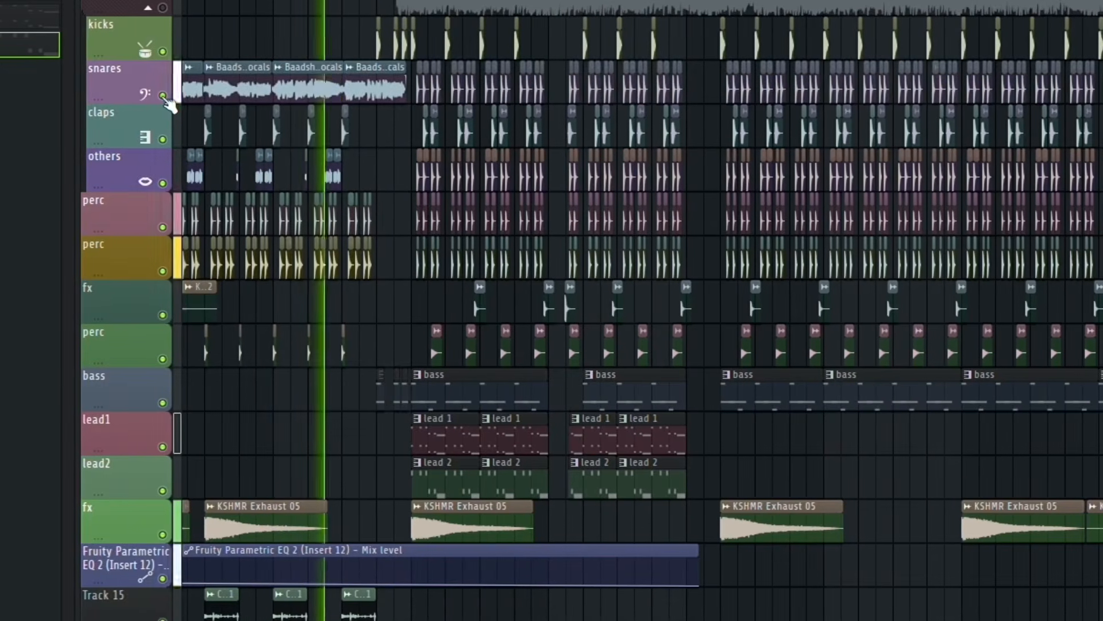
pyautogui.click(162, 95)
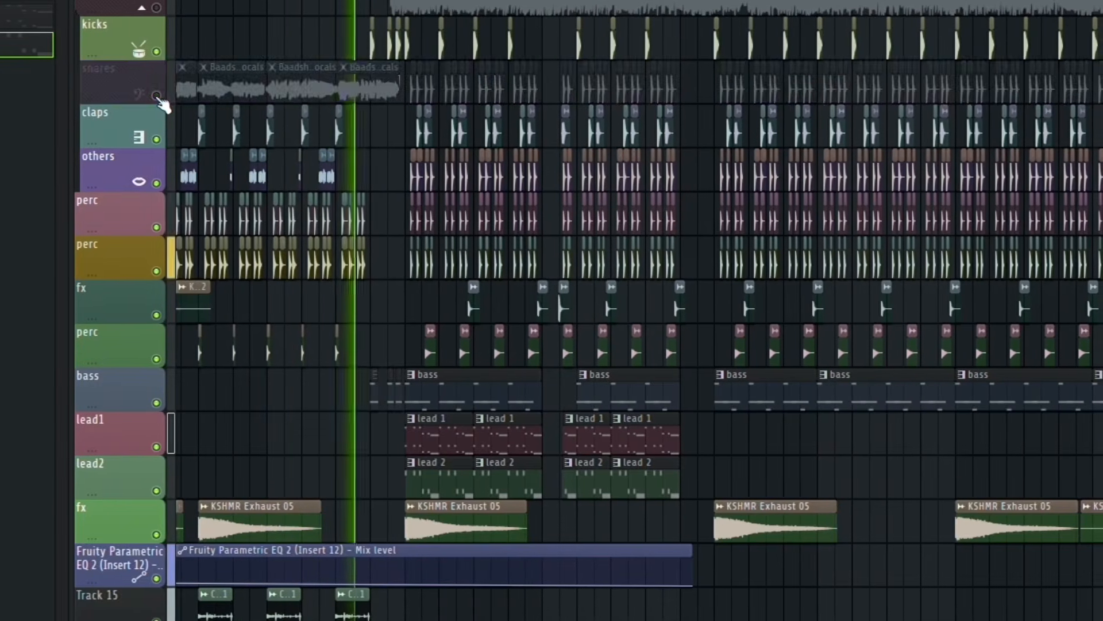
pyautogui.click(160, 98)
pyautogui.click(160, 98)
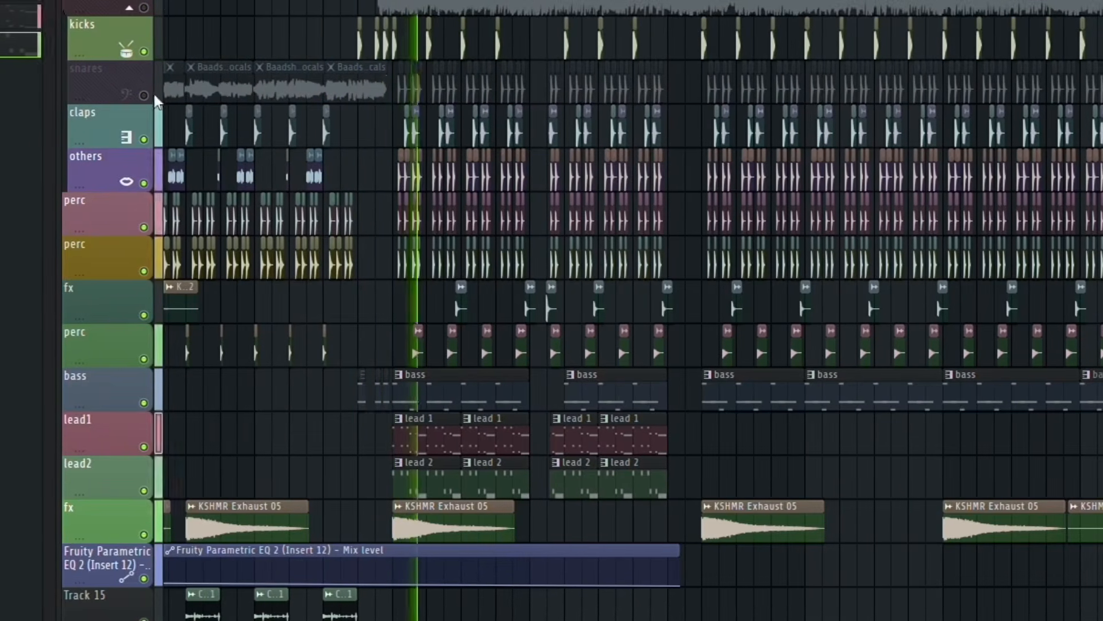
pyautogui.click(151, 97)
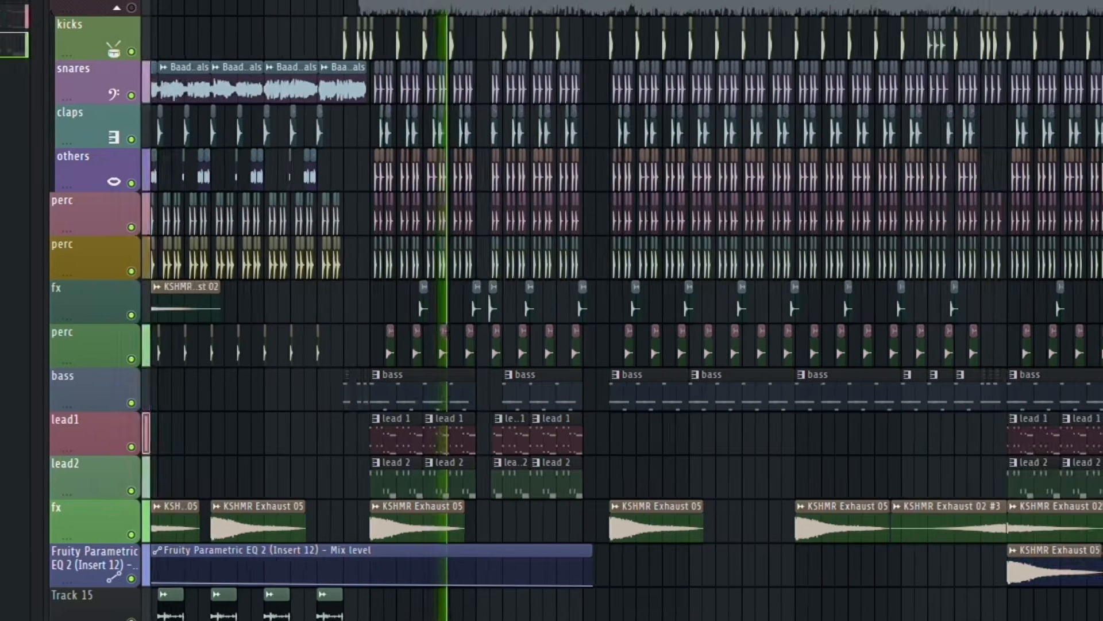
# Briefly unmute the long audio track above kicks for comparison, mute it again, and play the arrangement through the last lead section.
pyautogui.scroll(2, 532, 7)
pyautogui.click(131, 8)
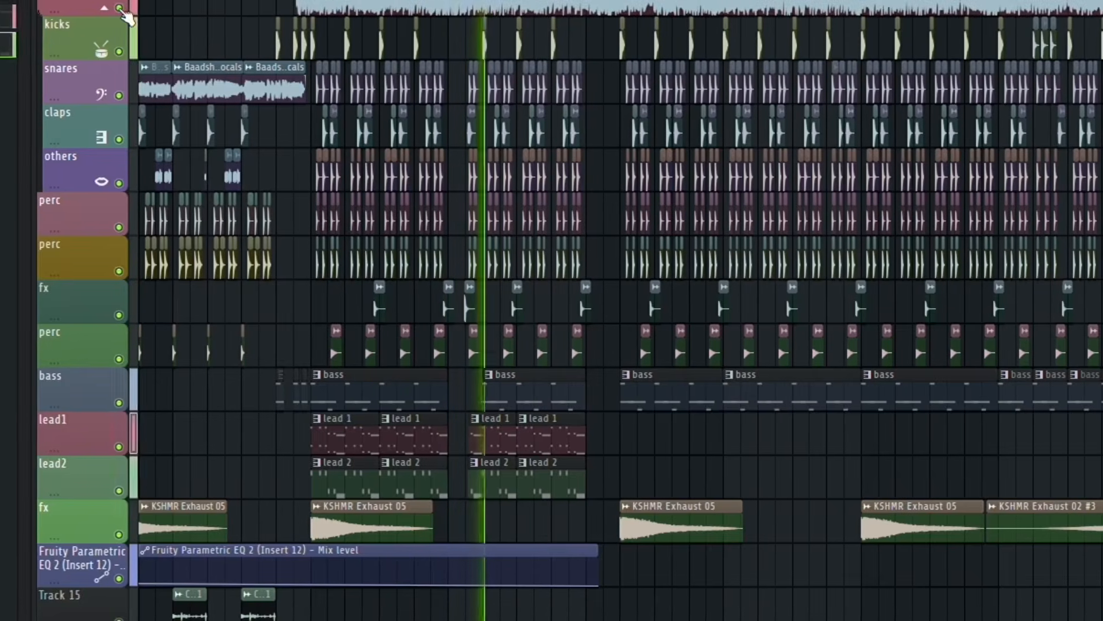
pyautogui.click(120, 8)
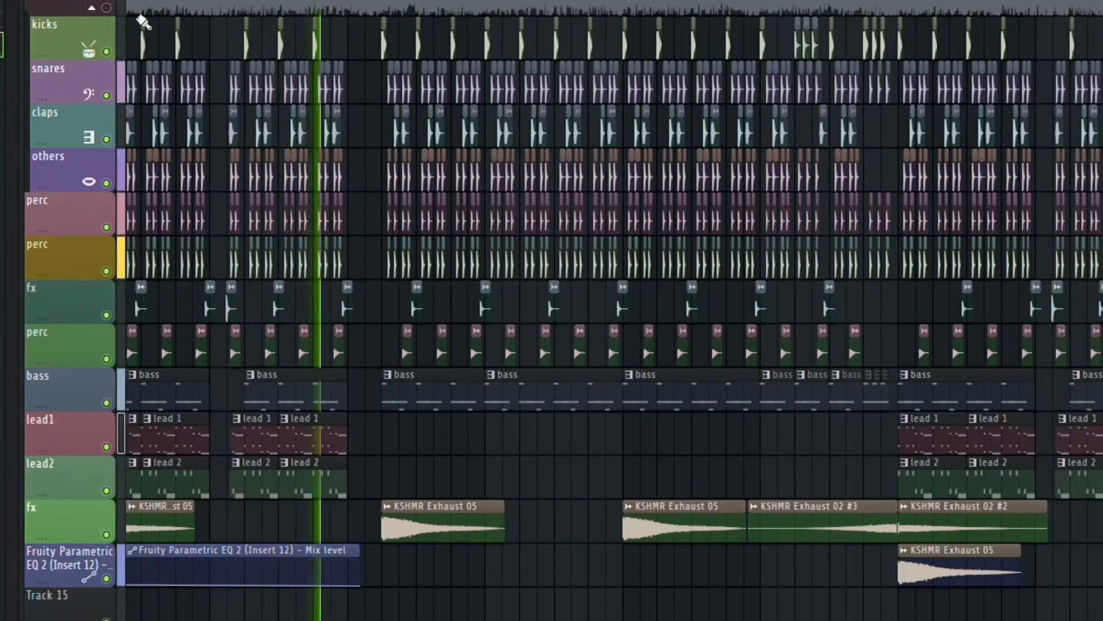
pyautogui.click(101, 8)
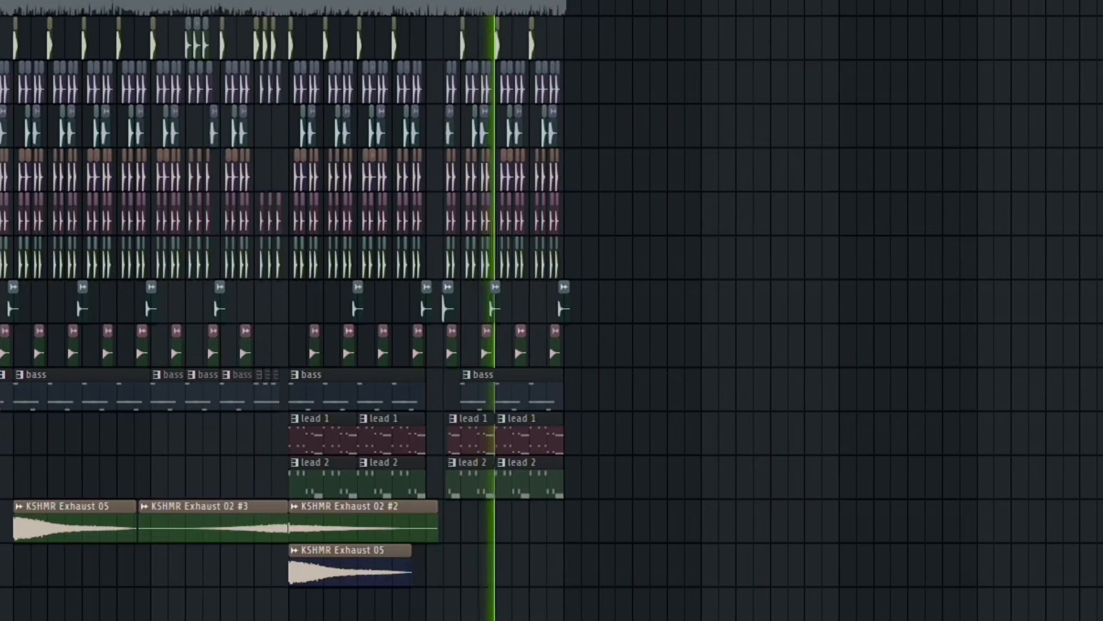
pyautogui.scroll(-3, 551, 311)
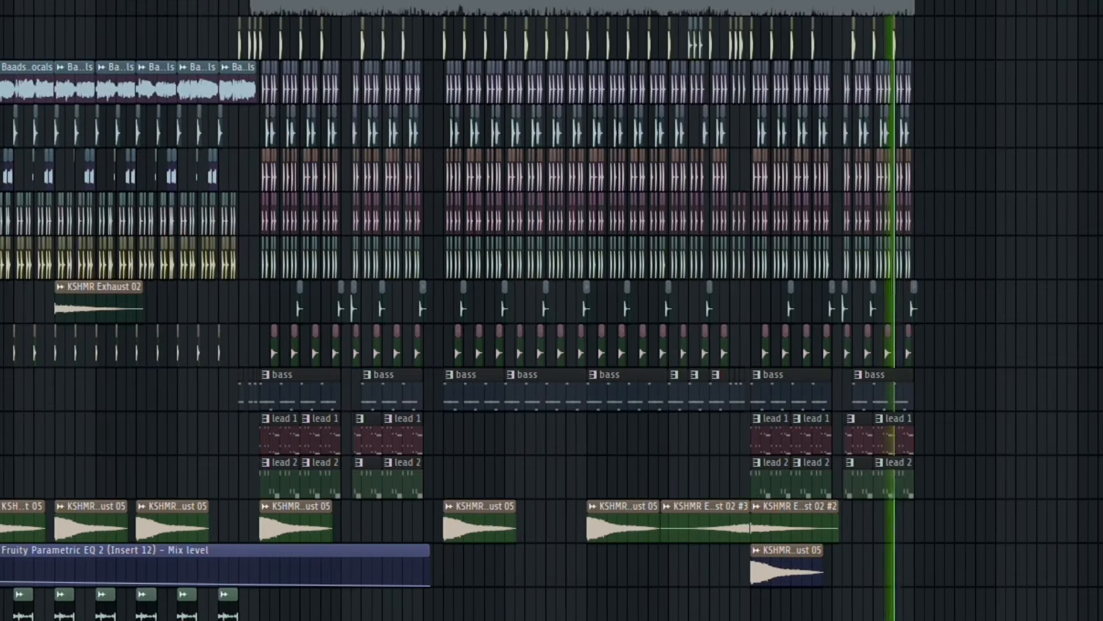